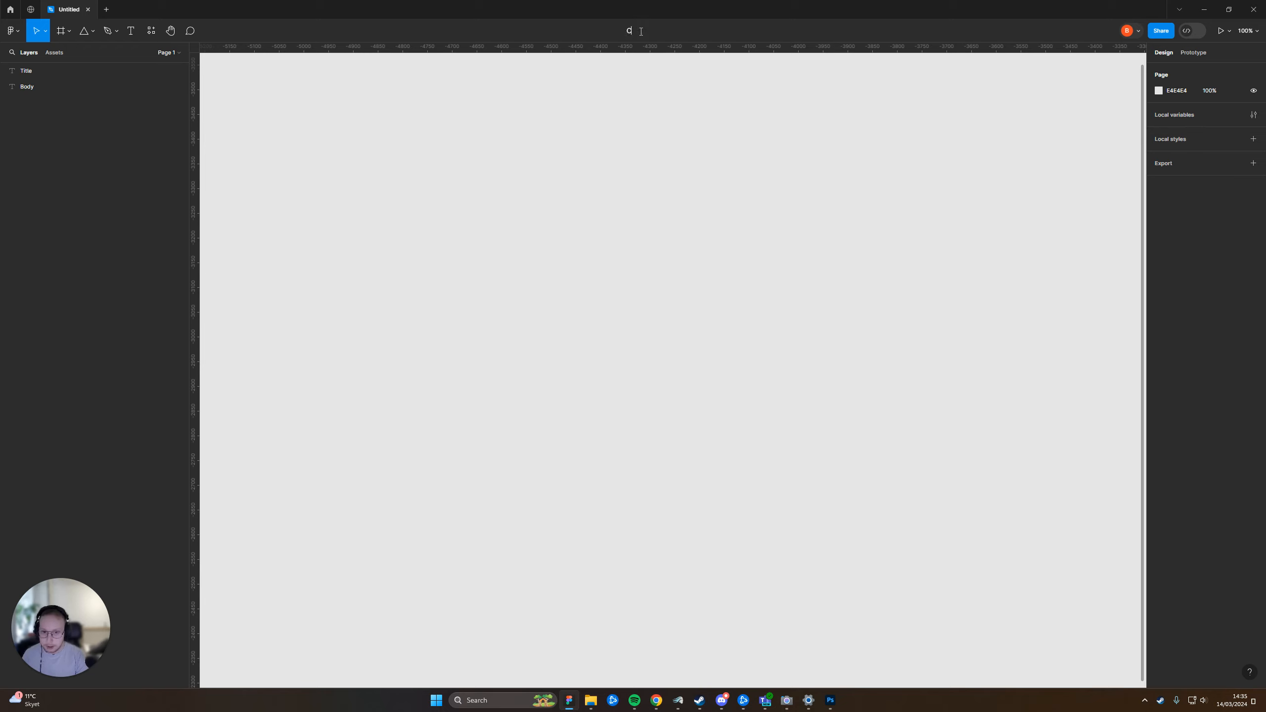
Rename the file as "Component Bank Untitled"
text(omponent Bank)
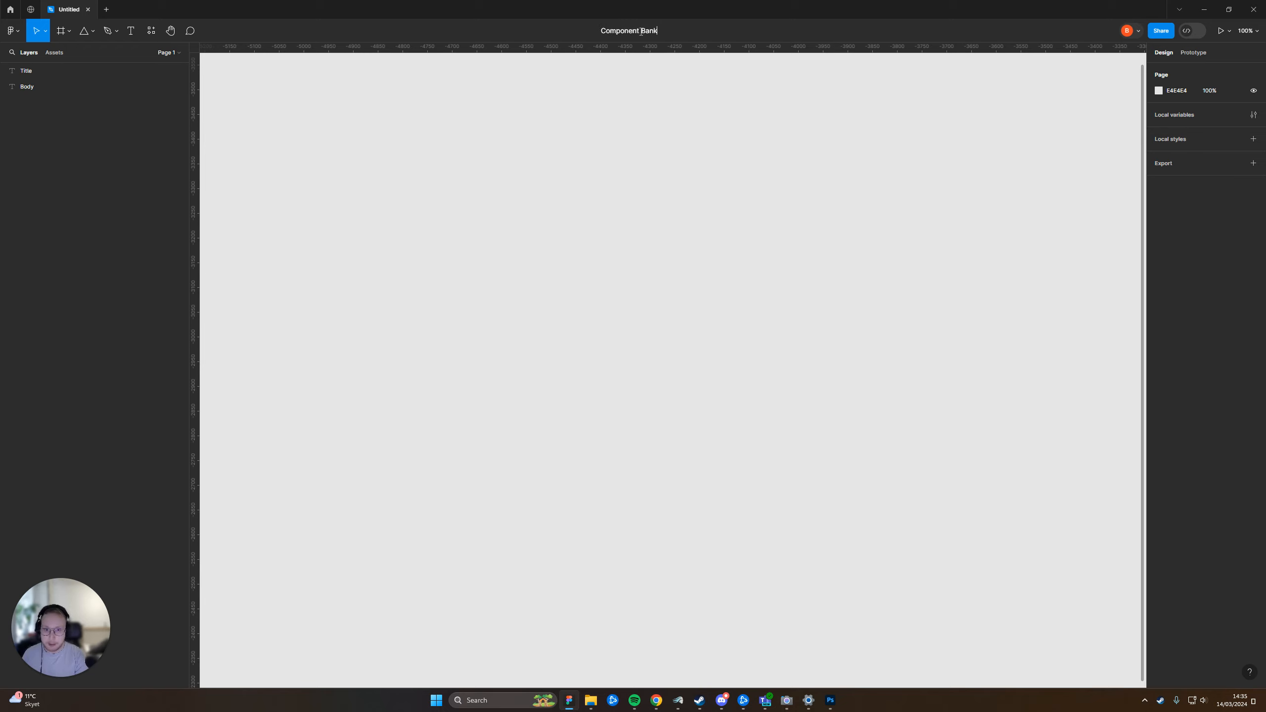
text( Untitled)
key(Return)
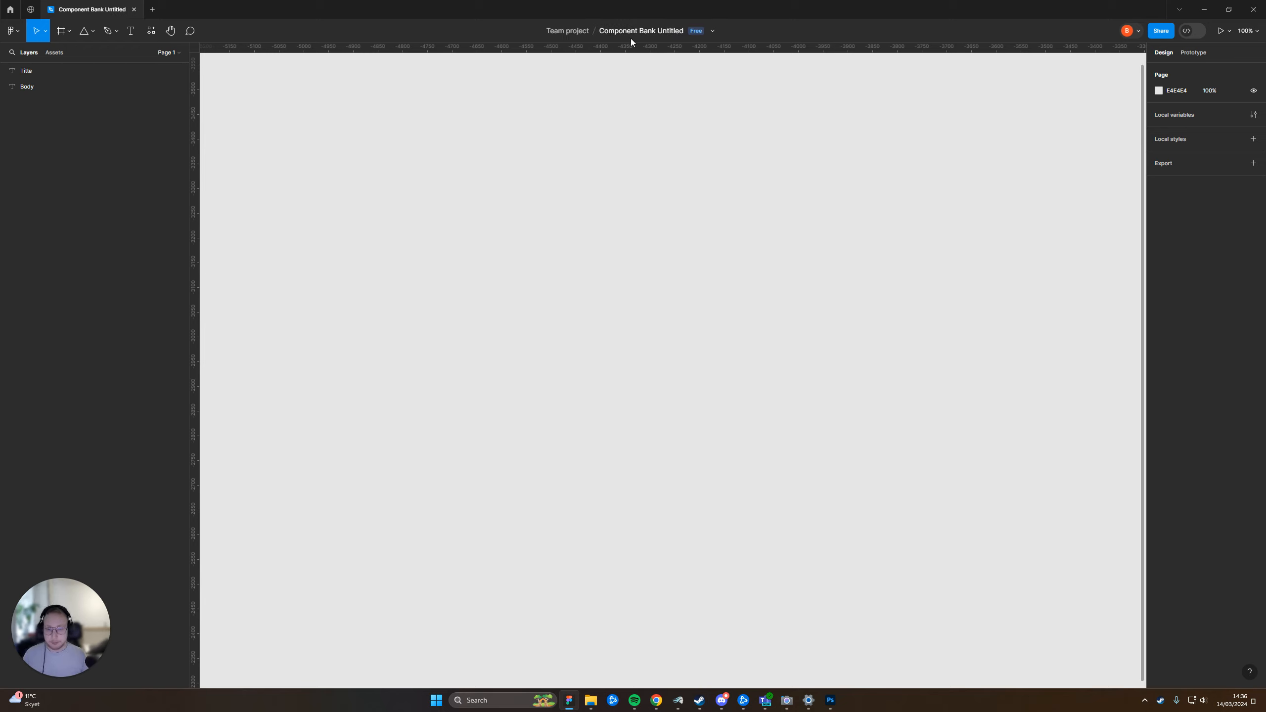
Draw a frame on an empty part of the canvas and set its size to 1920 × 1080
drag(828, 200, 804, 217)
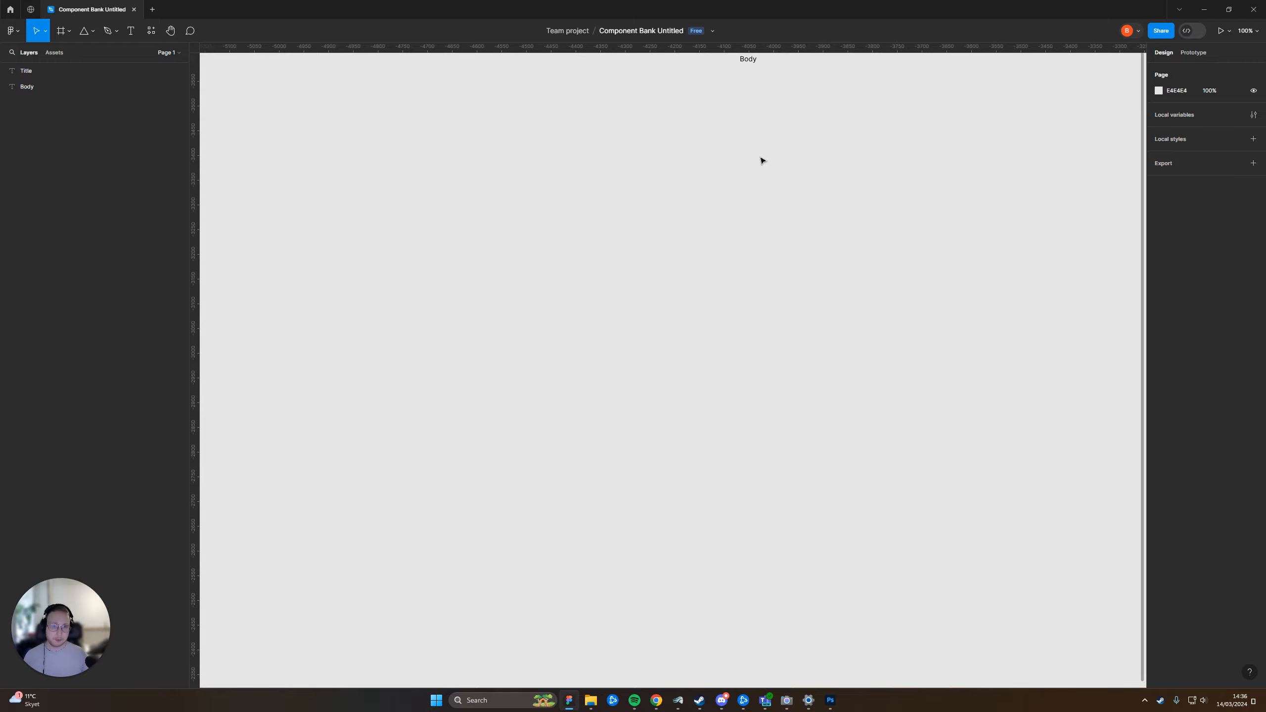
drag(719, 164, 717, 134)
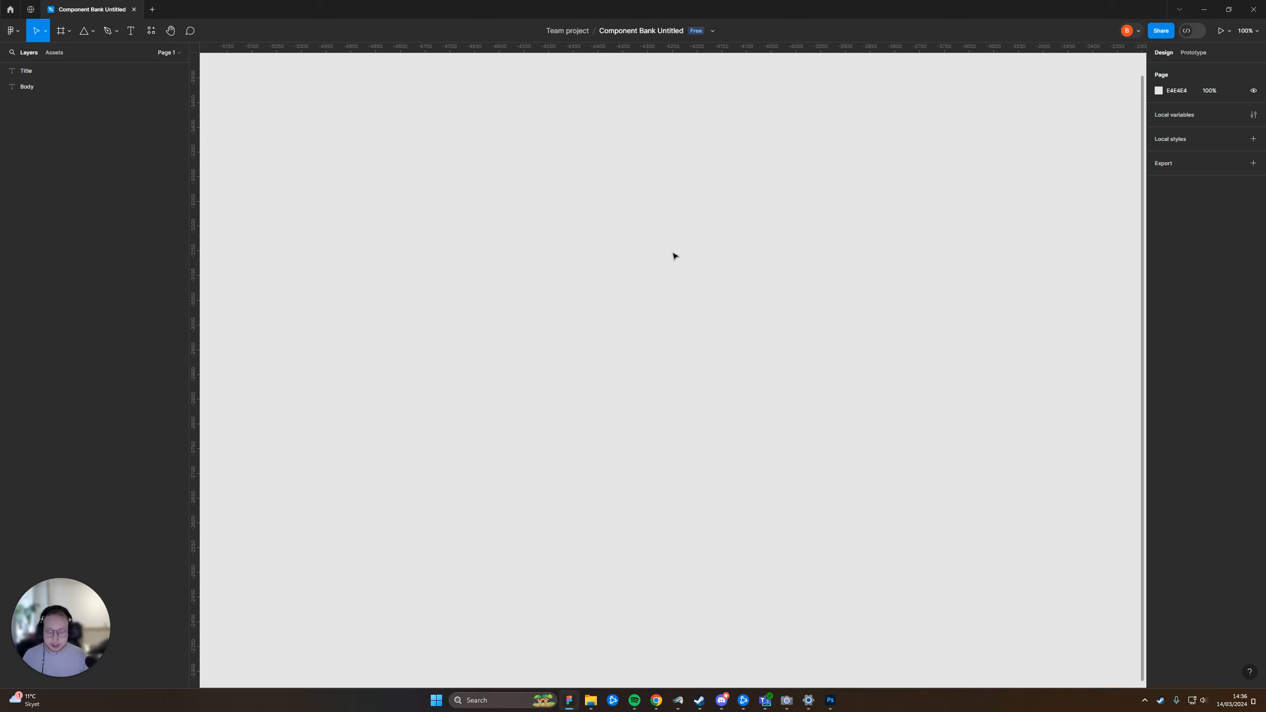
key(f)
drag(447, 167, 904, 443)
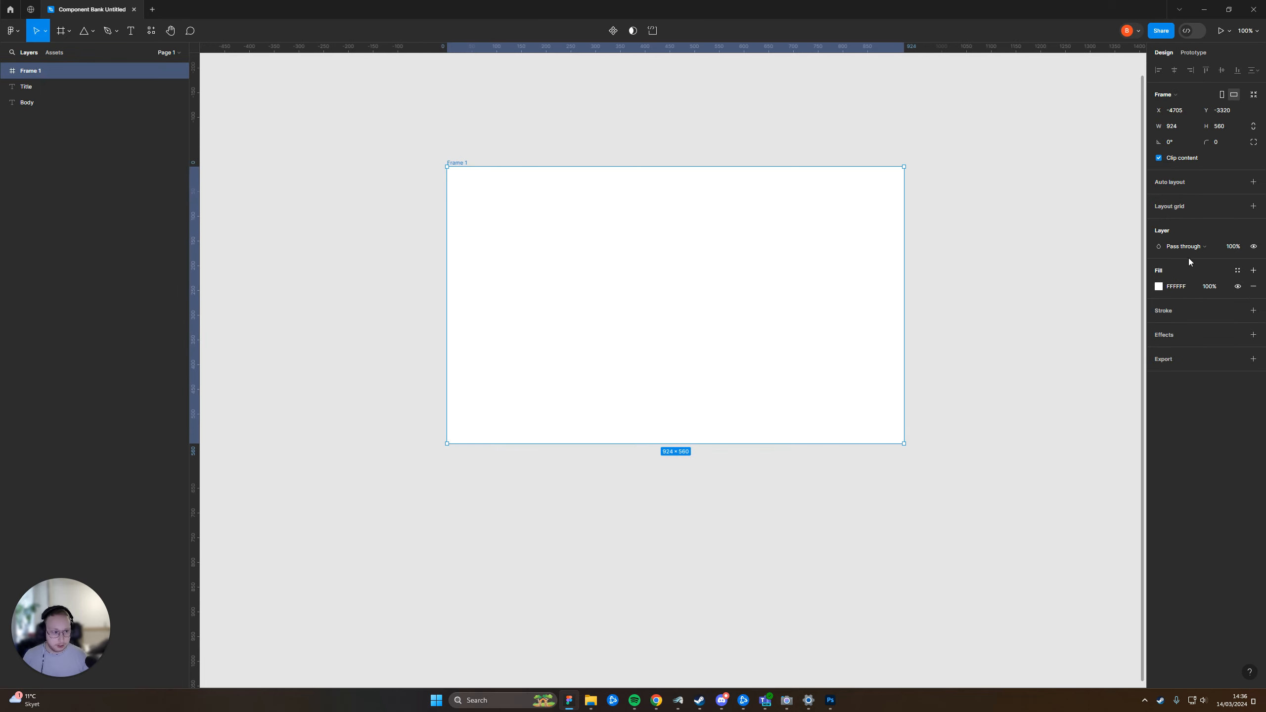
text(1920)
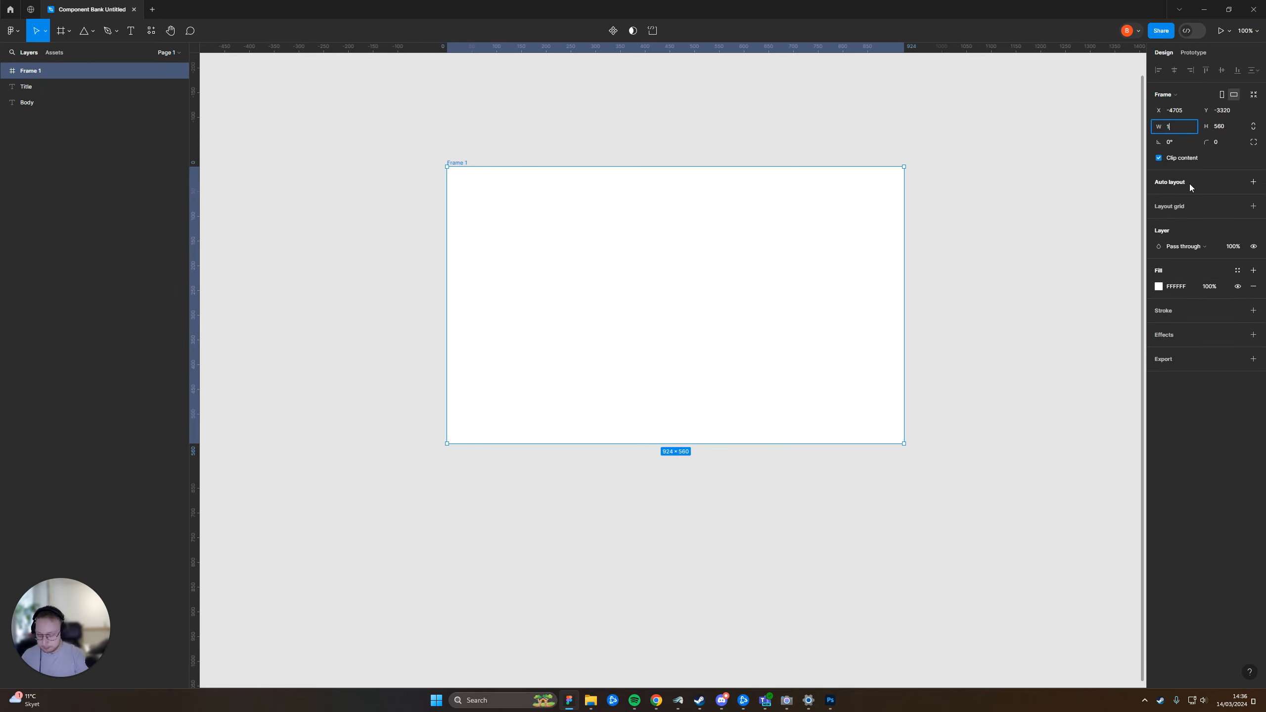
key(Tab)
text(10)
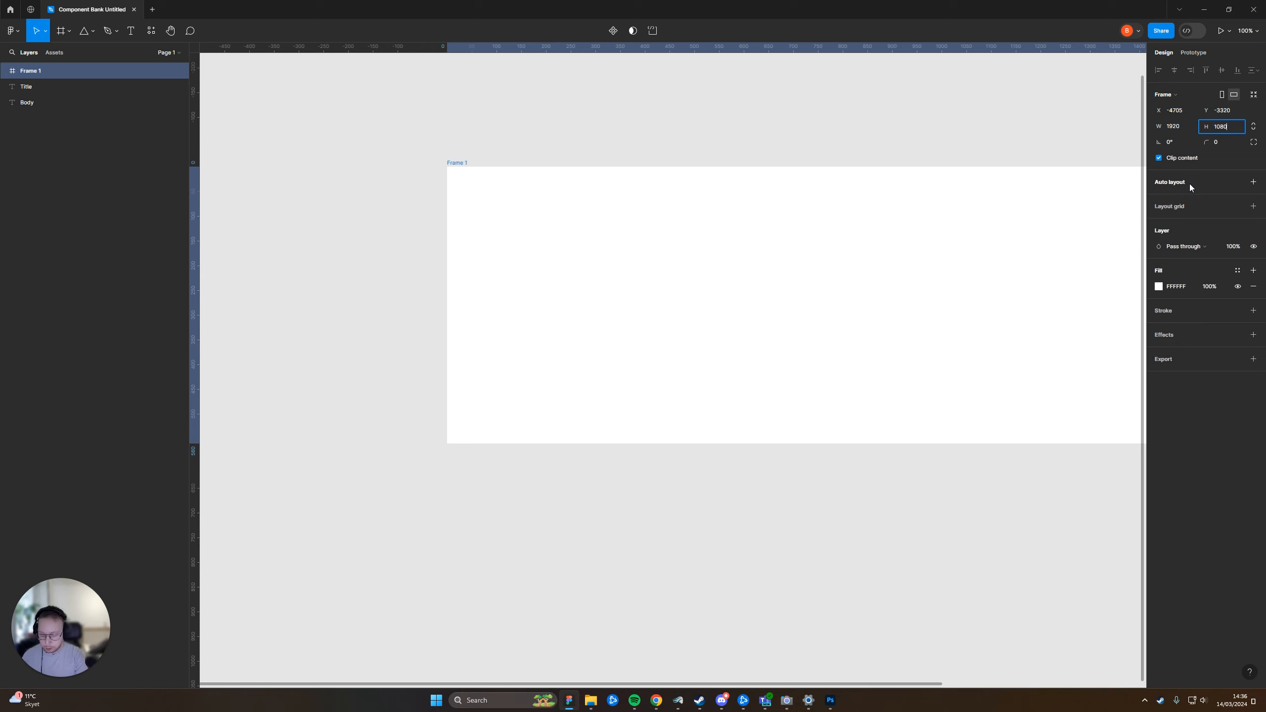
text(80)
key(Return)
Rename the new 1920 × 1080 frame as "Test Arboard"
double_click(461, 163)
text(Tes)
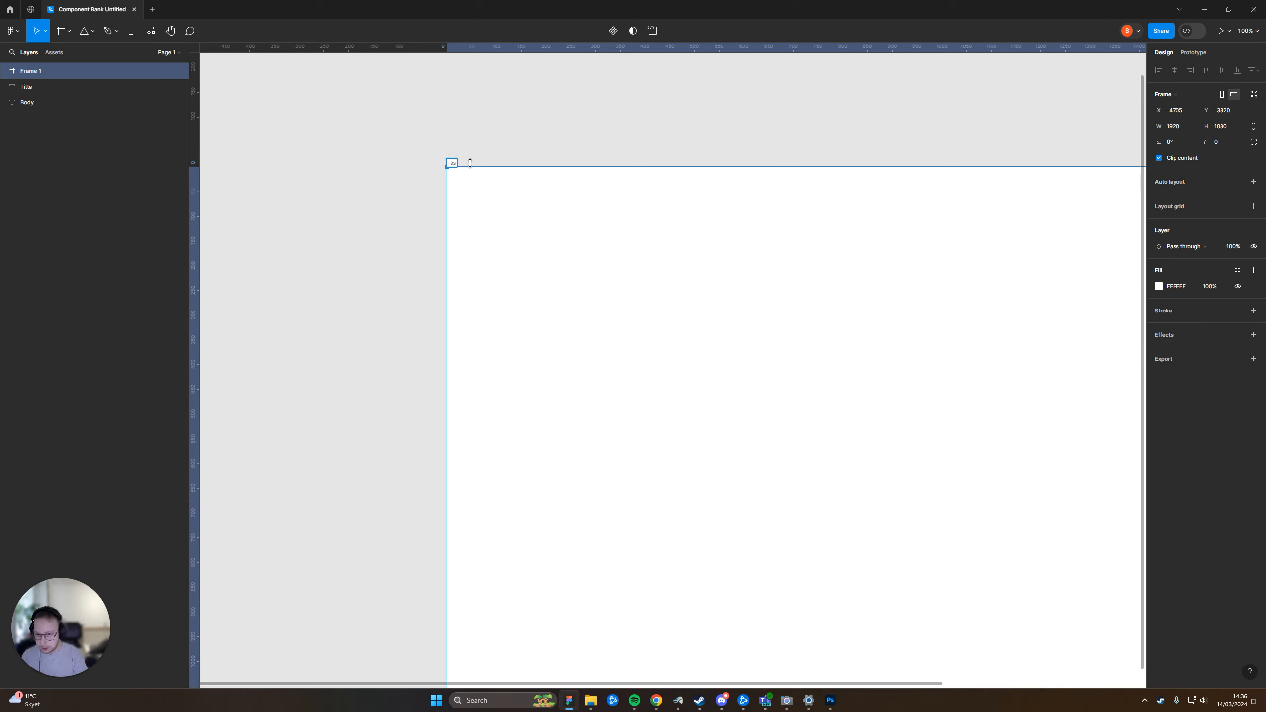
text(t Arboard)
key(Return)
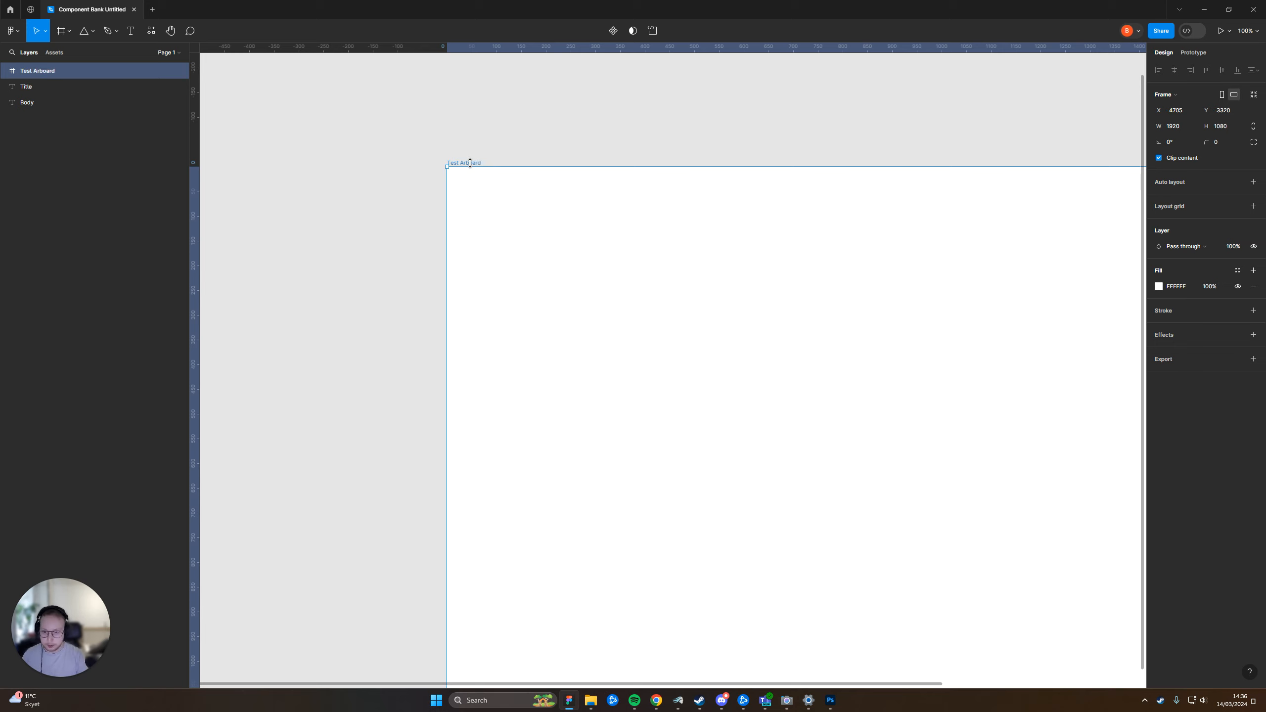
click(562, 126)
Preview the Test Arboard frame as a prototype and return to the design file
click(467, 166)
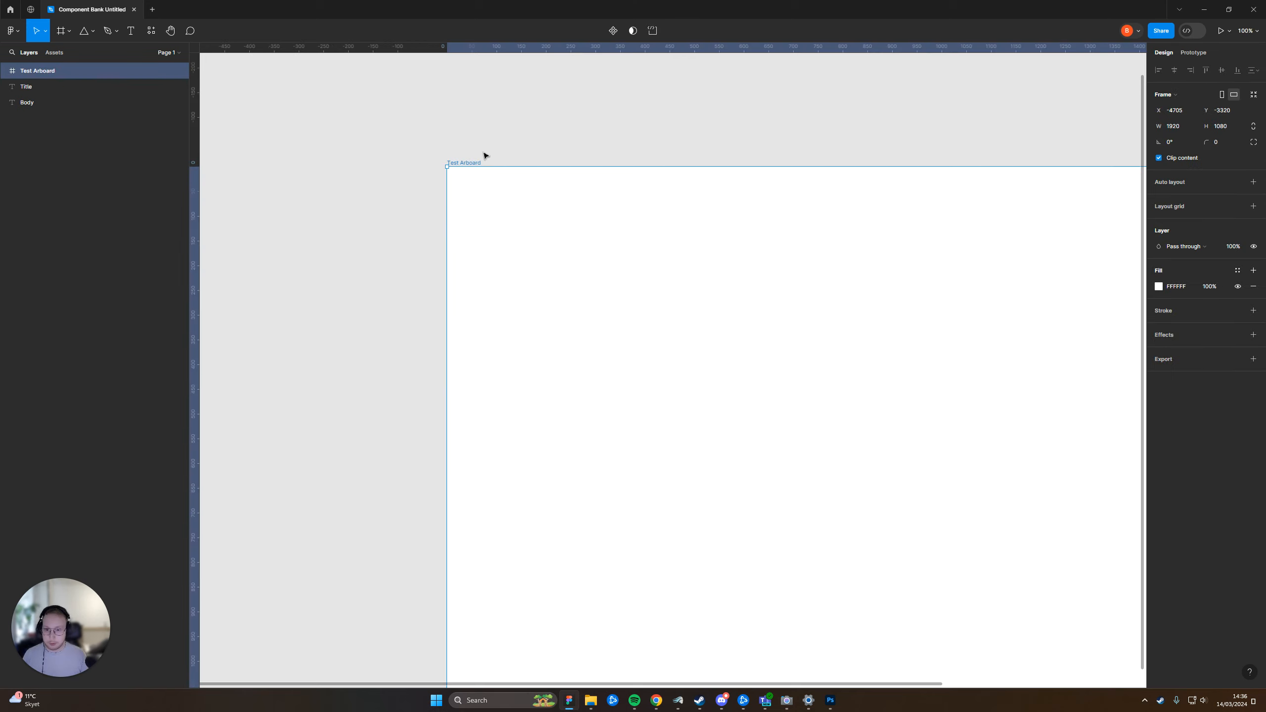
click(1219, 32)
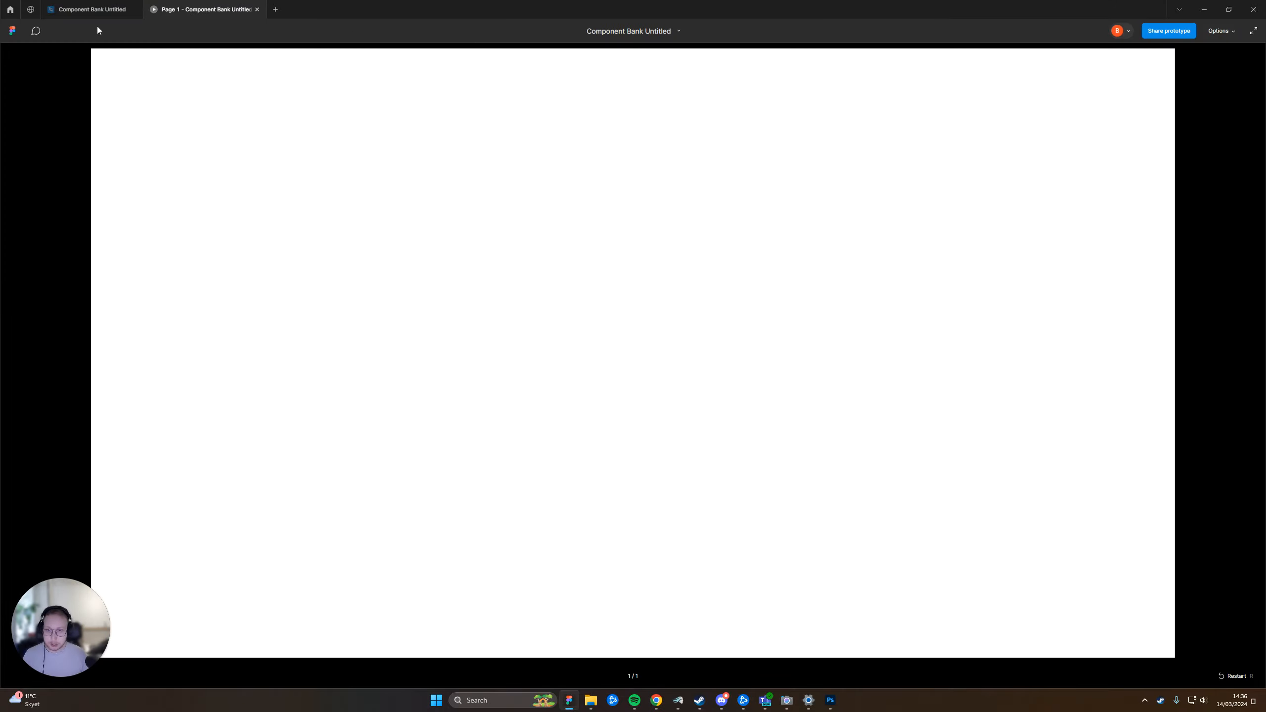
click(74, 7)
Delete the Title and Body text layers located above the Test Arboard frame
click(649, 121)
scroll(650, 122, down, 2)
drag(774, 154, 703, 309)
drag(559, 173, 772, 286)
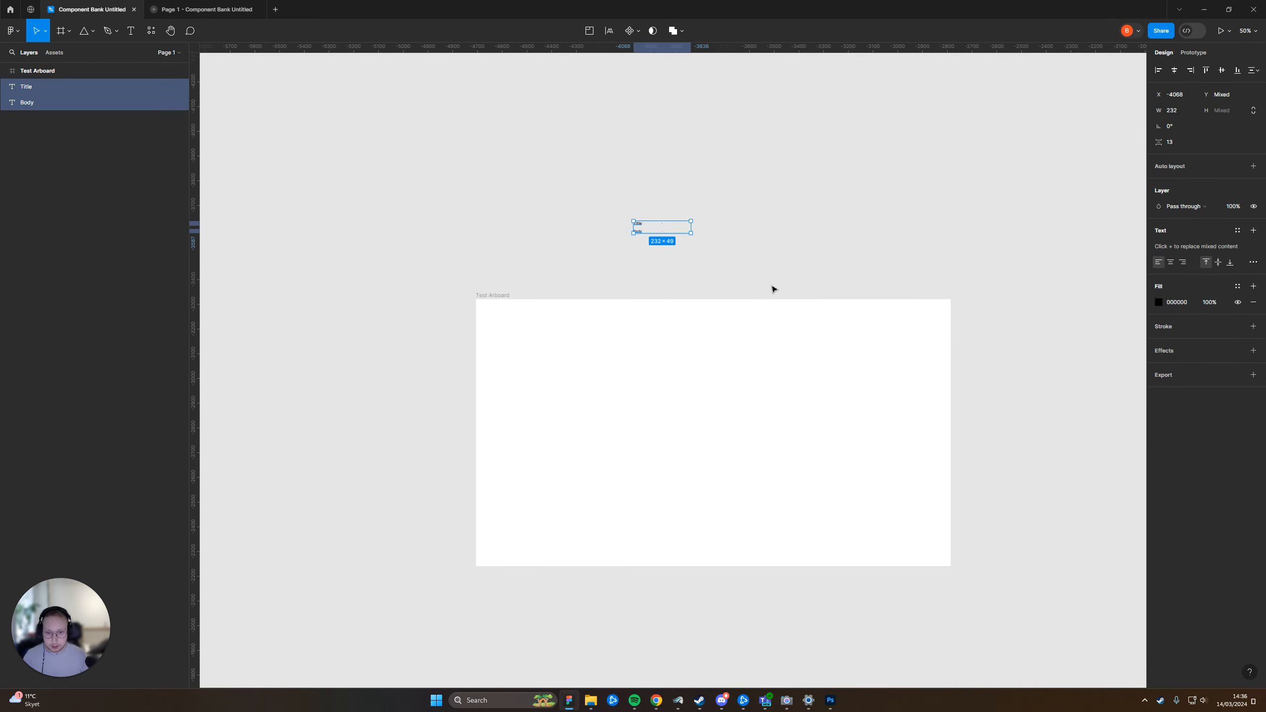
key(Delete)
scroll(630, 345, down, 2)
scroll(618, 305, up, 3)
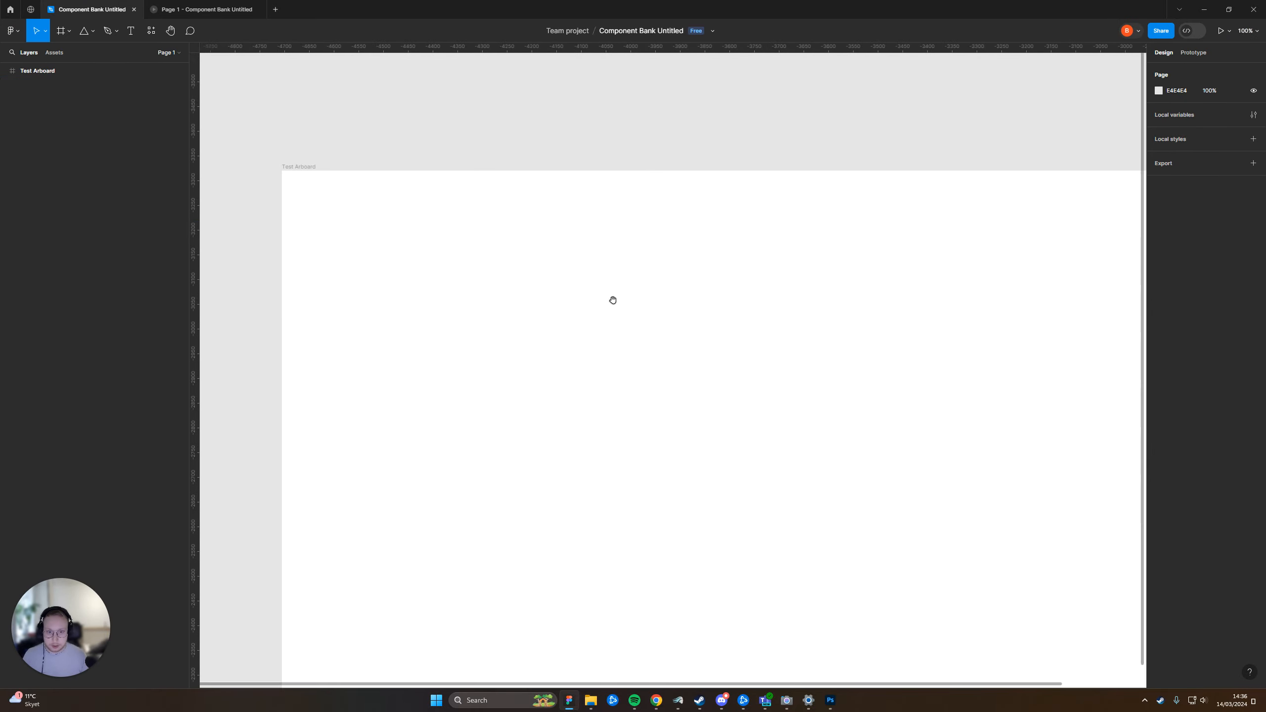
drag(618, 304, 592, 290)
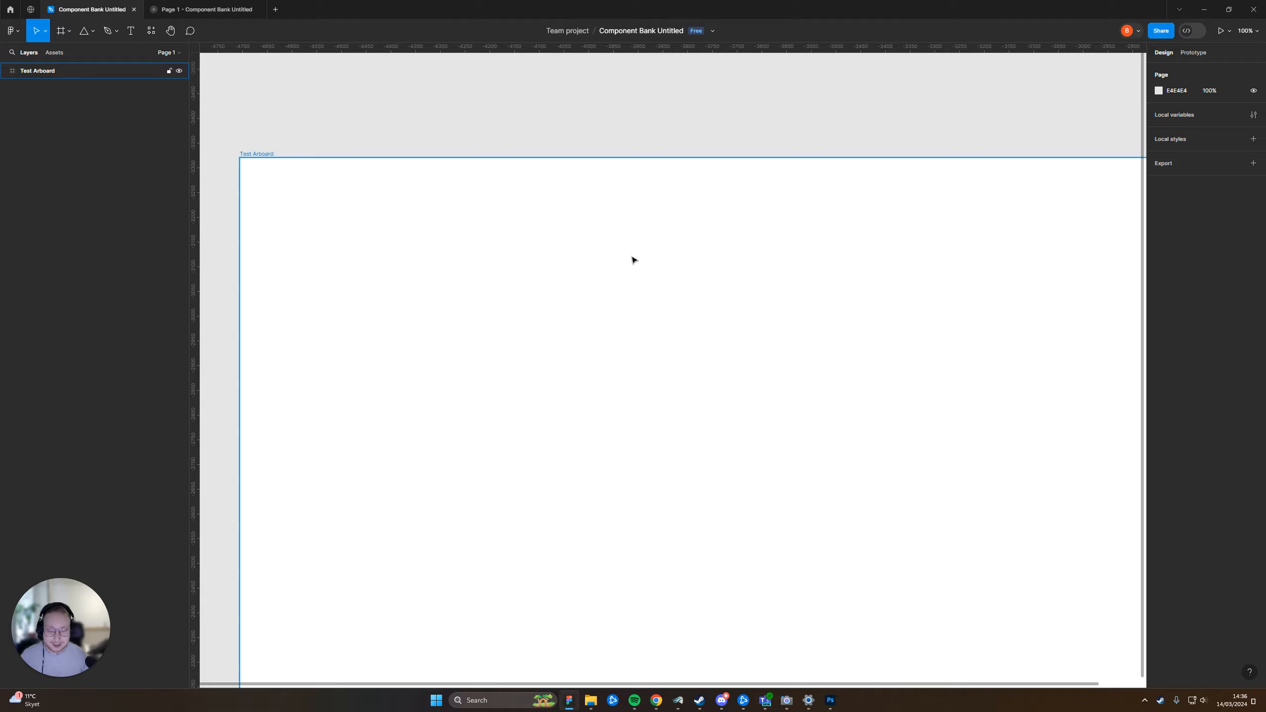
drag(632, 244, 621, 271)
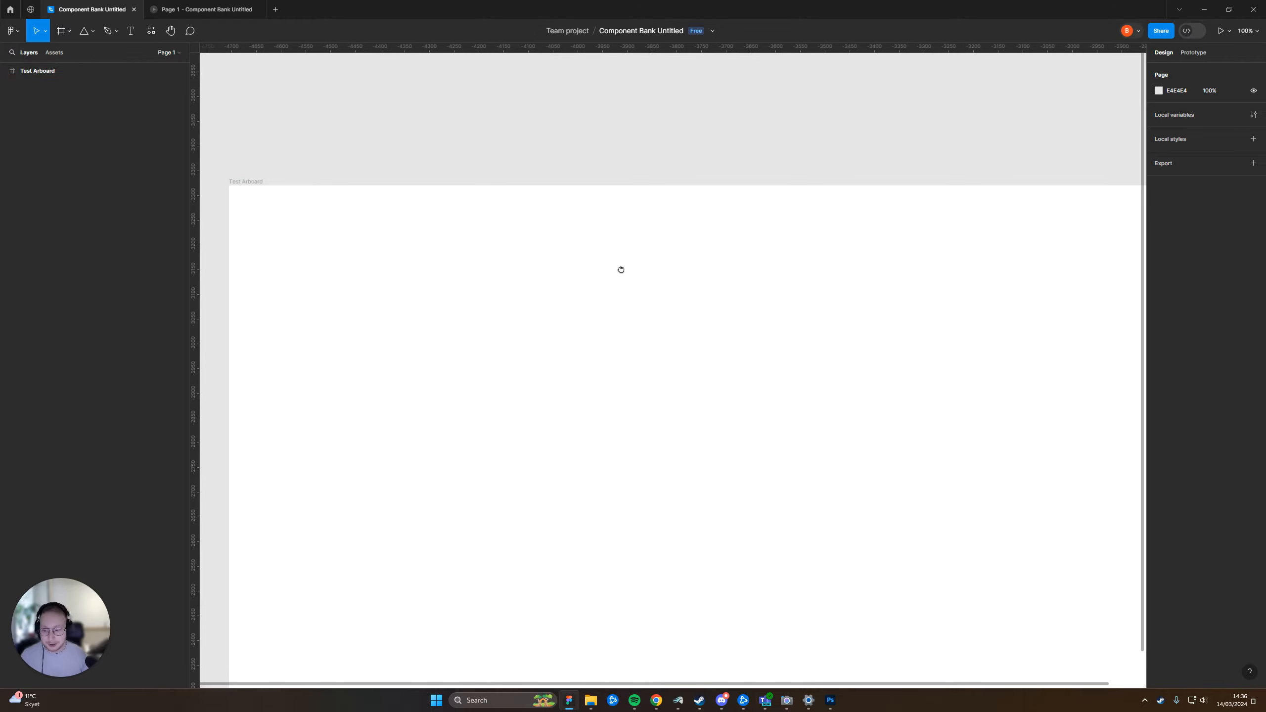
drag(723, 230, 708, 319)
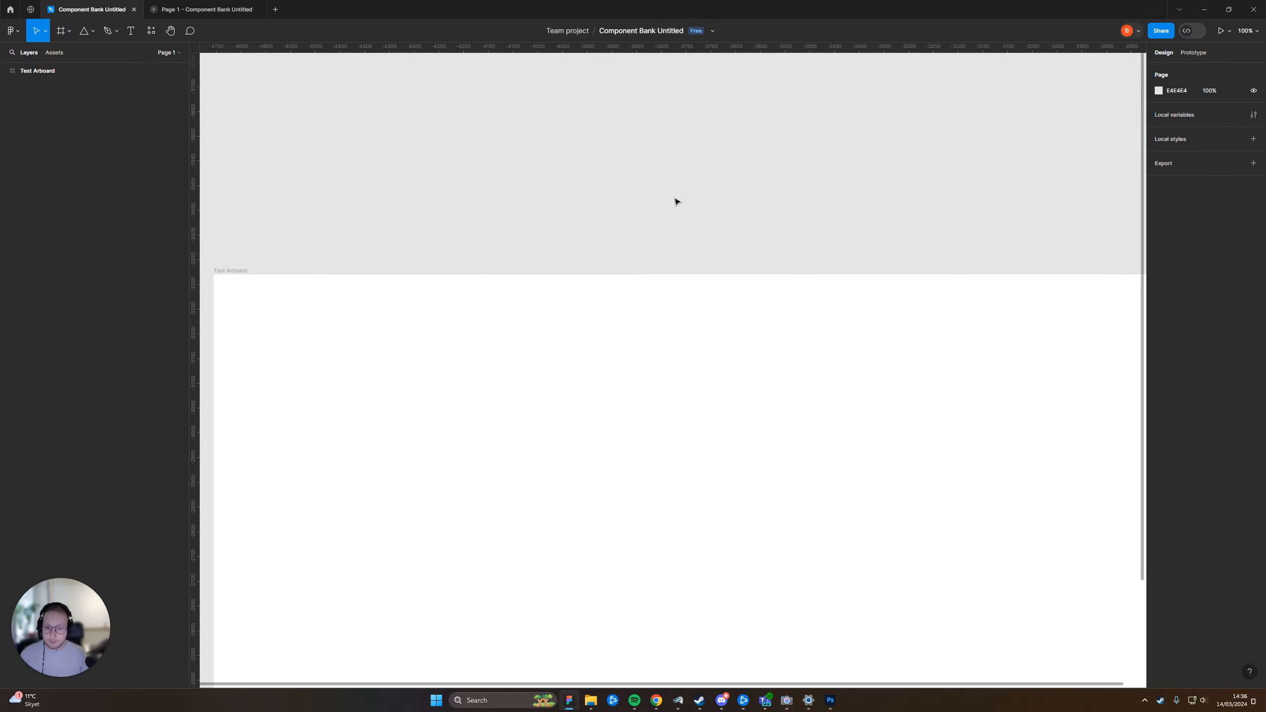
drag(675, 234, 733, 282)
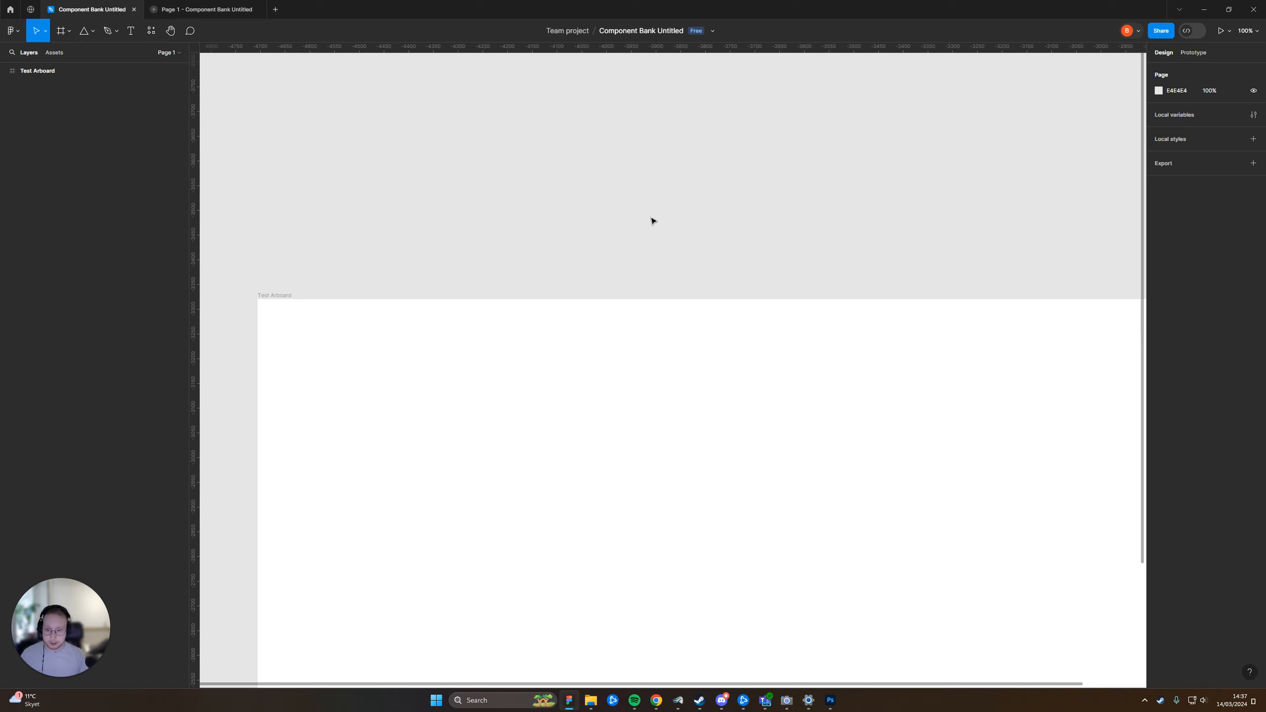
Add a text layer reading "List item" on the empty canvas above the Test Arboard frame
scroll(661, 271, up, 5)
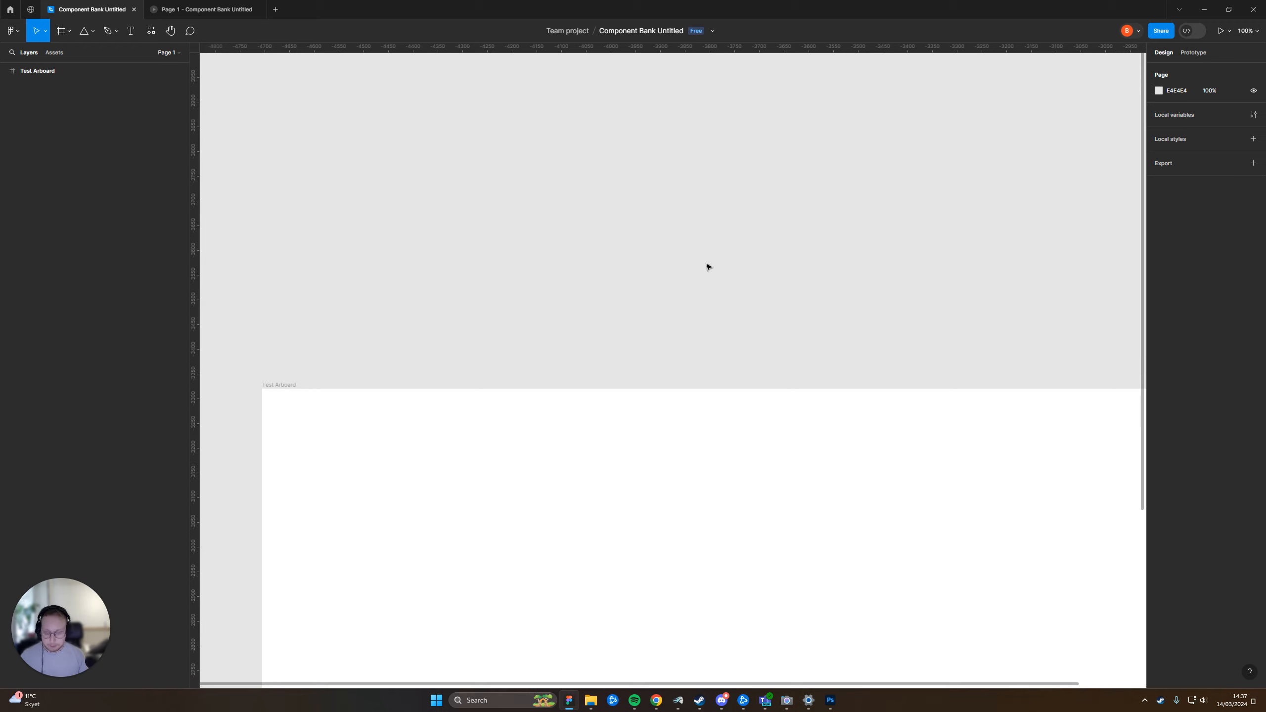
scroll(587, 342, up, 2)
key(t)
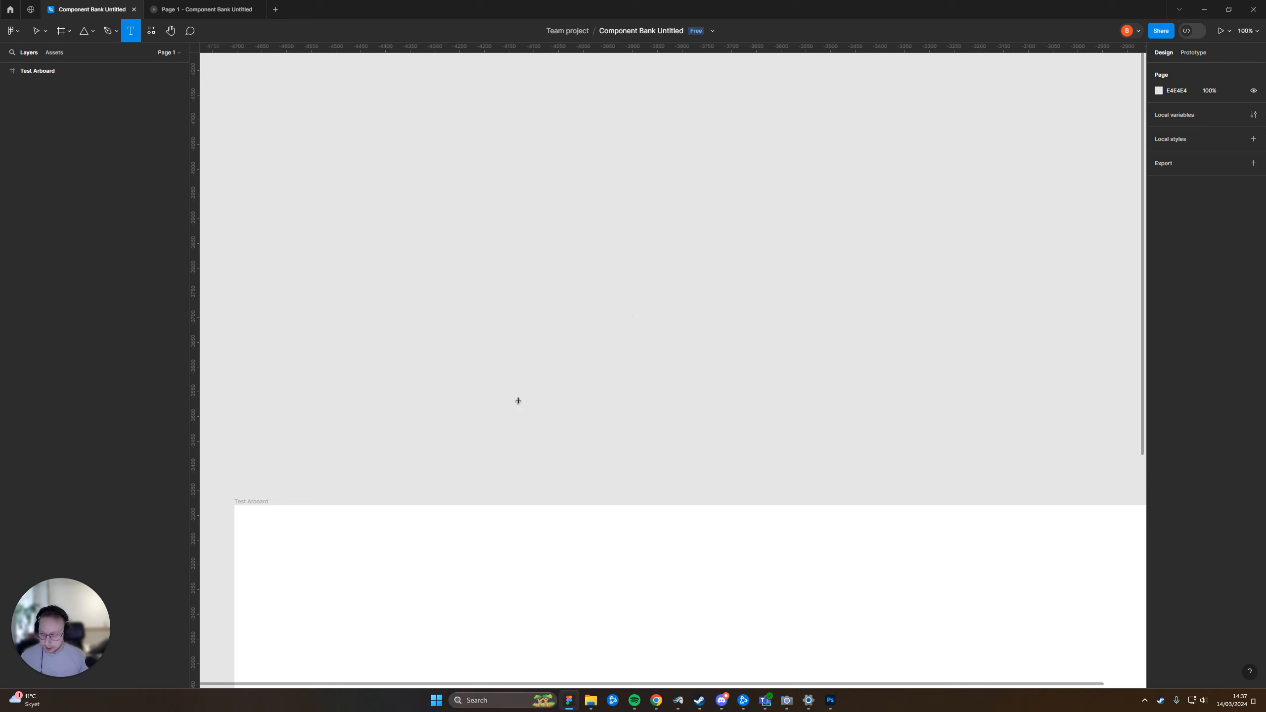
click(631, 319)
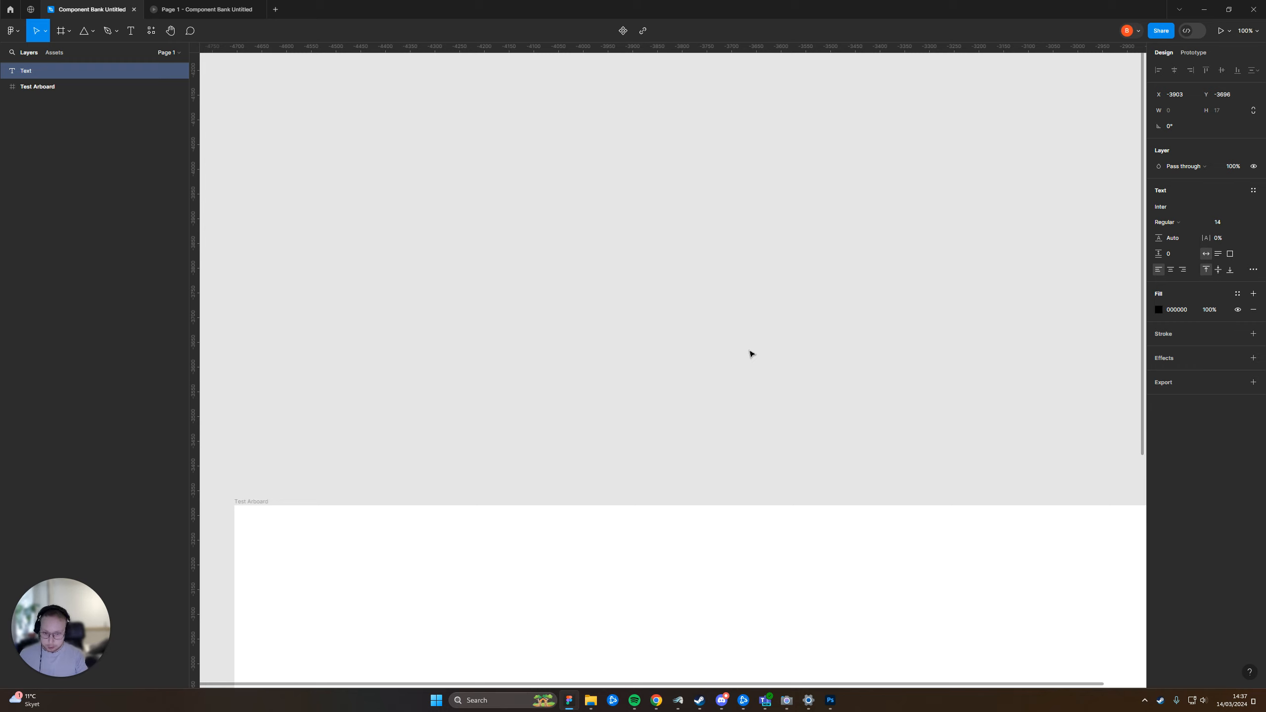
text(List item)
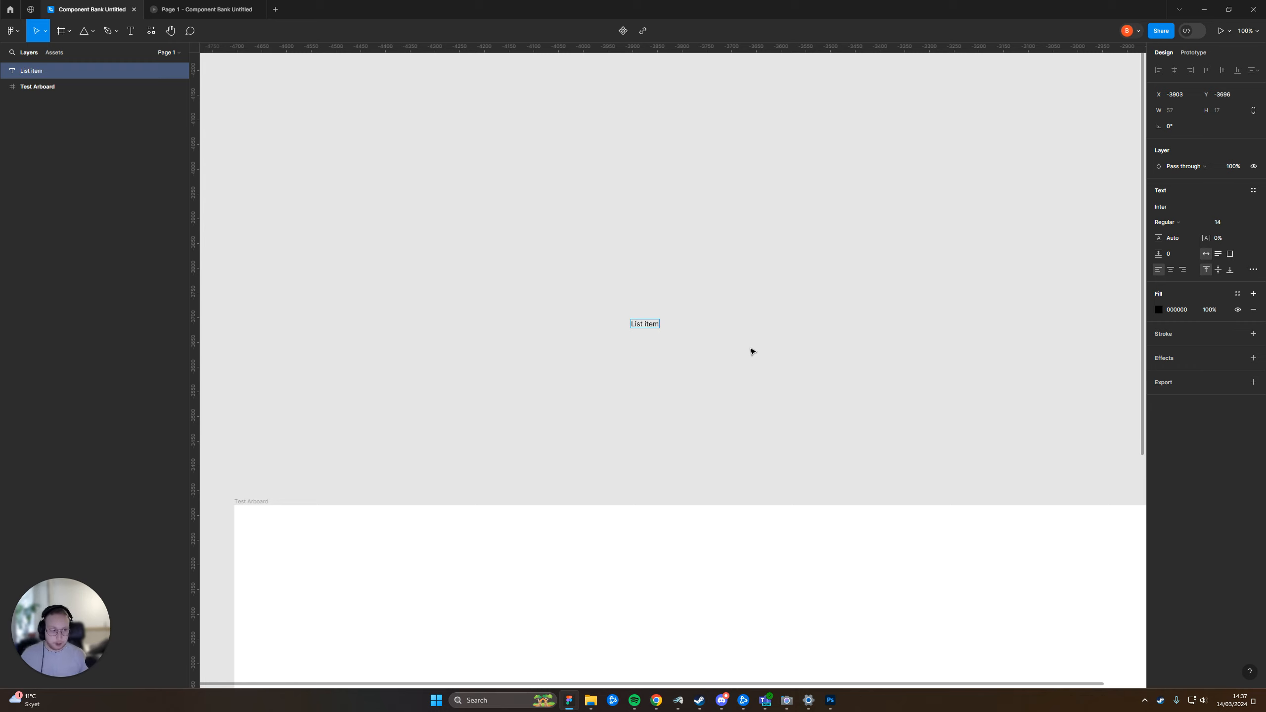
key(Escape)
Wrap the "List item" text in an auto layout frame and expand that frame in the layer list
scroll(651, 353, up, 2)
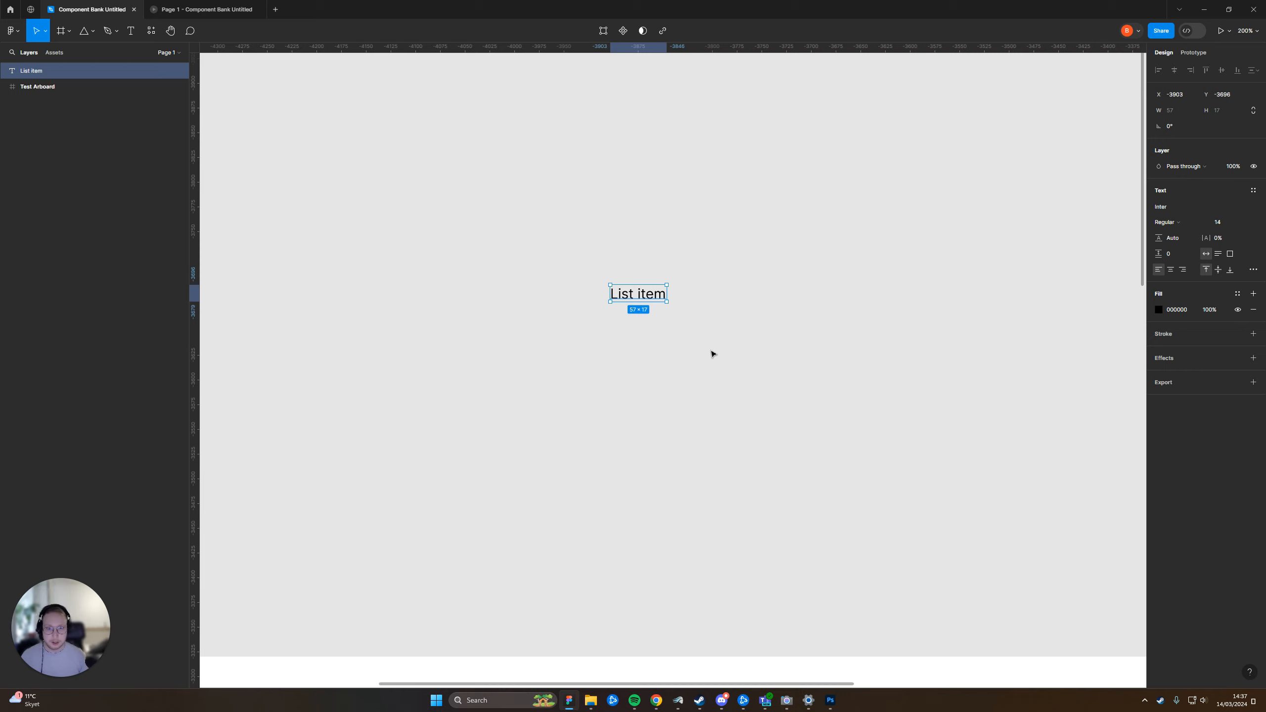
click(660, 364)
drag(568, 253, 720, 351)
drag(478, 262, 804, 371)
key(shift+a)
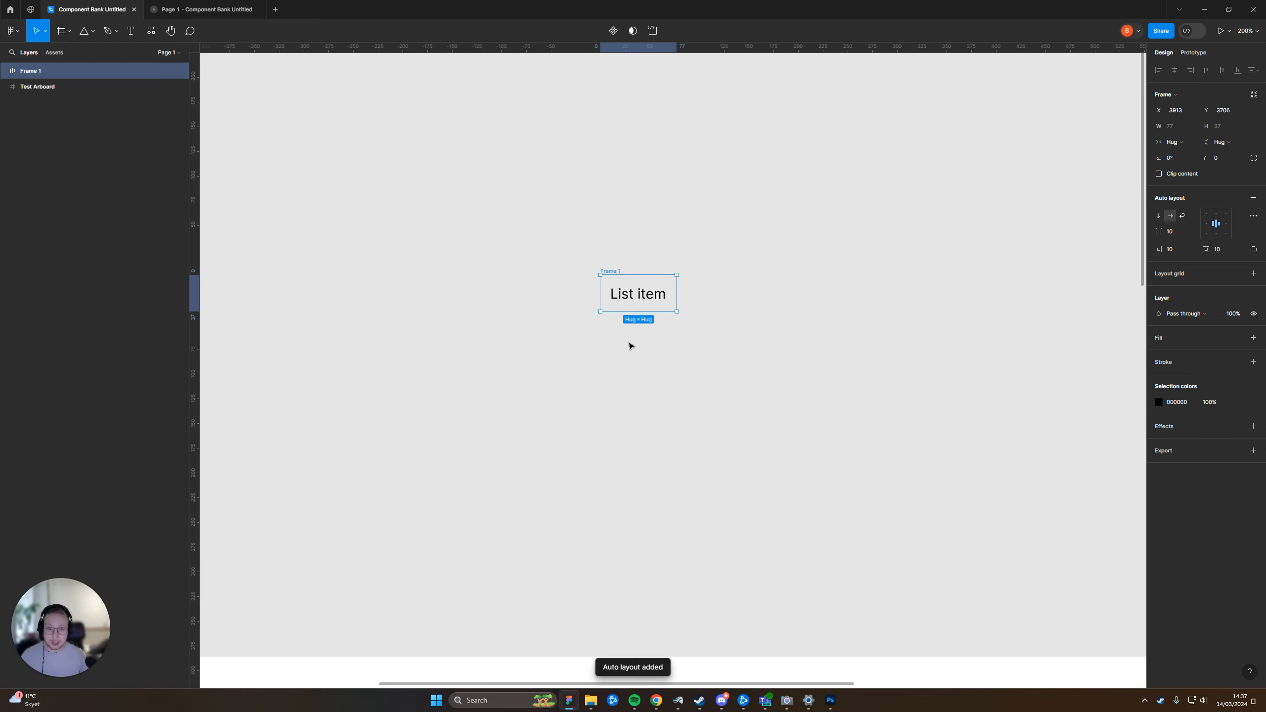
click(4, 70)
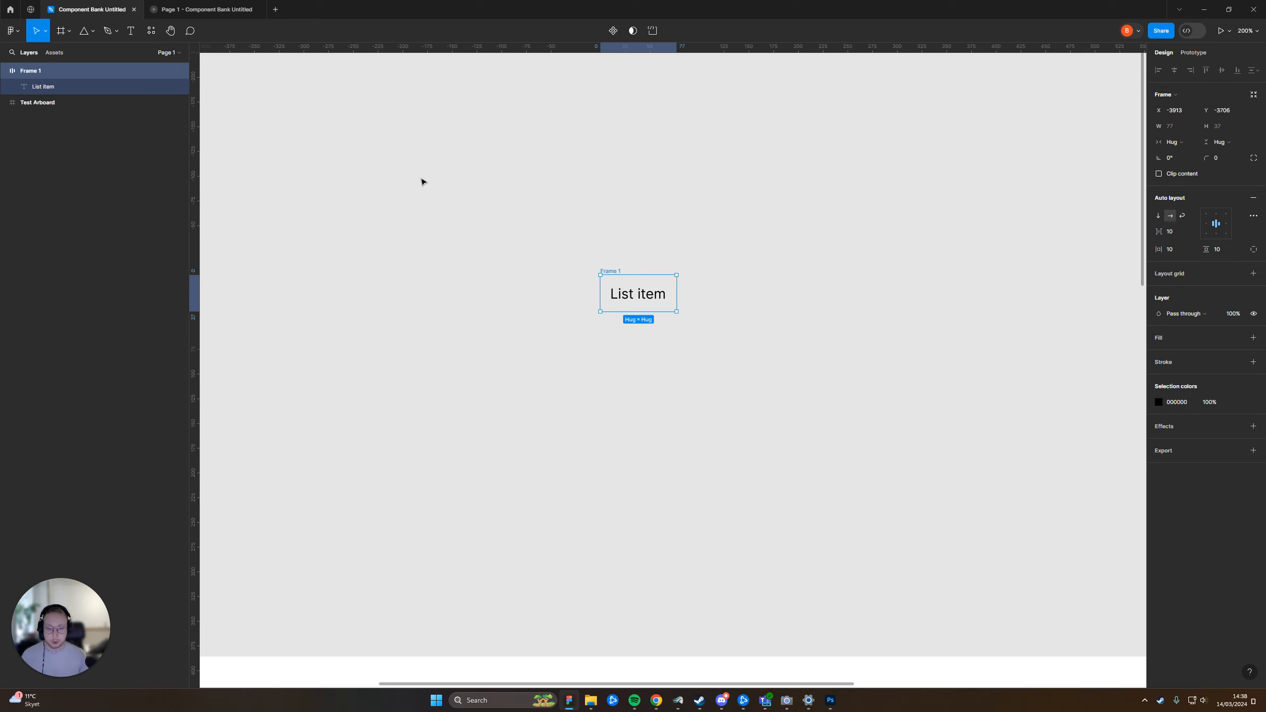
Rename the auto layout frame around the text as "List Item"
double_click(618, 271)
text(List)
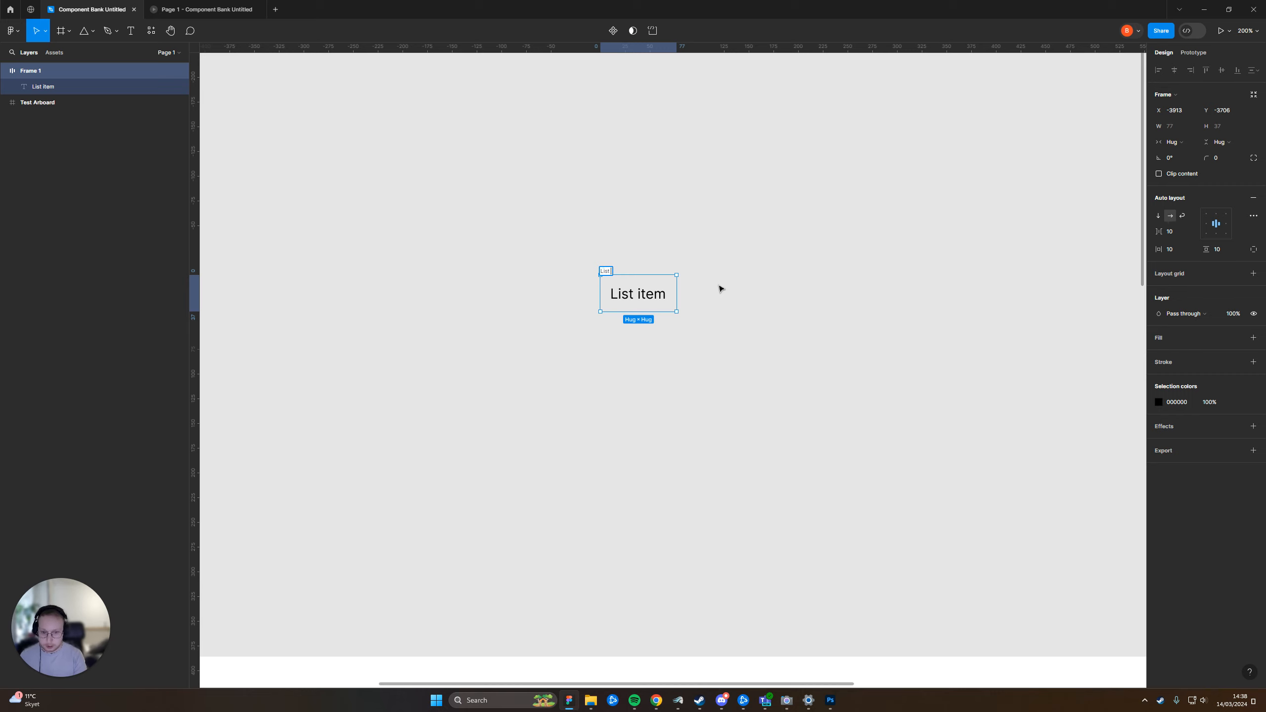
text( item)
key(BackSpace)
key(BackSpace)
key(BackSpace)
key(BackSpace)
text(item)
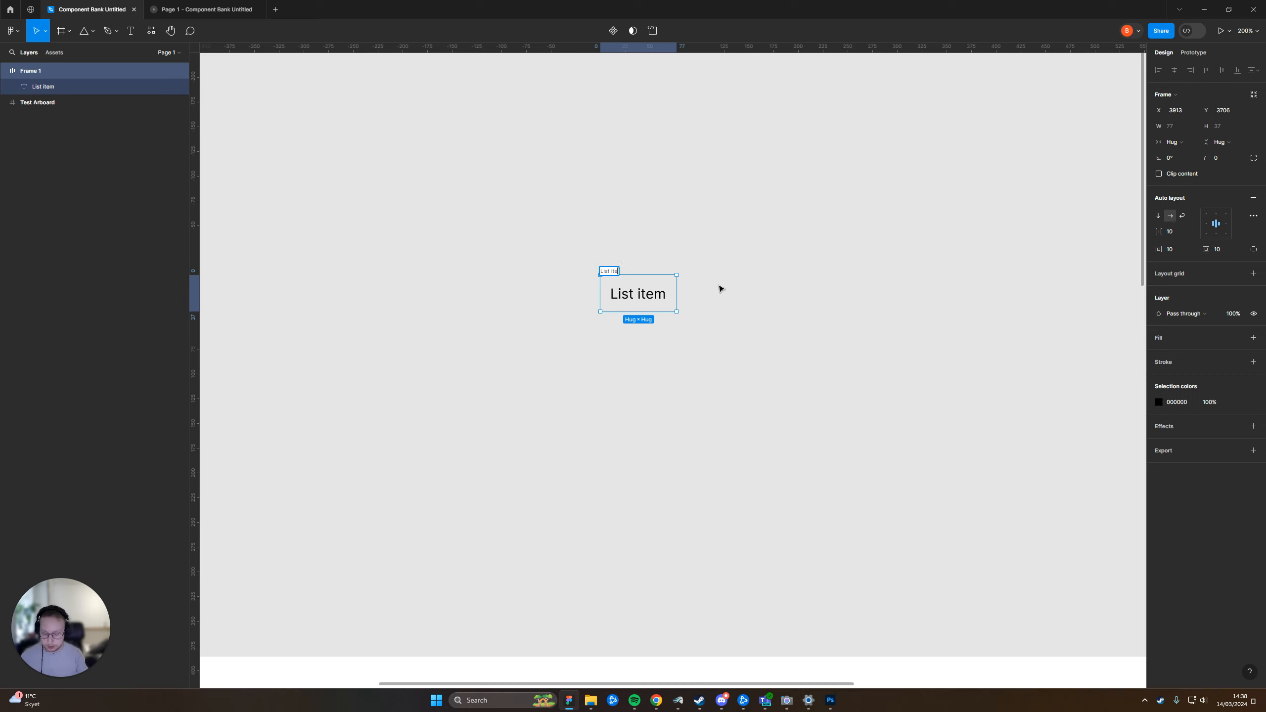
key(BackSpace)
key(BackSpace)
key(BackSpace)
key(BackSpace)
text(Item)
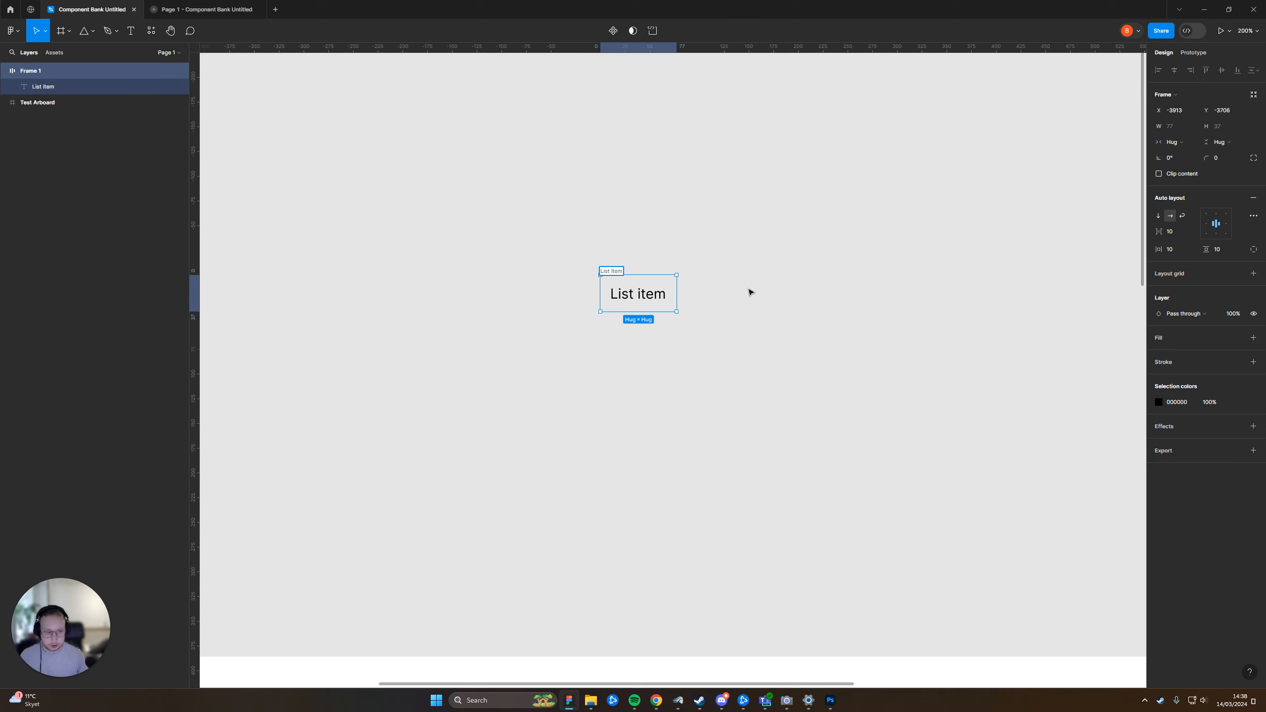
click(798, 304)
Resize the List Item frame by its edges and corner to about 176 × 93
click(615, 276)
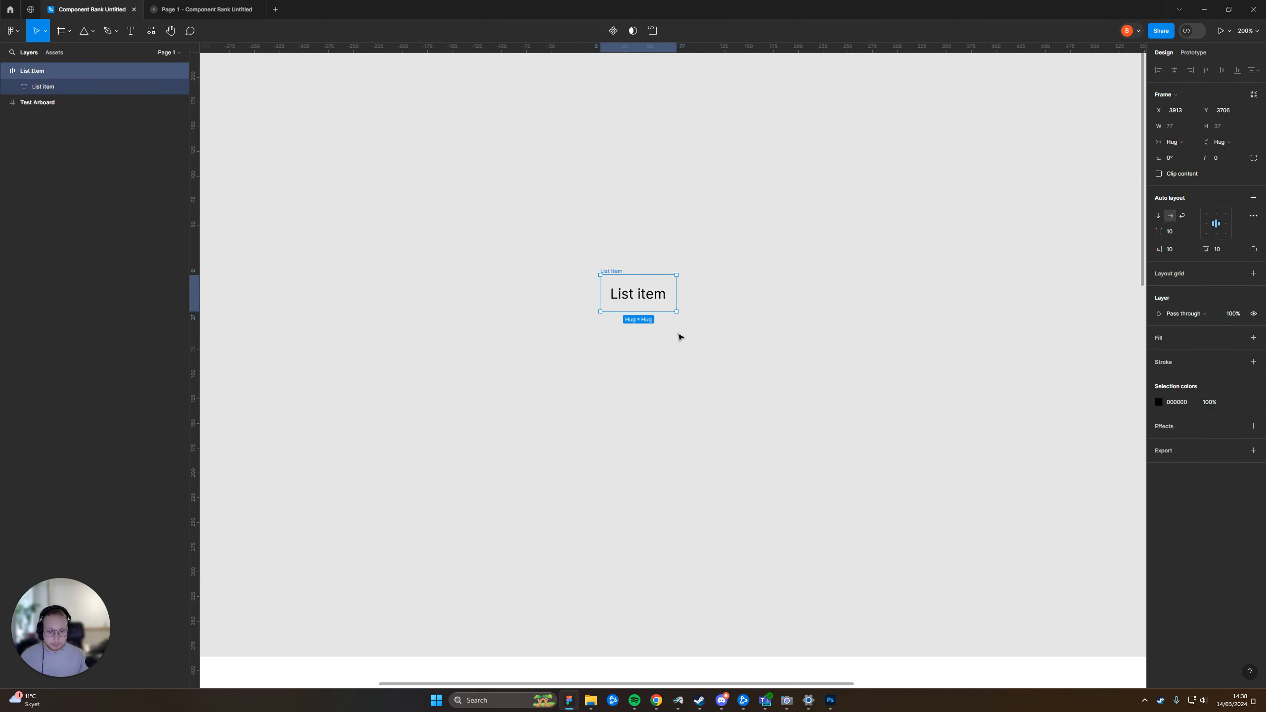
scroll(676, 333, up, 3)
drag(678, 260, 824, 259)
drag(721, 288, 732, 430)
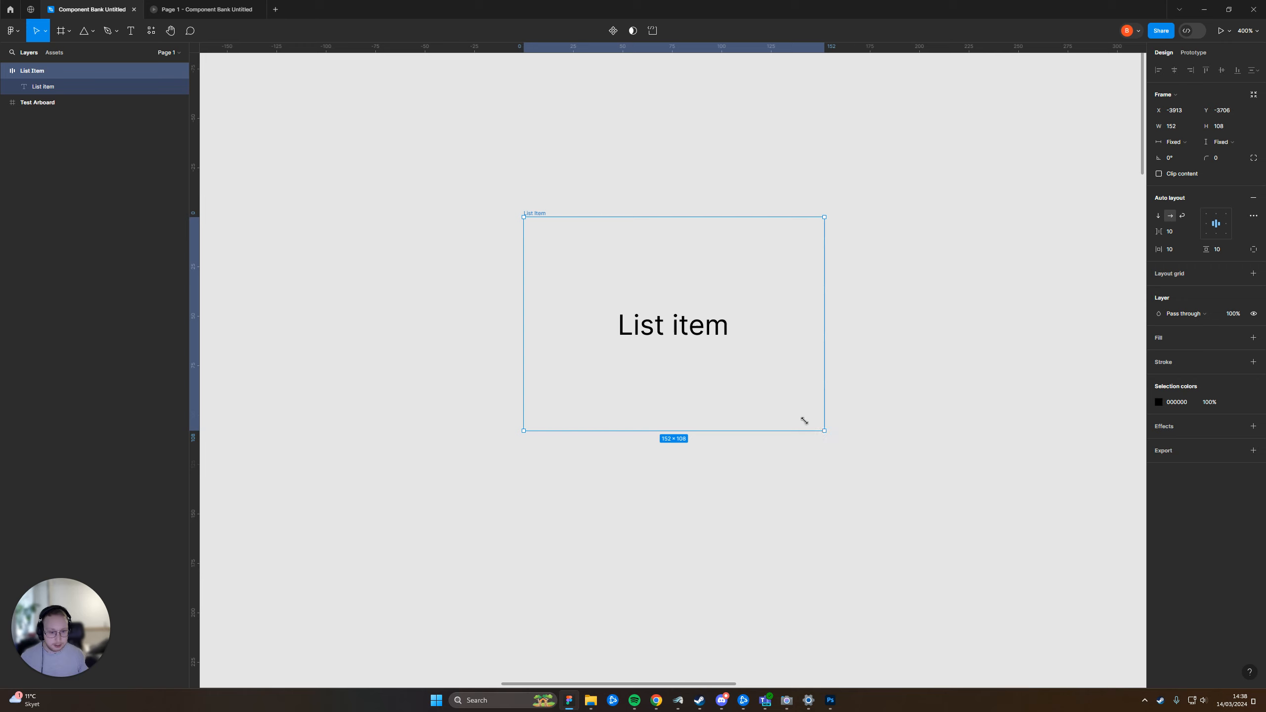
drag(824, 431, 872, 401)
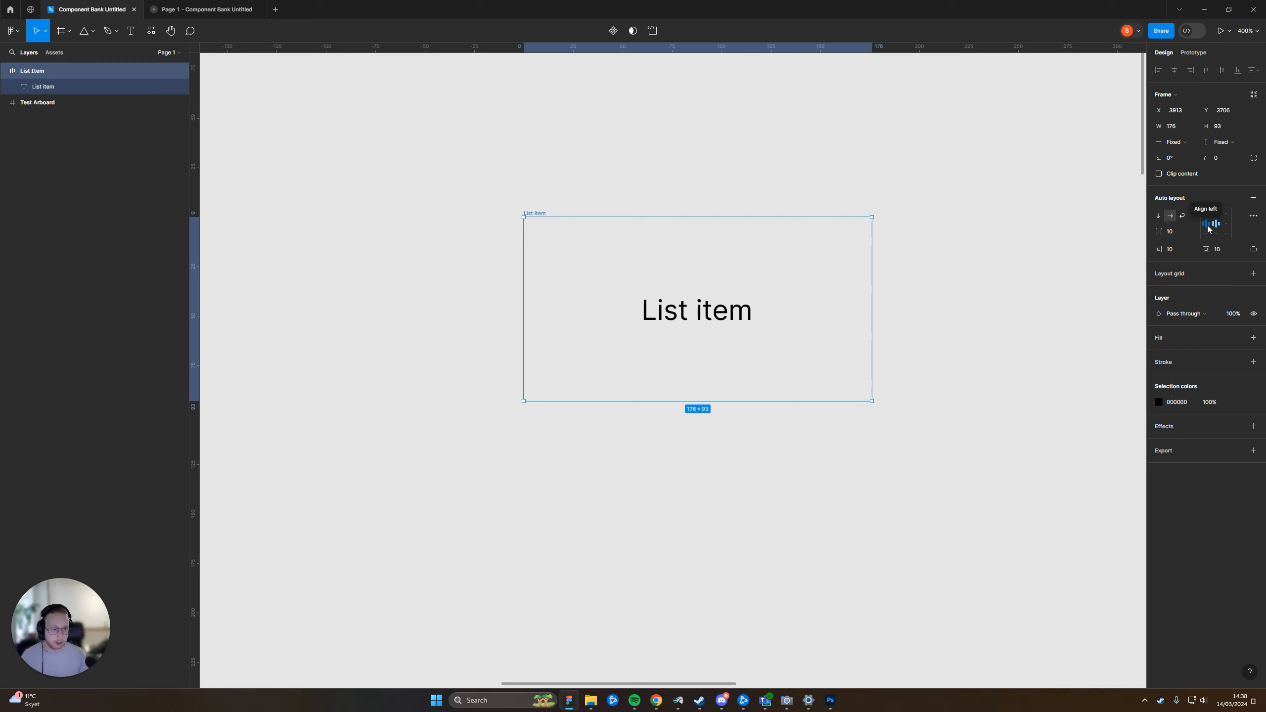
Align the List Item frame's content to the left and enlarge the frame to about 229 × 122
click(1207, 229)
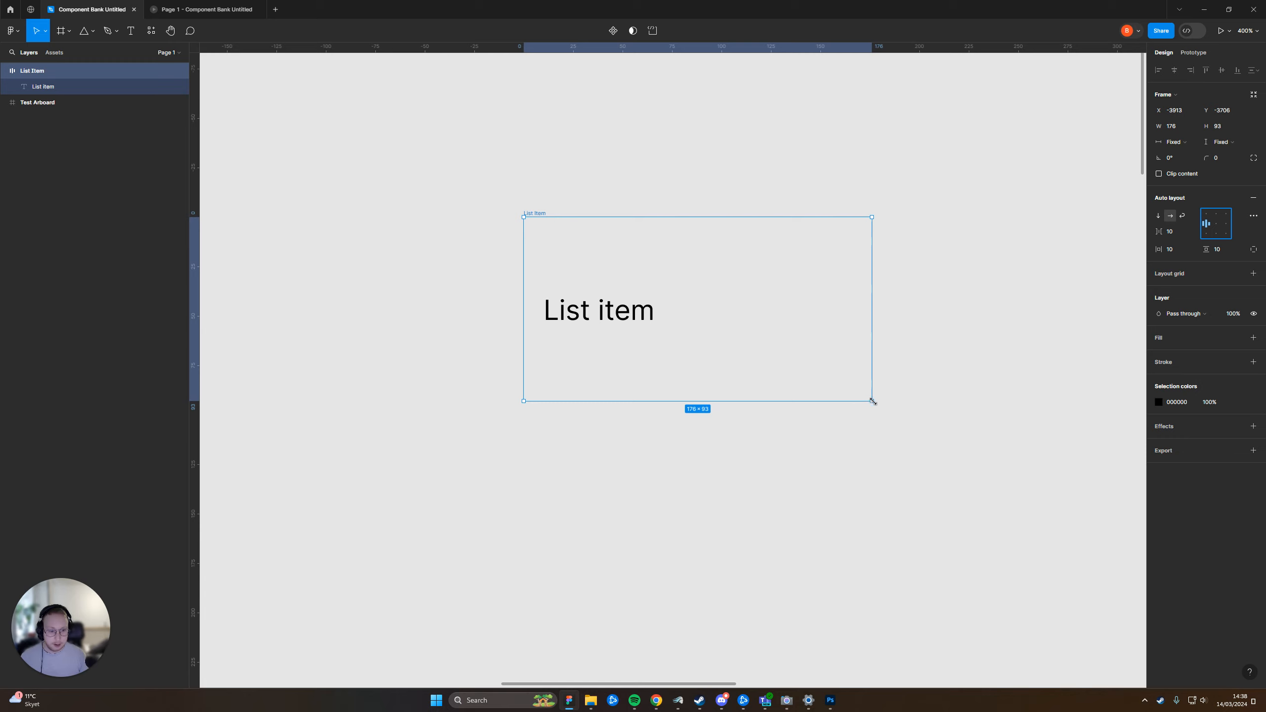
drag(871, 402, 976, 458)
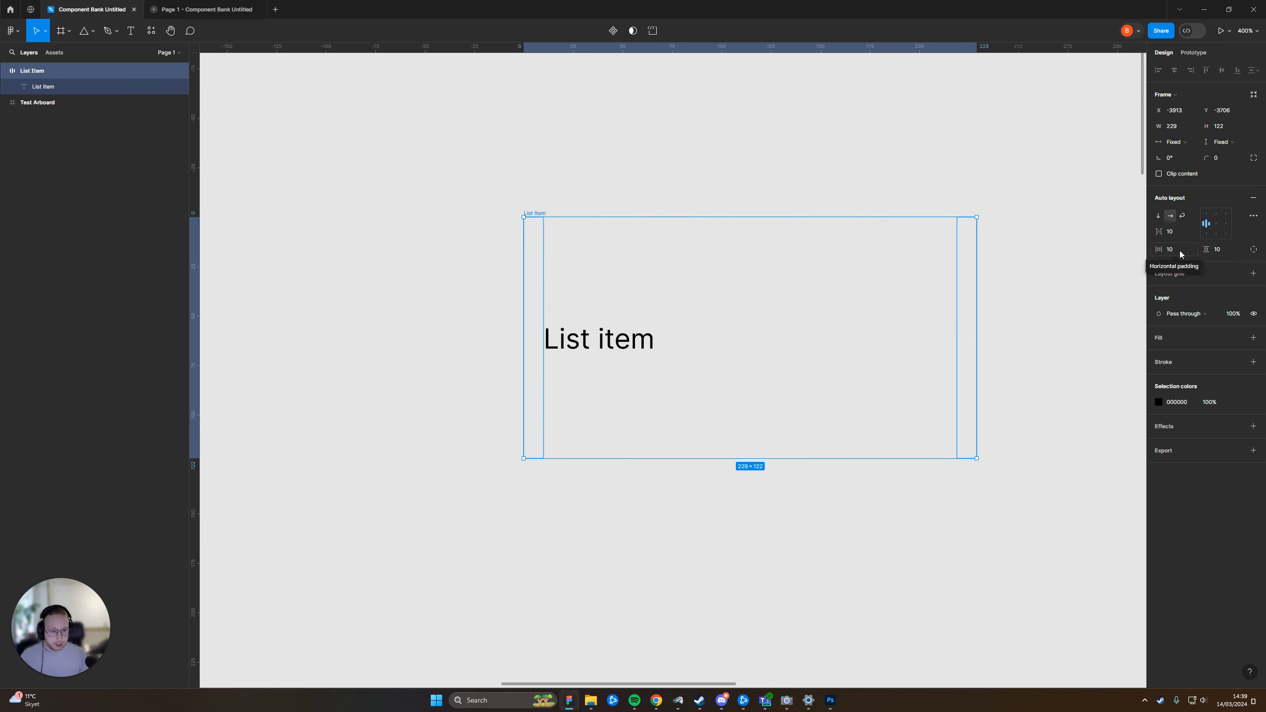
Set the List Item frame's horizontal and vertical padding to 12 and shrink the frame to about 139 × 71
text(12)
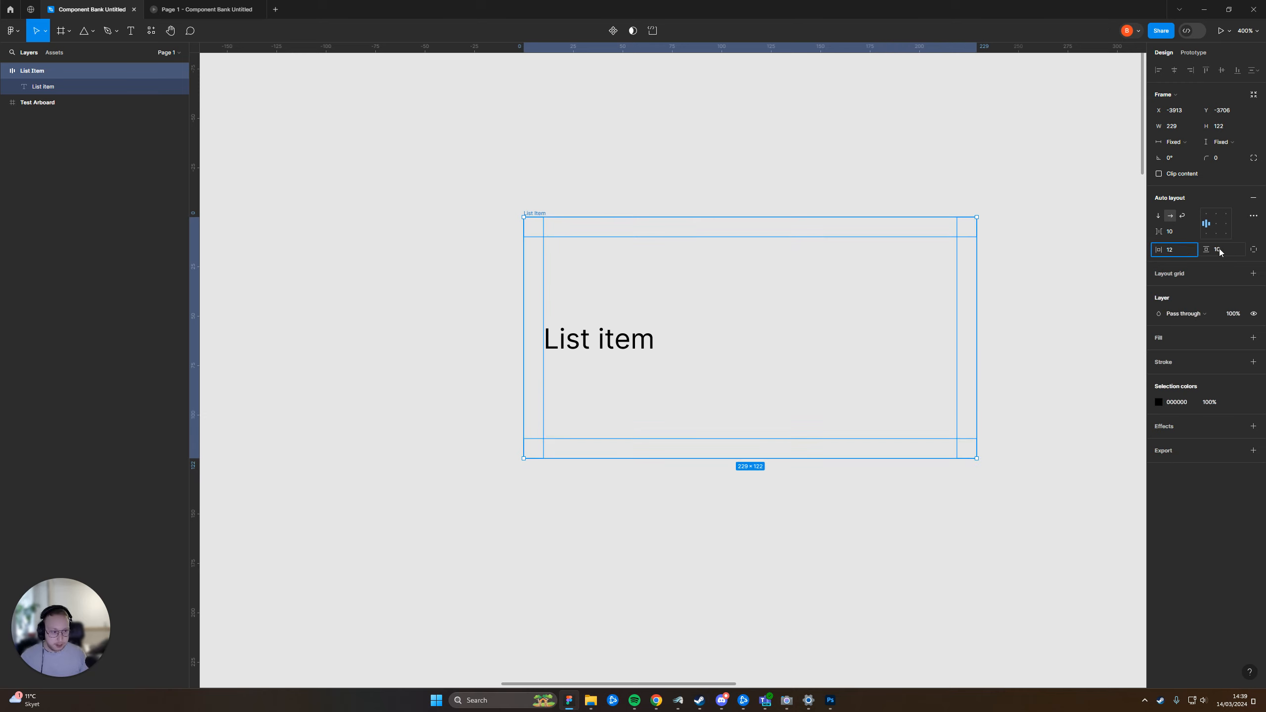
click(1218, 248)
text(12)
key(Return)
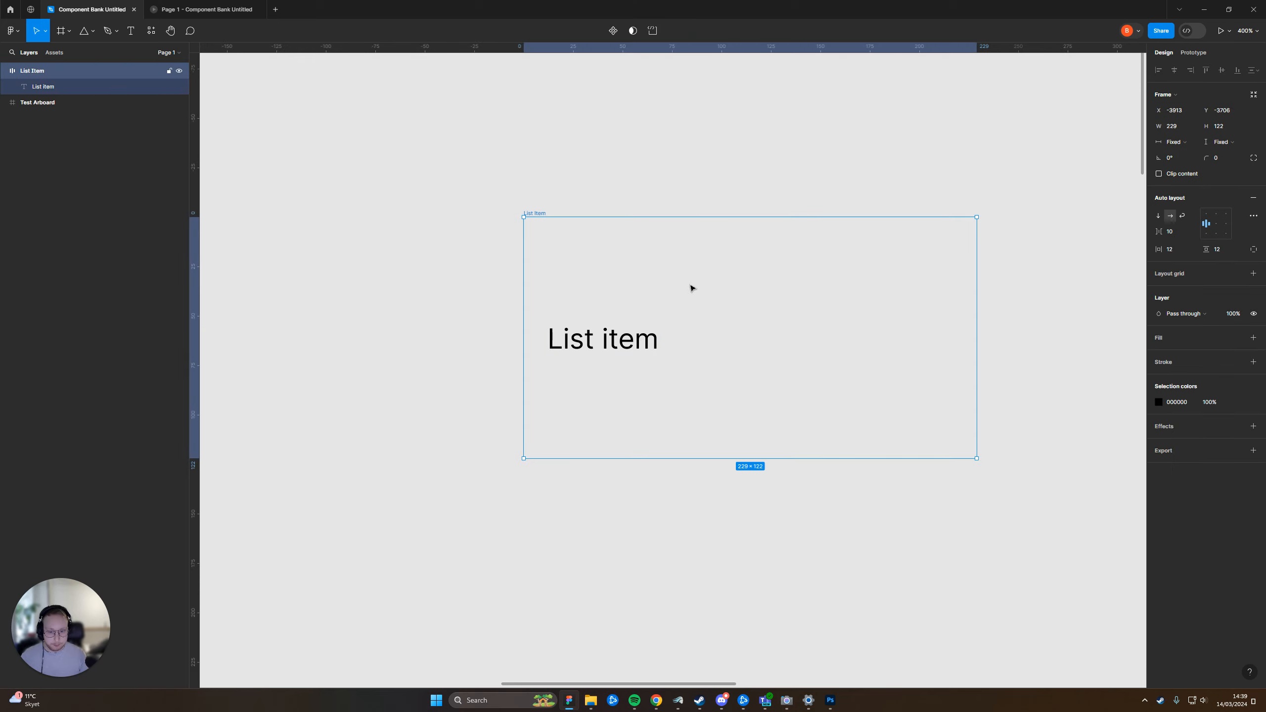
drag(976, 458, 798, 357)
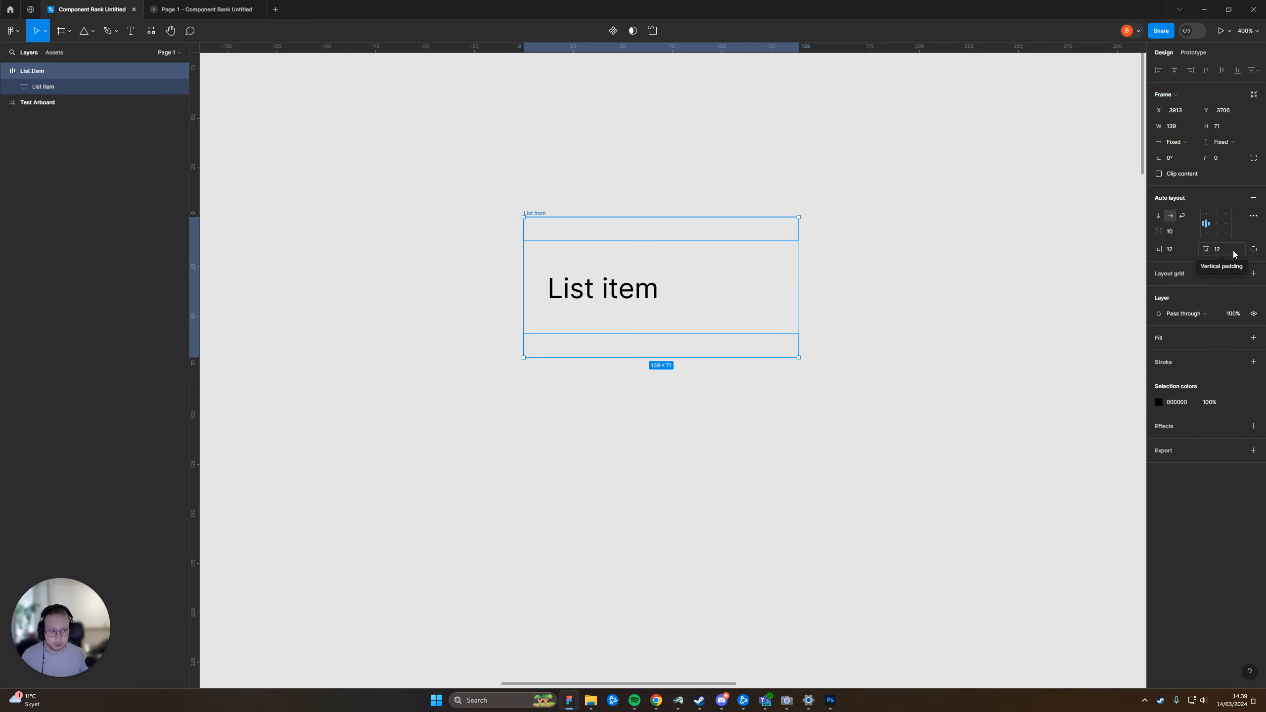
Set the List Item frame's vertical sizing to hug contents
key(Escape)
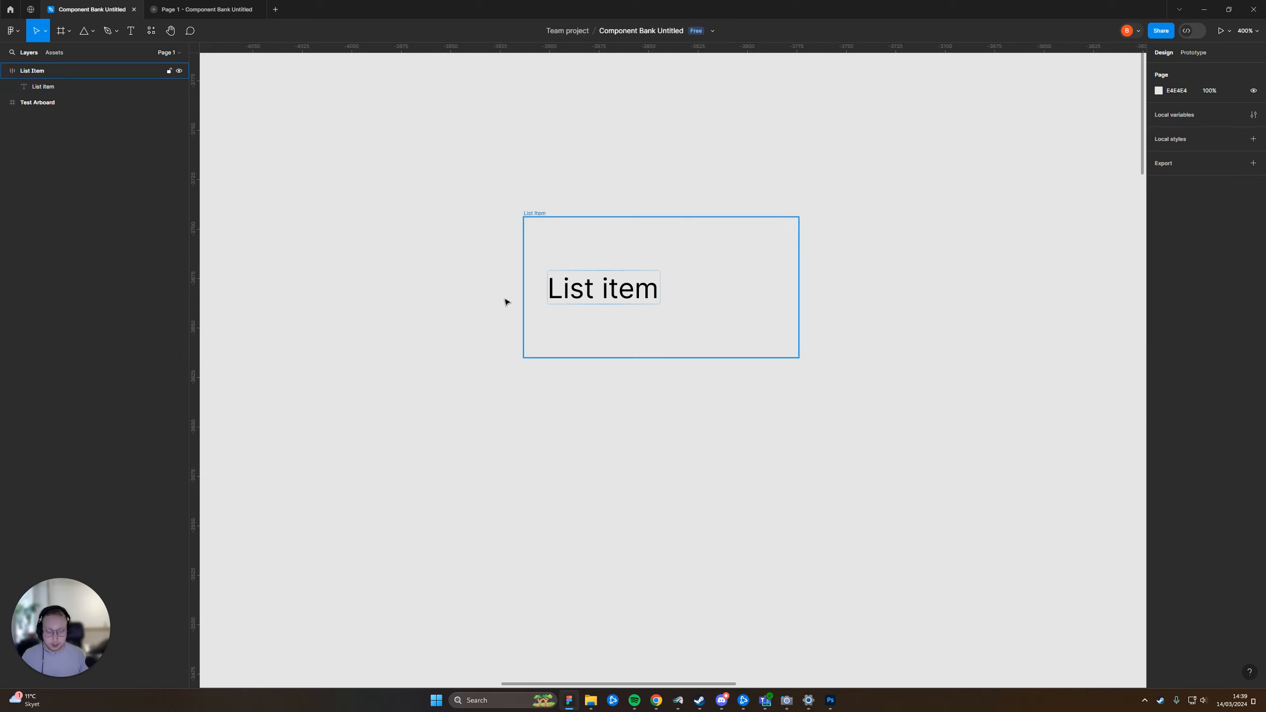
click(533, 210)
key(Escape)
click(536, 212)
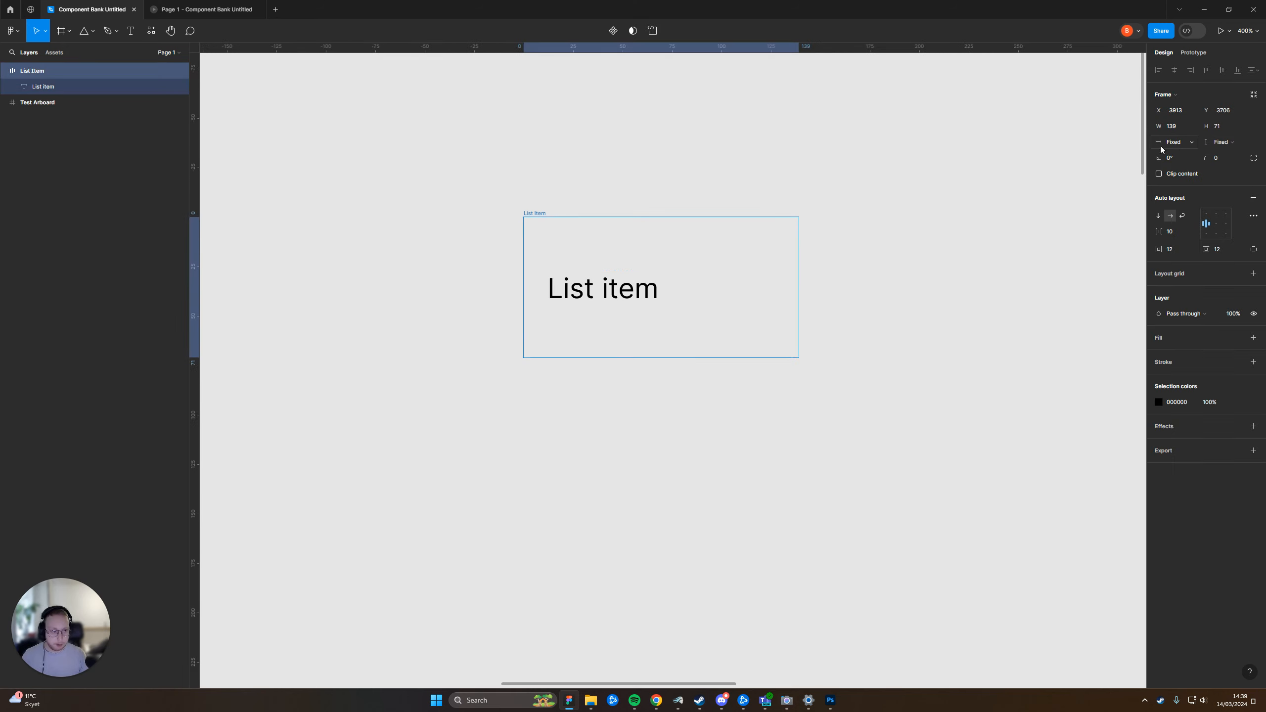
click(1219, 144)
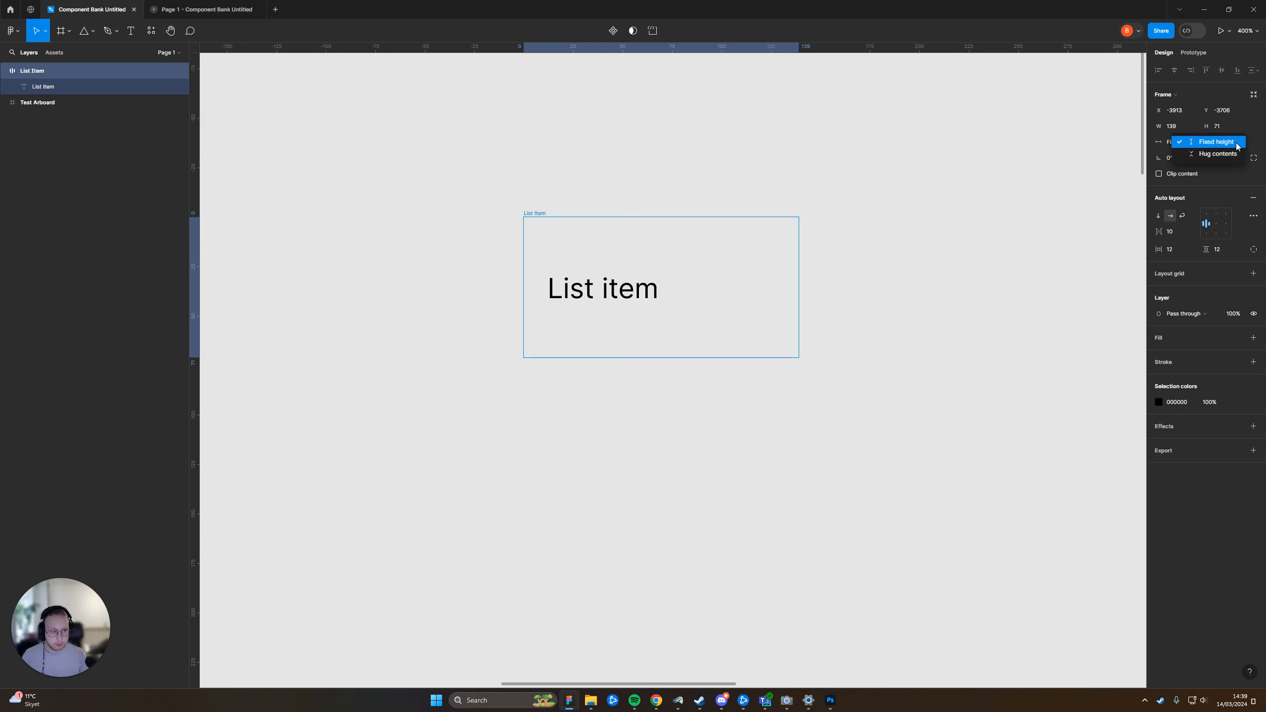
click(1226, 154)
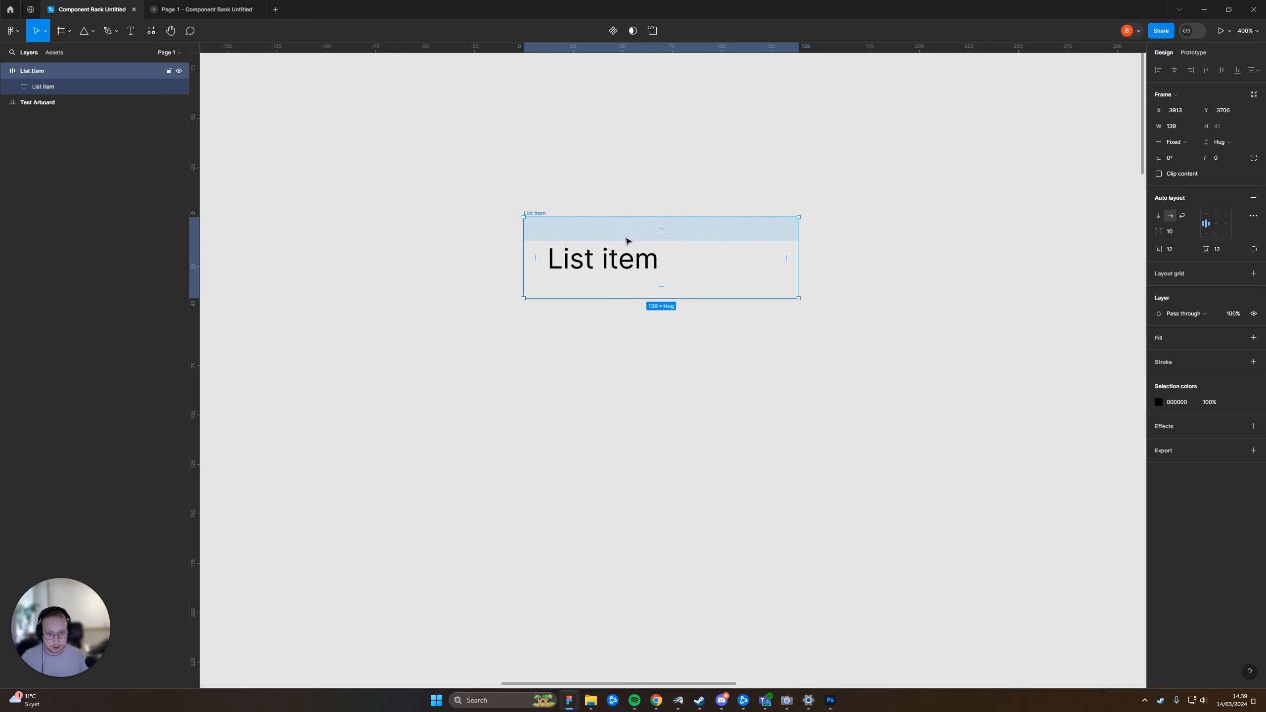
Try a vertical padding of 0 on the List Item frame and undo the change
click(593, 257)
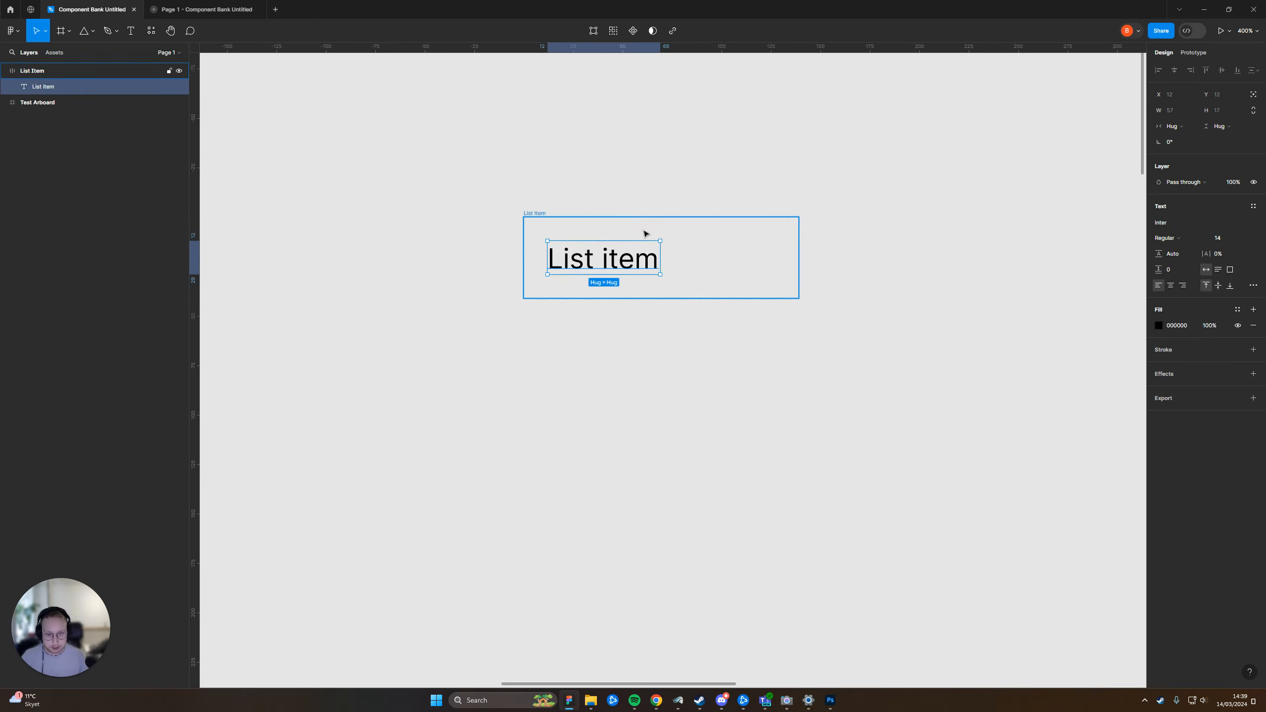
click(611, 209)
click(536, 214)
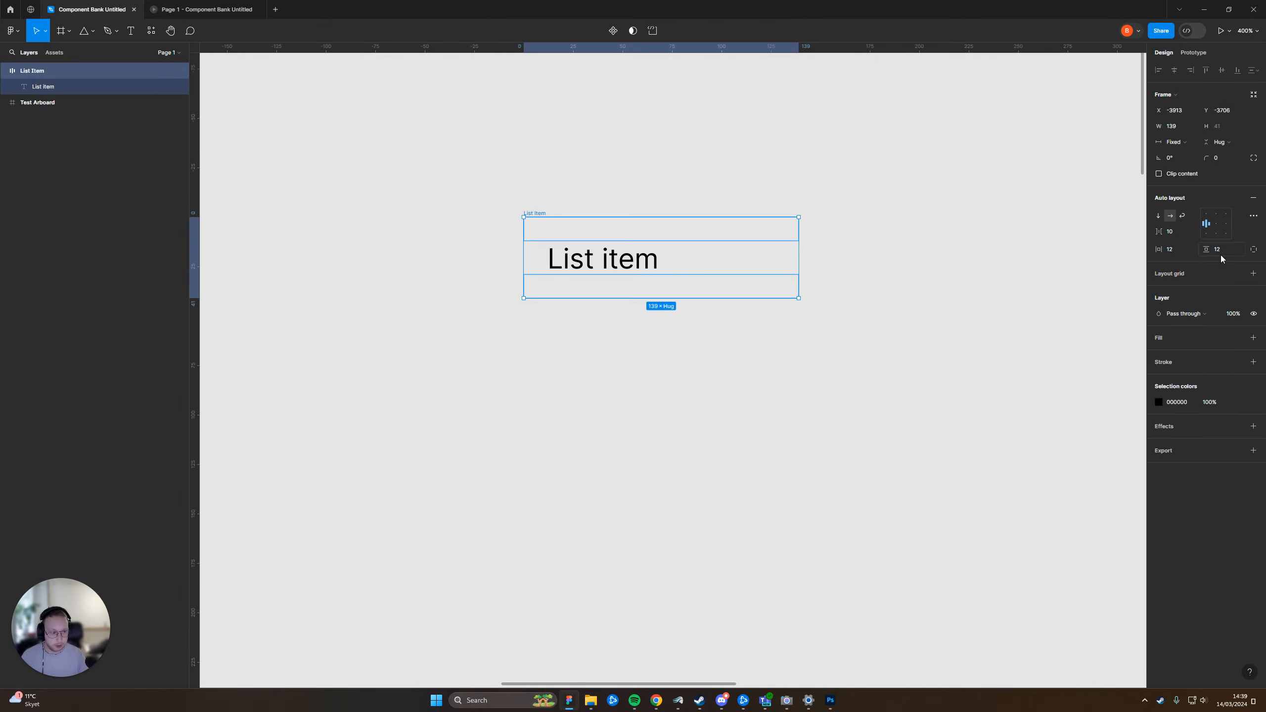
click(1221, 250)
key(Return)
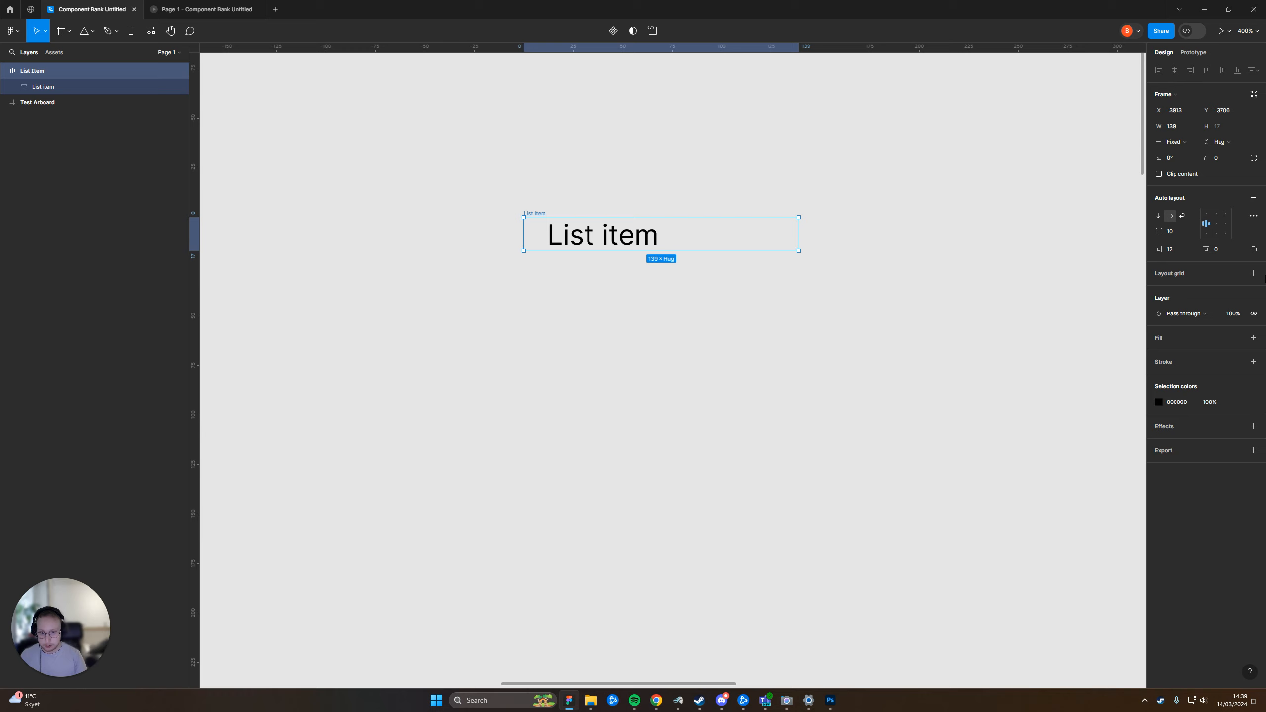
click(586, 237)
key(ctrl+z)
key(ctrl+z)
click(956, 281)
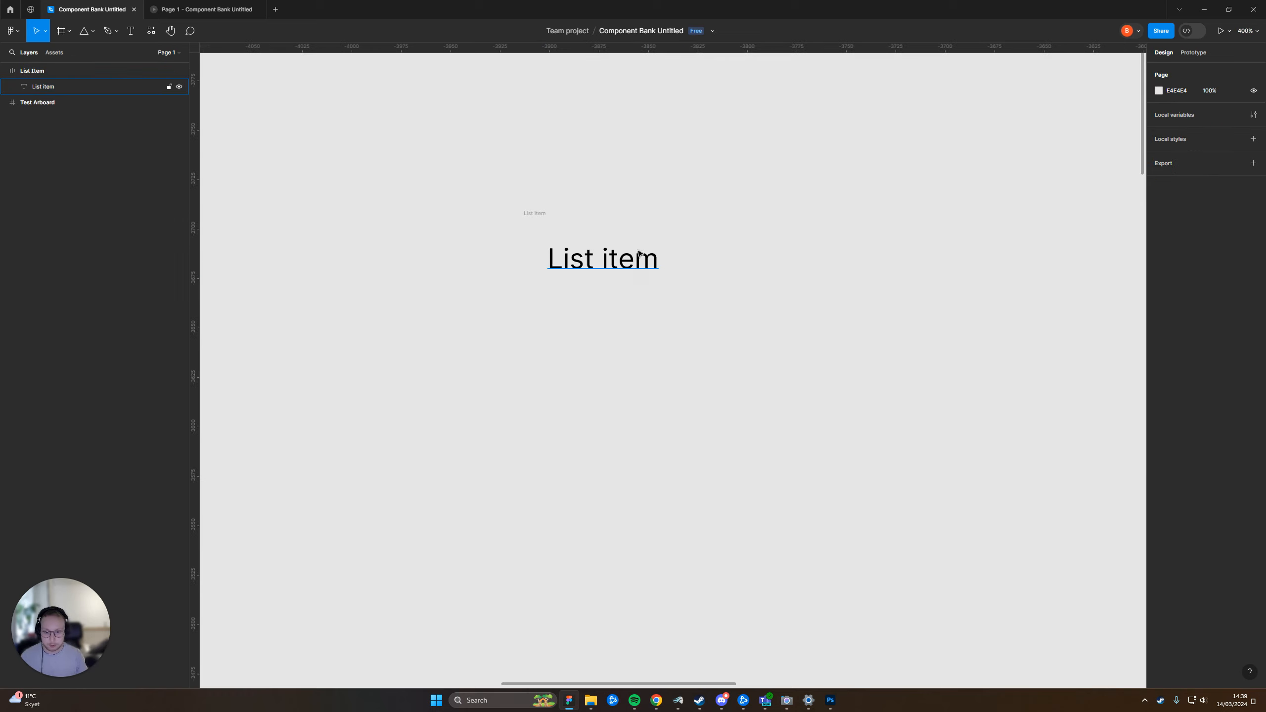
Set the List Item frame's width to 320
click(538, 215)
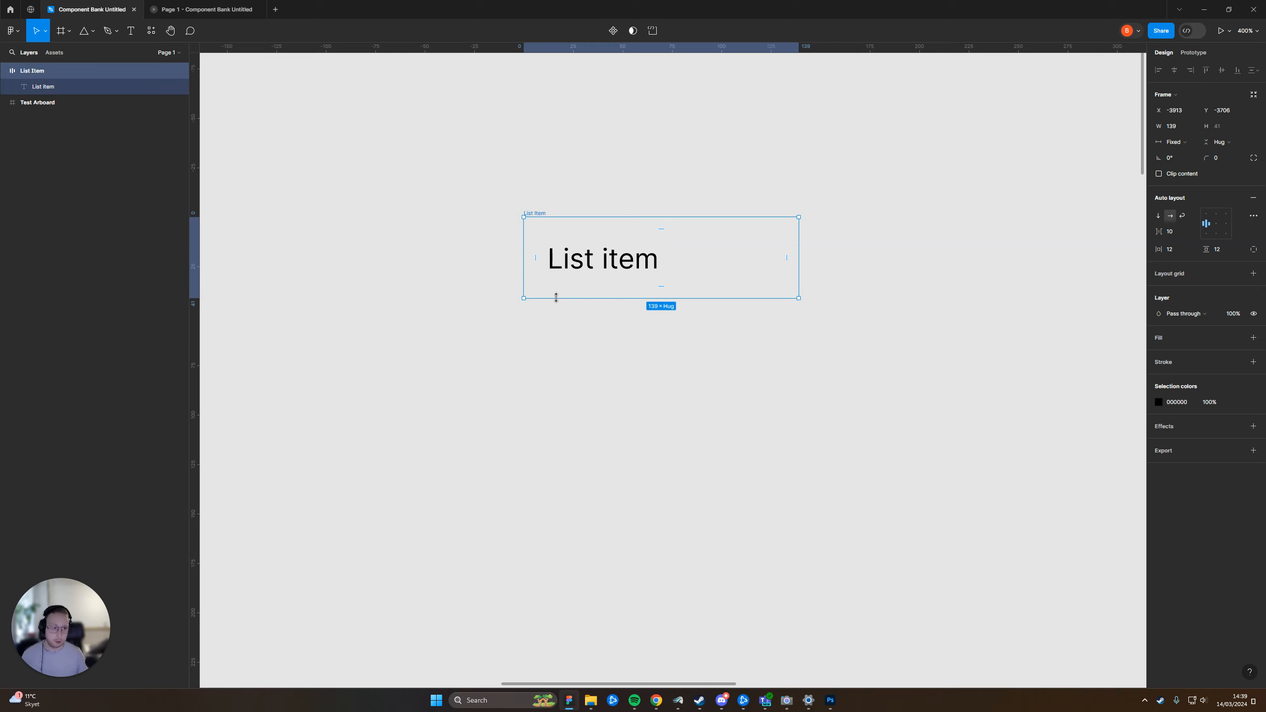
click(577, 373)
scroll(638, 359, down, 3)
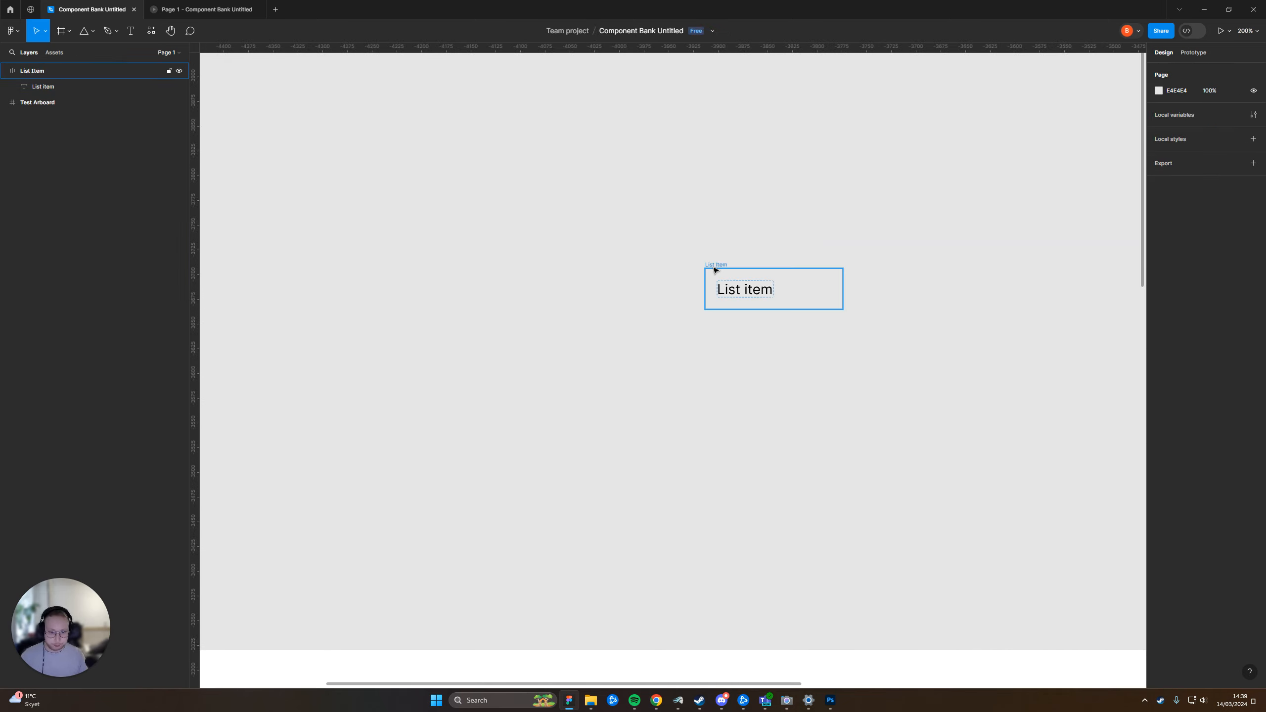
click(715, 270)
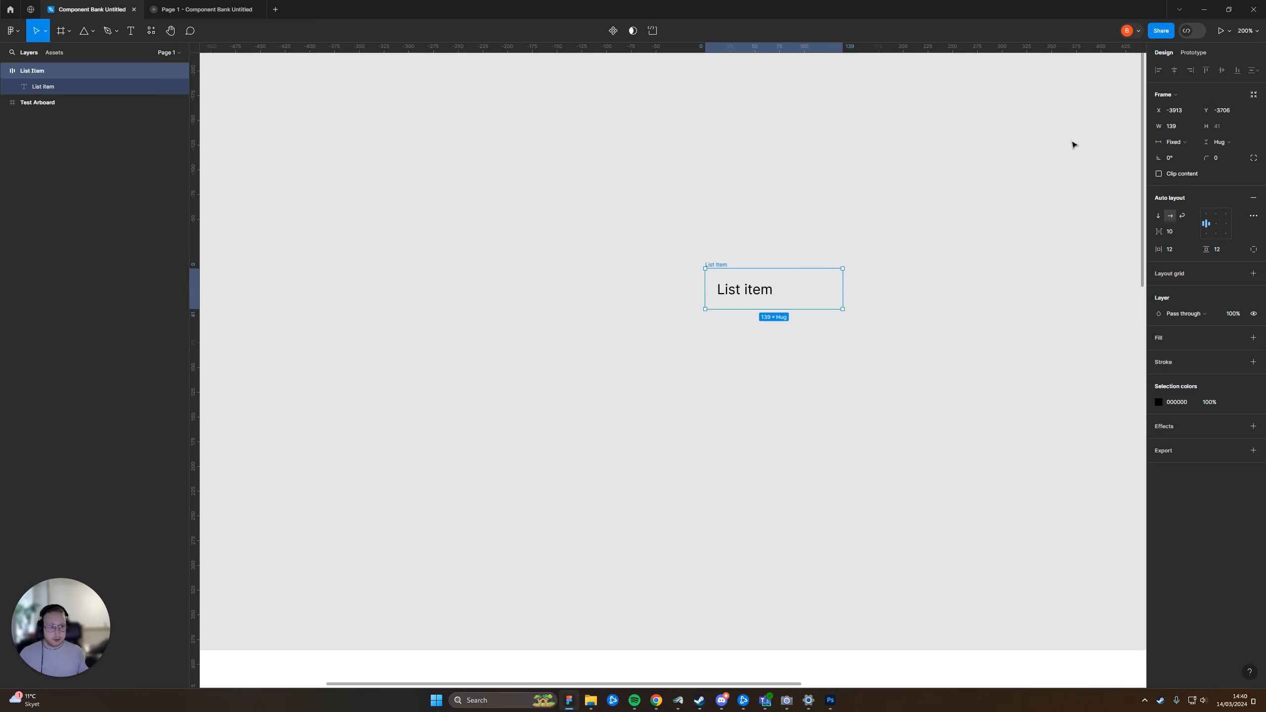
click(1184, 126)
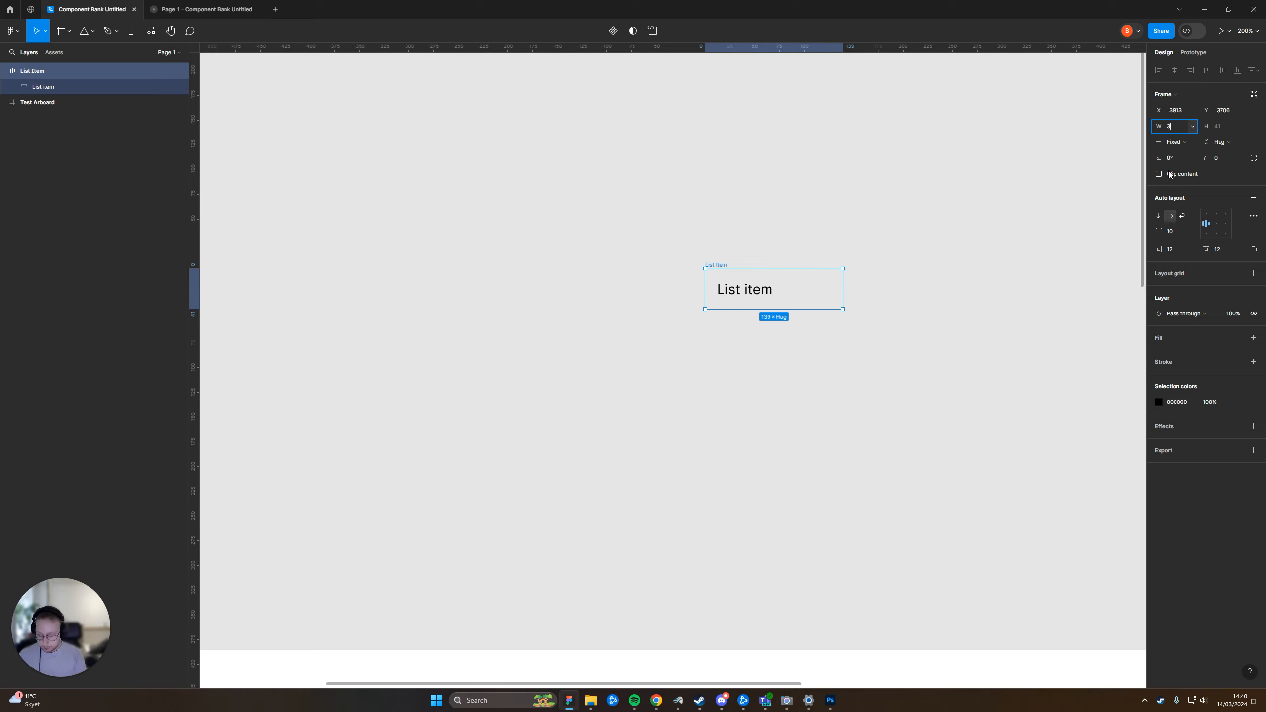
key(Return)
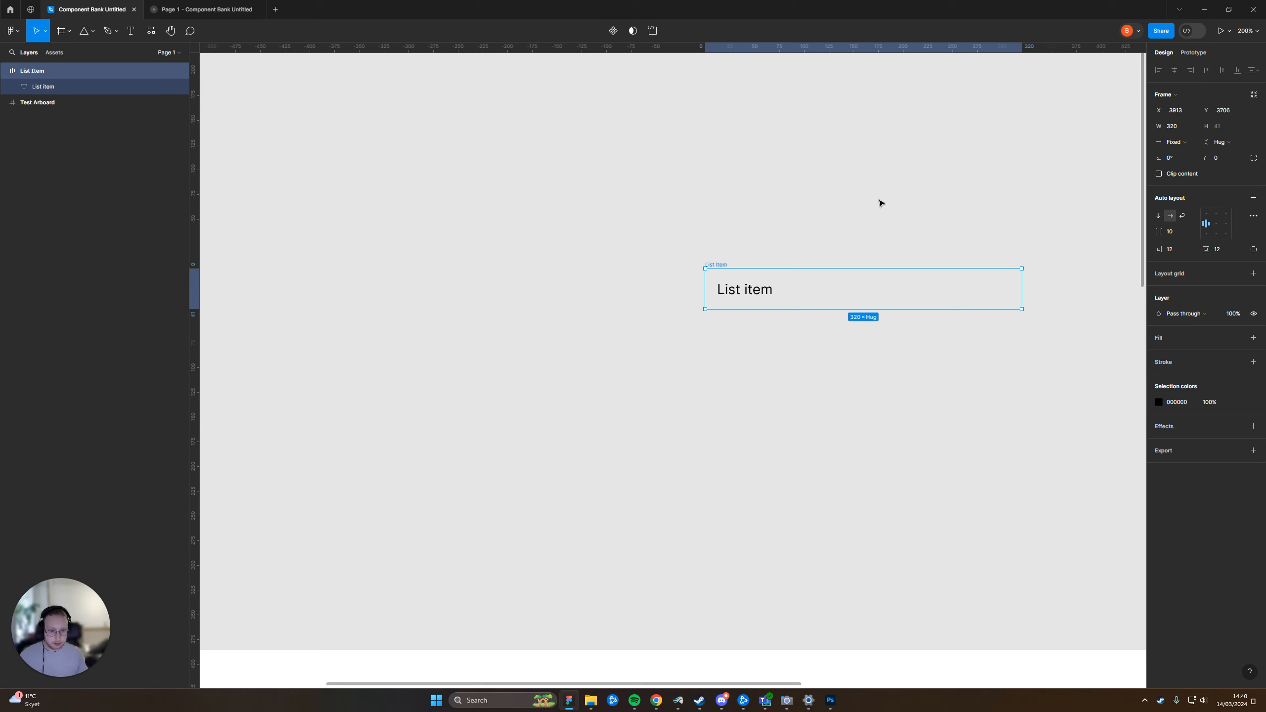
Move the List Item frame down toward the test artboard, to about X -3930, Y -3507
click(879, 203)
drag(879, 202, 712, 167)
click(550, 228)
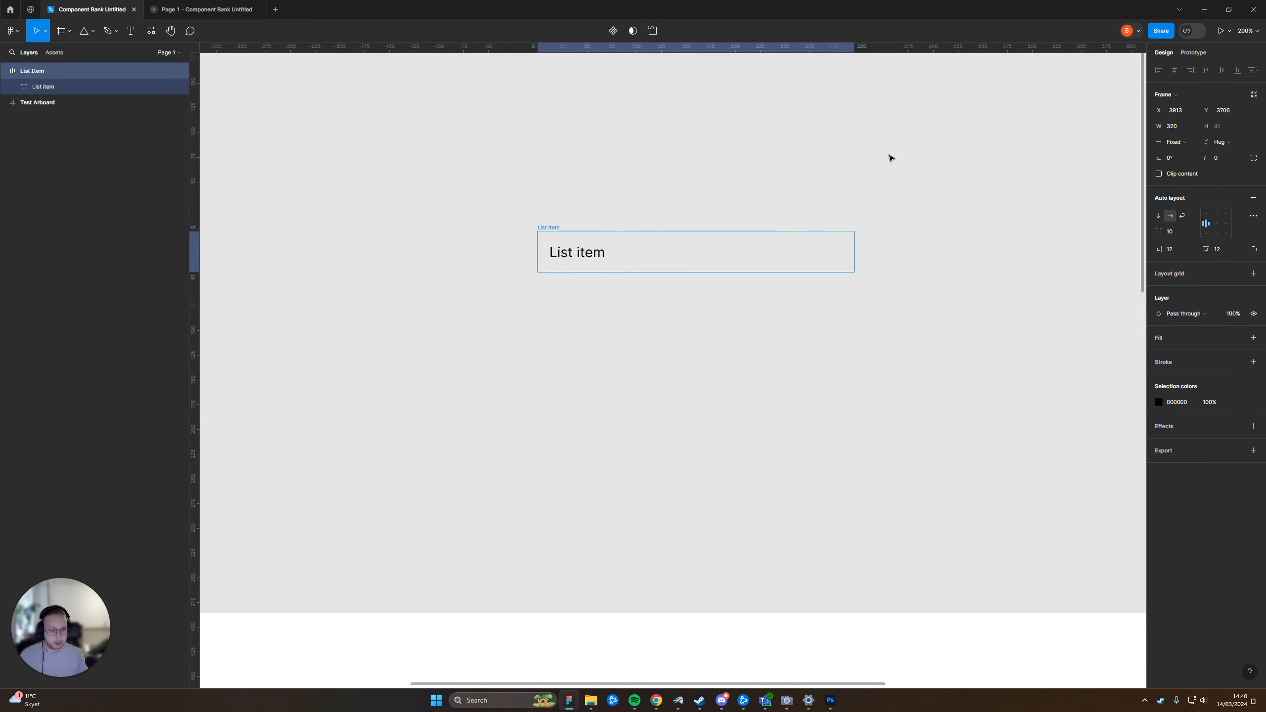
click(579, 254)
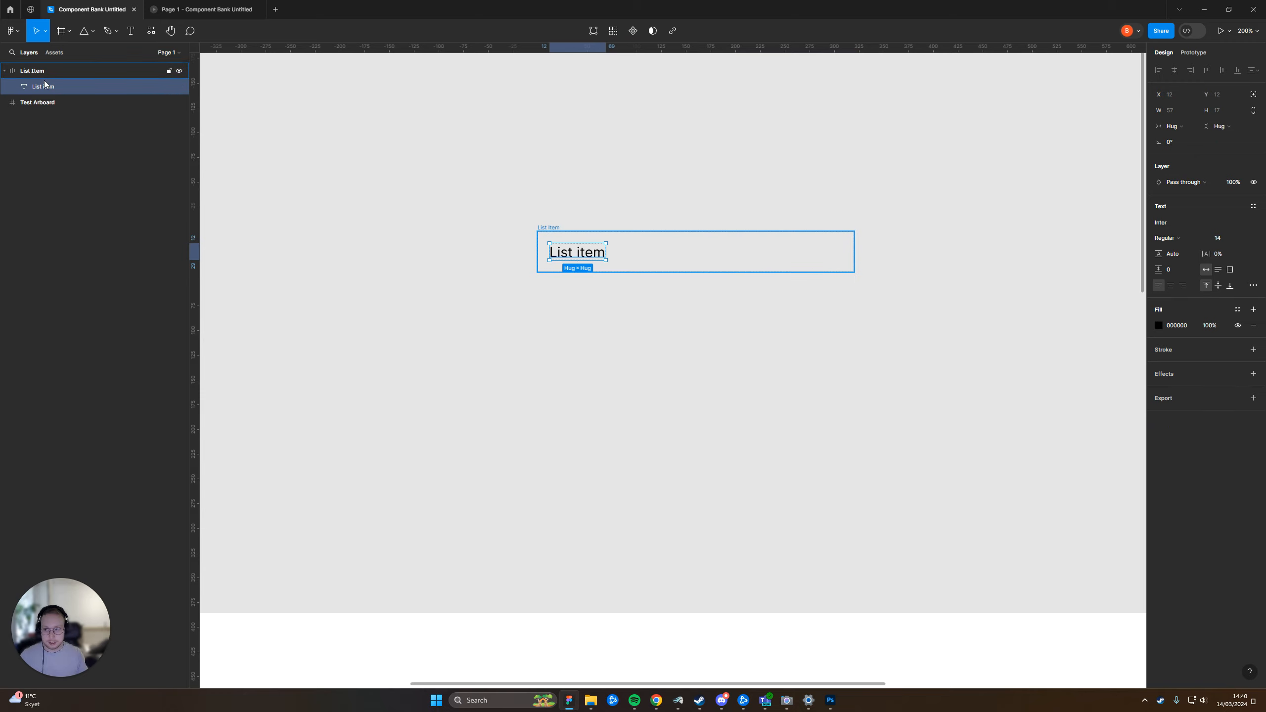
click(630, 215)
drag(545, 227, 524, 426)
drag(616, 353, 703, 111)
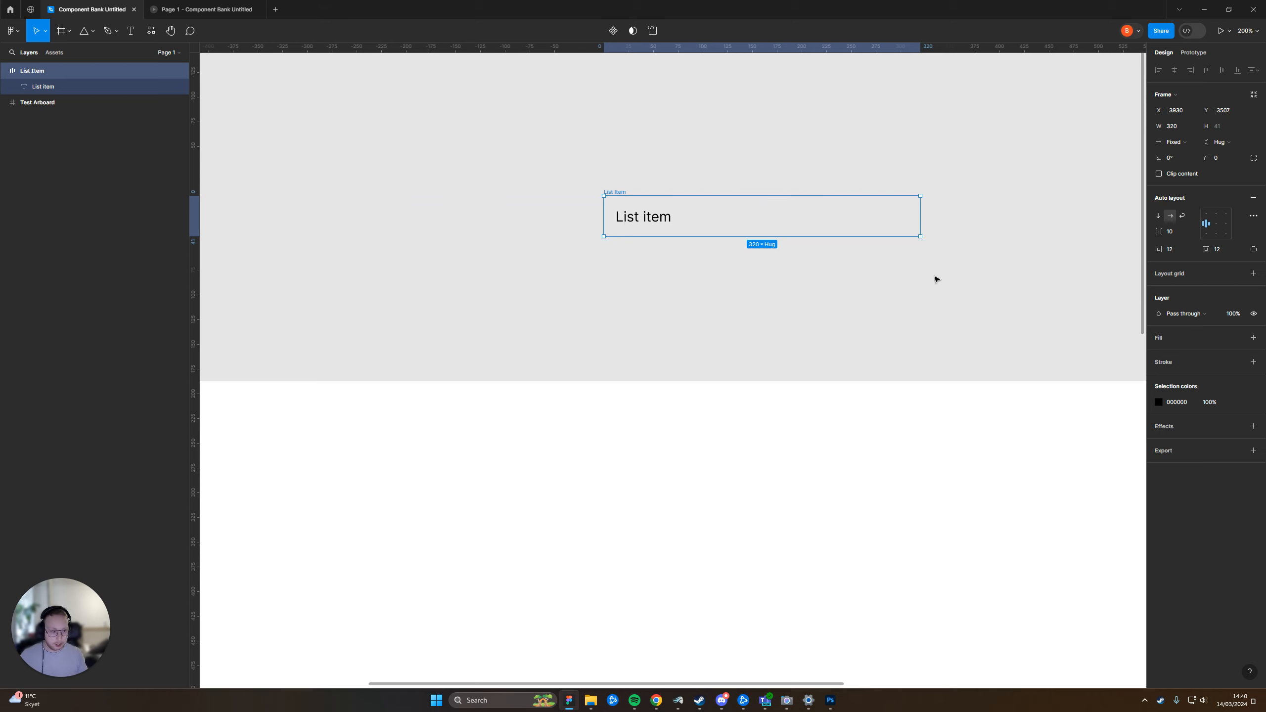
click(659, 128)
drag(659, 128, 741, 190)
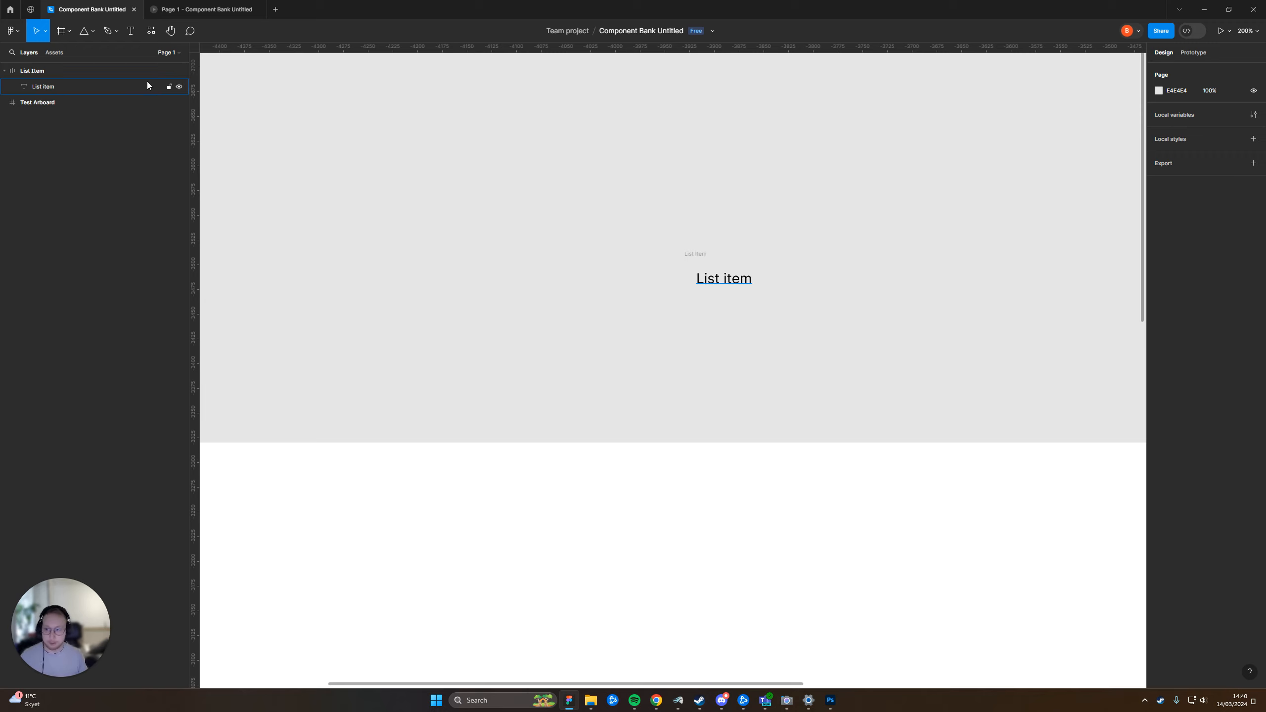
Draw a polygon about 49 × 49 on the empty canvas left of the List Item frame
click(93, 32)
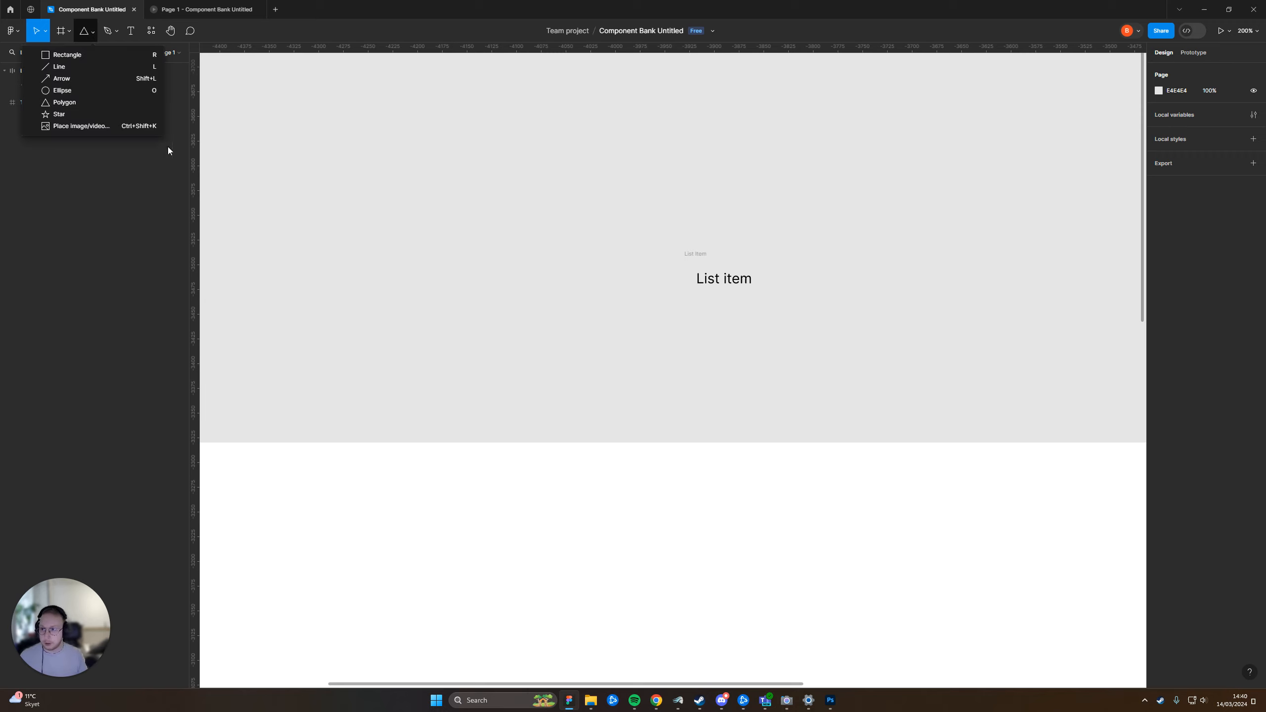
click(118, 102)
drag(465, 228, 497, 278)
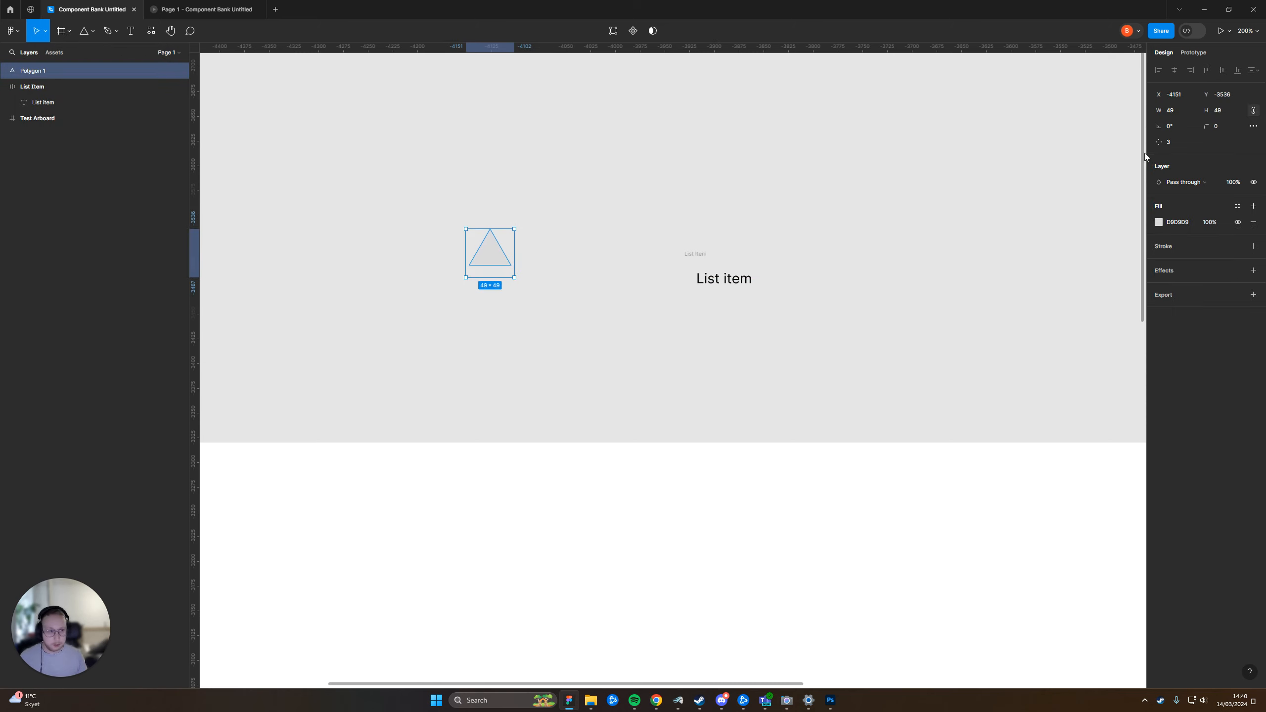
Give the polygon six sides and a black fill (000000)
drag(1157, 141, 1189, 152)
click(1158, 223)
drag(1079, 299, 792, 447)
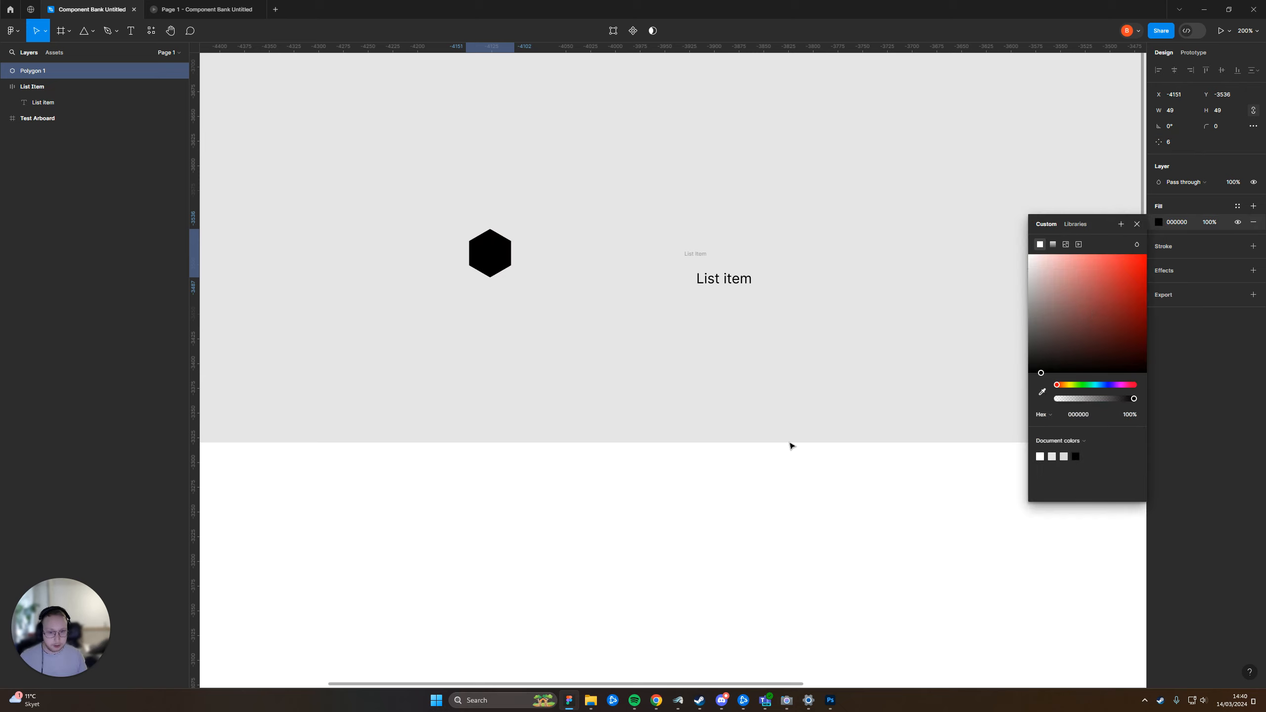
click(511, 339)
Resize the hexagon to 18 × 18 with its proportions locked
drag(509, 337, 630, 342)
click(611, 261)
scroll(554, 290, up, 1)
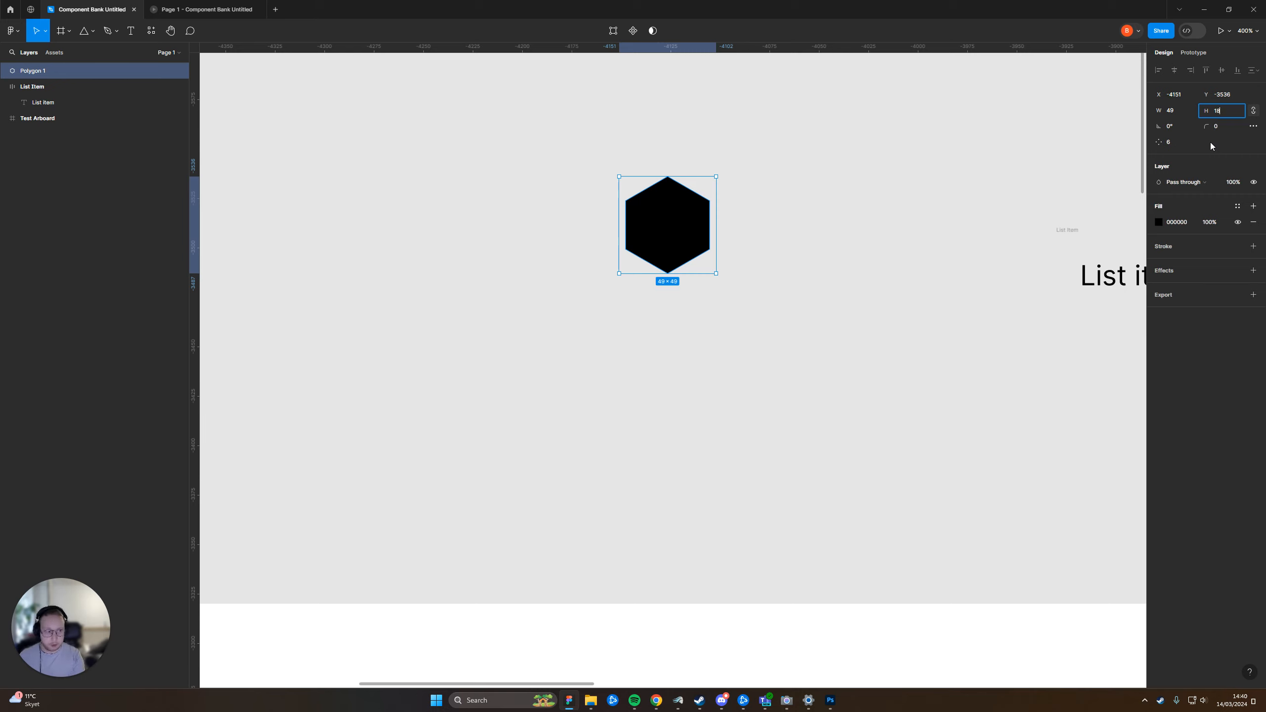
text(18)
key(Return)
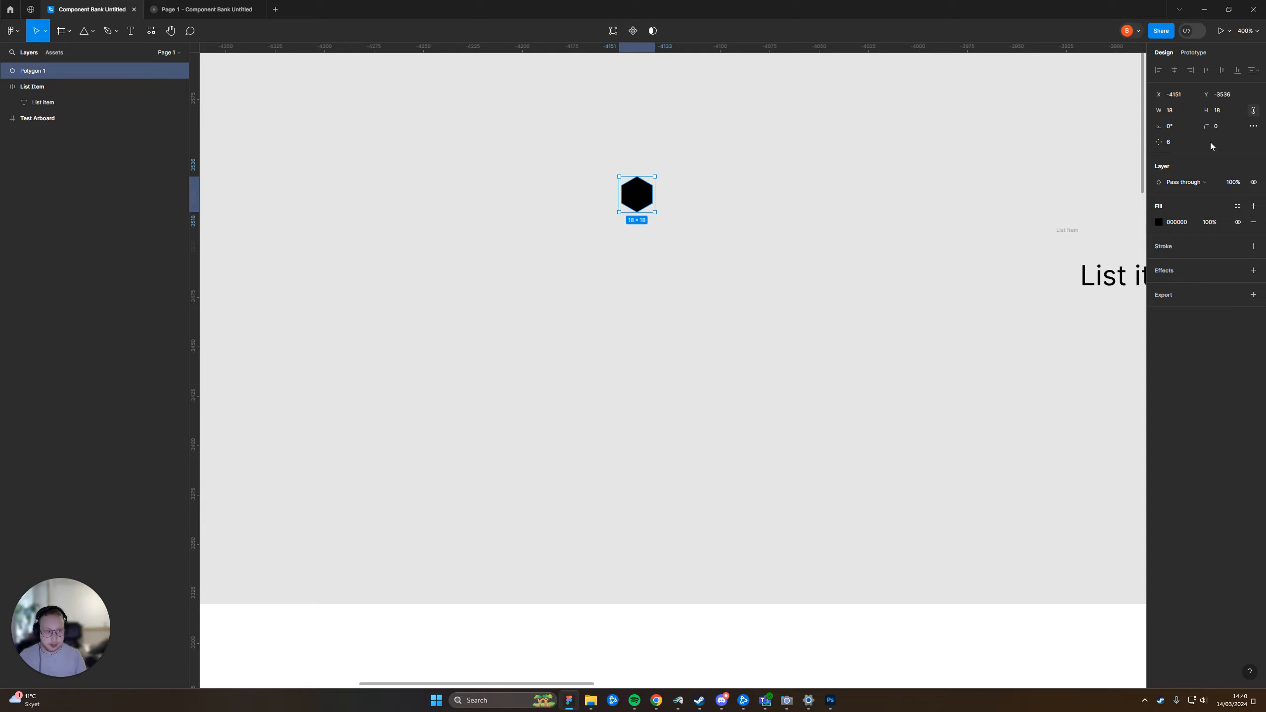
click(706, 192)
Wrap the black hexagon in its own auto layout frame
scroll(688, 205, right, 3)
click(995, 270)
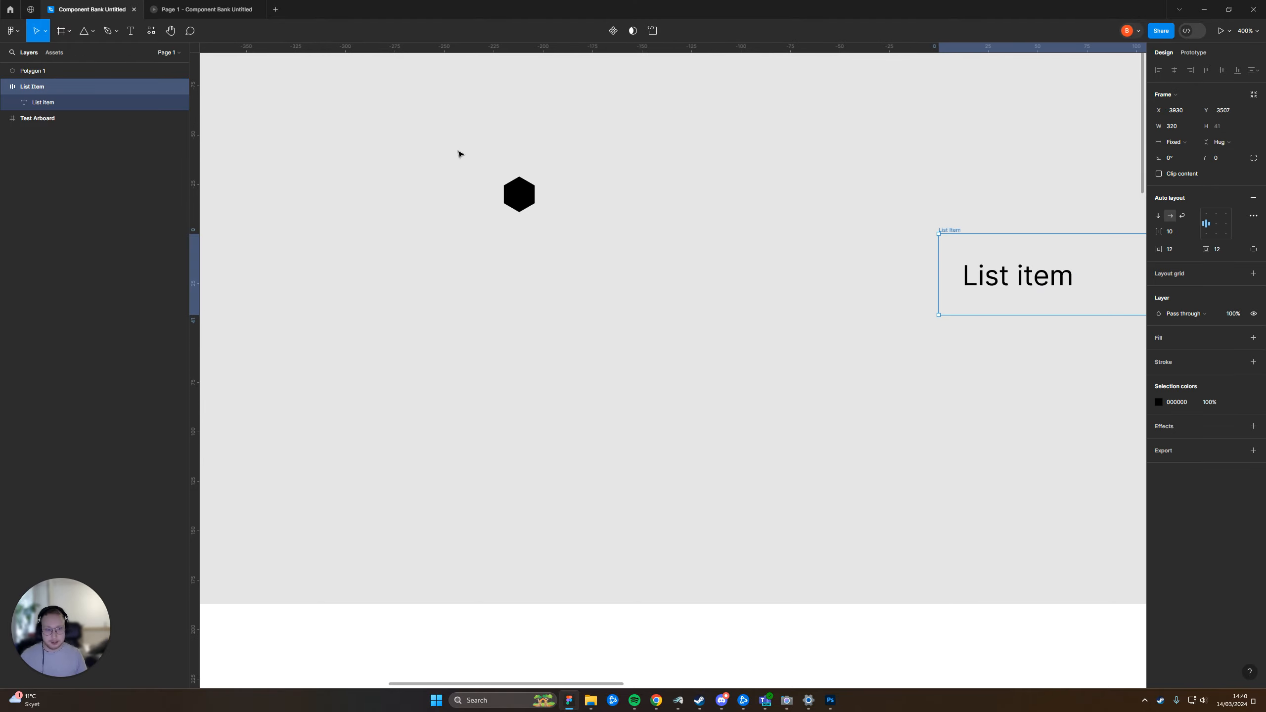
click(444, 134)
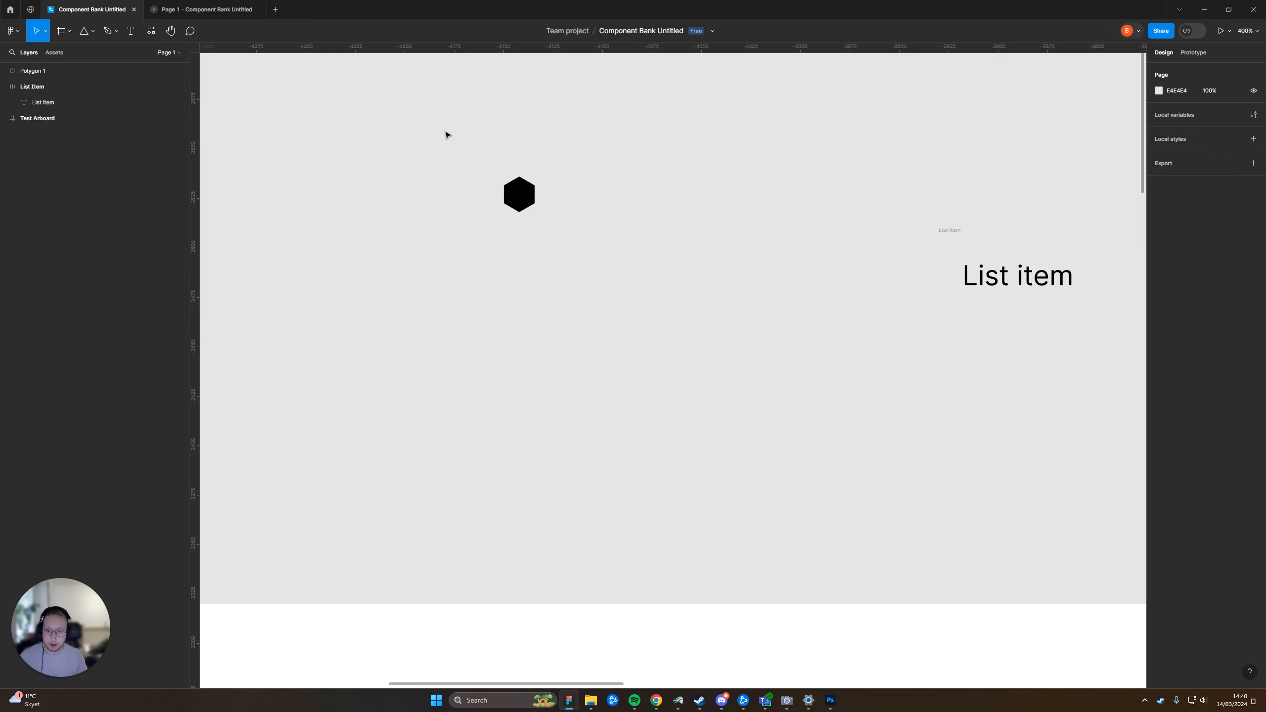
click(518, 194)
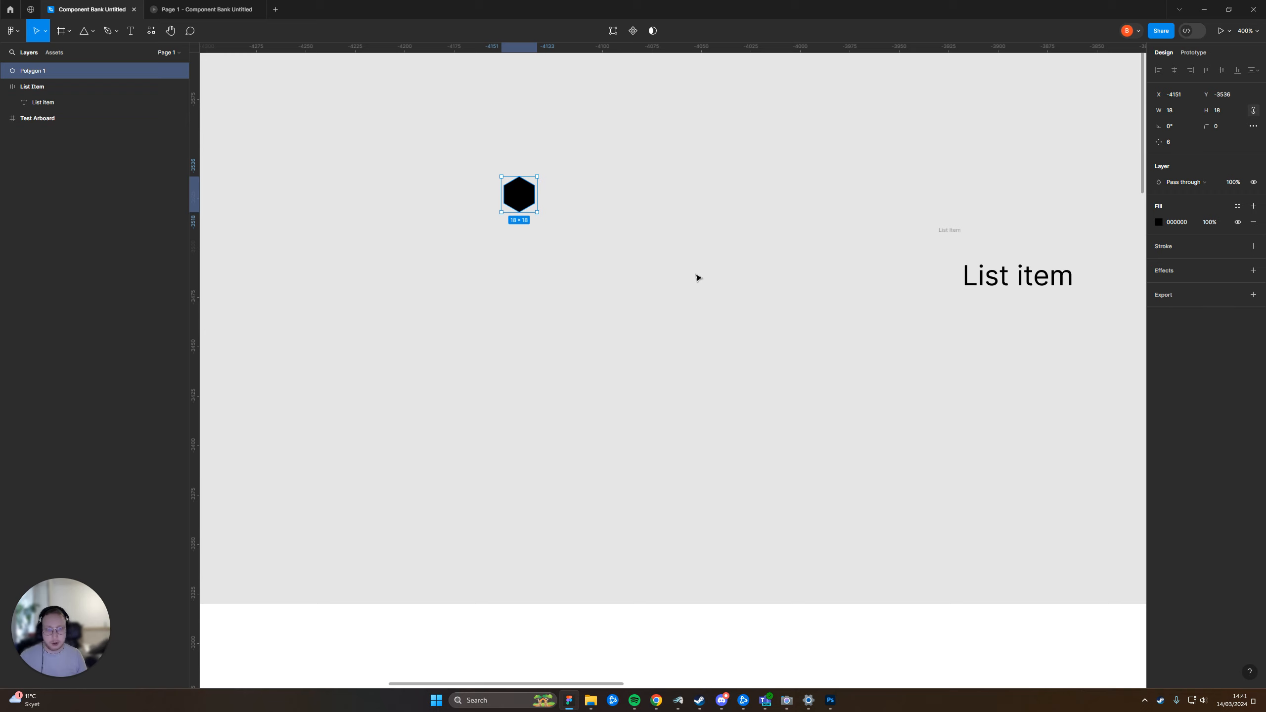
key(shift+a)
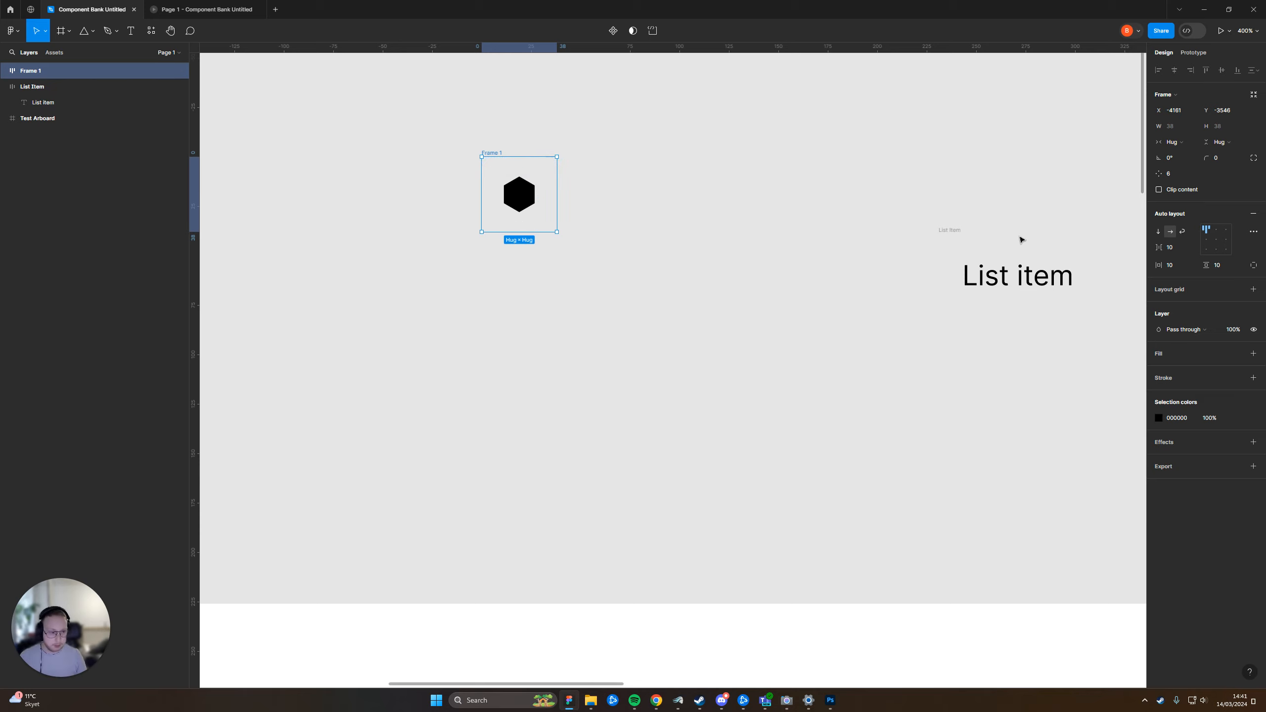
Set the hexagon frame's horizontal and vertical padding to 2 and move the frame closer to the List Item frame
text(2)
click(1227, 267)
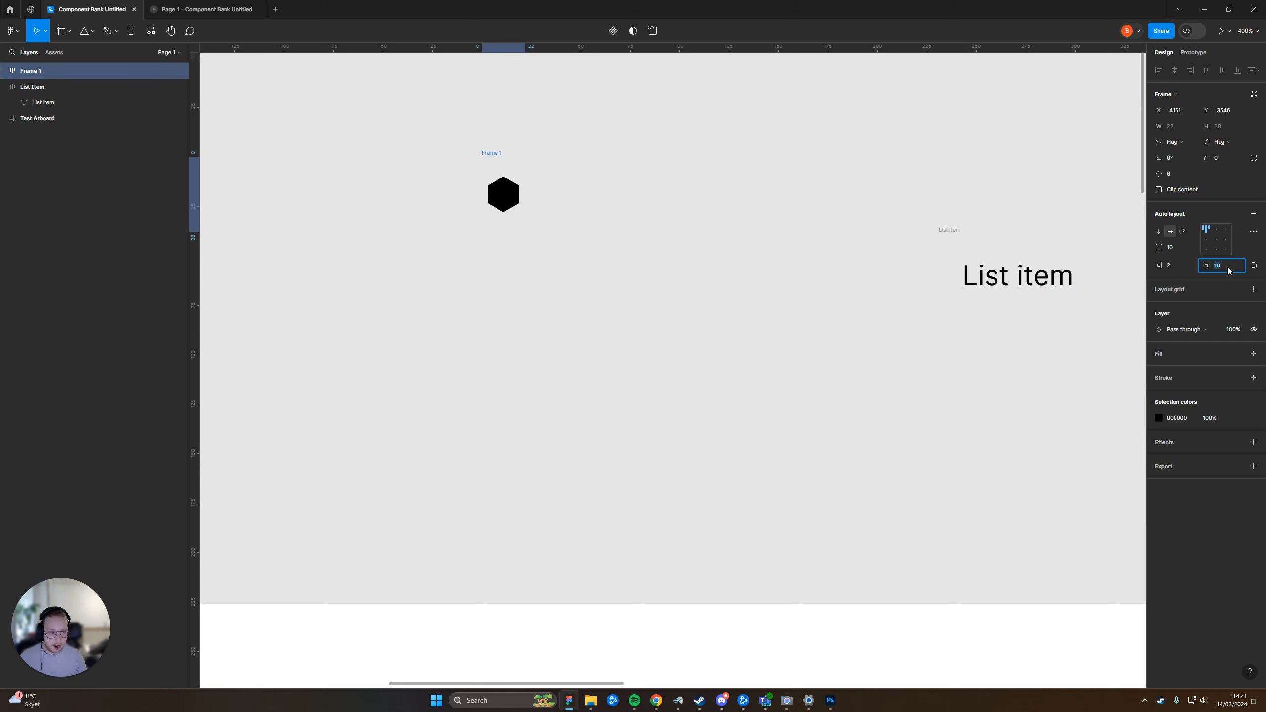
text(2)
click(647, 233)
scroll(481, 168, up, 3)
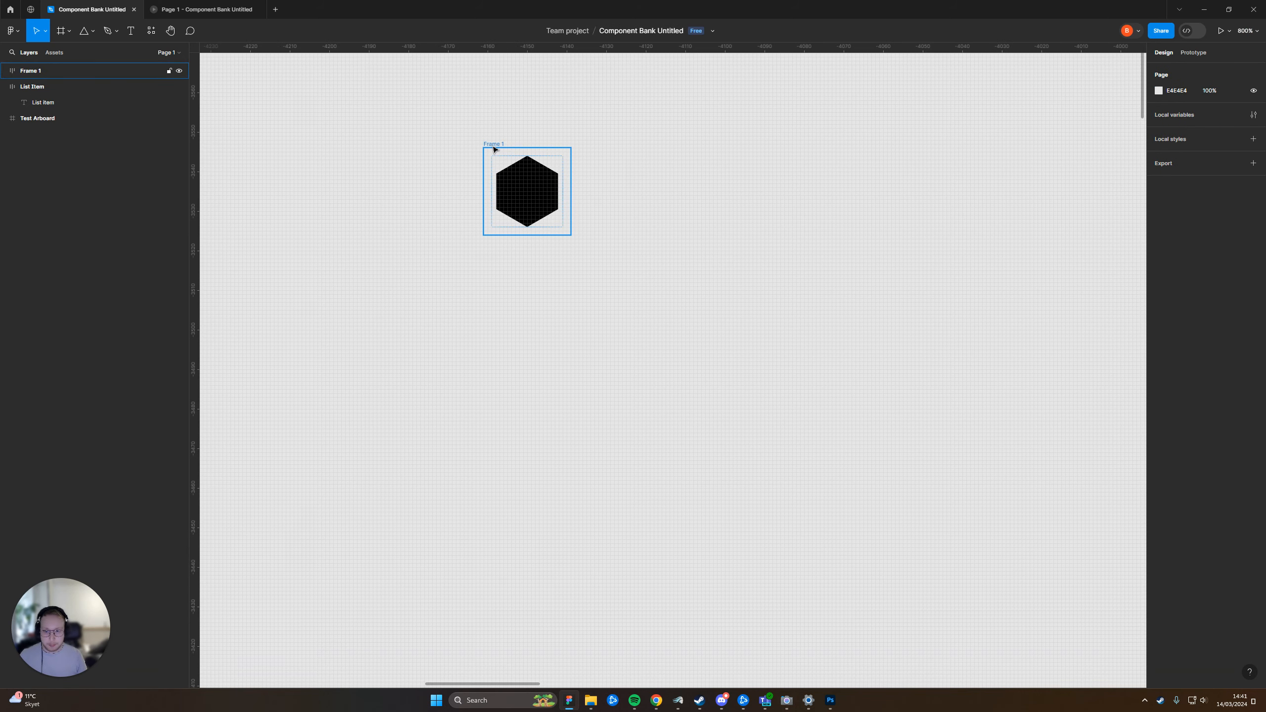
drag(494, 149, 535, 183)
click(792, 331)
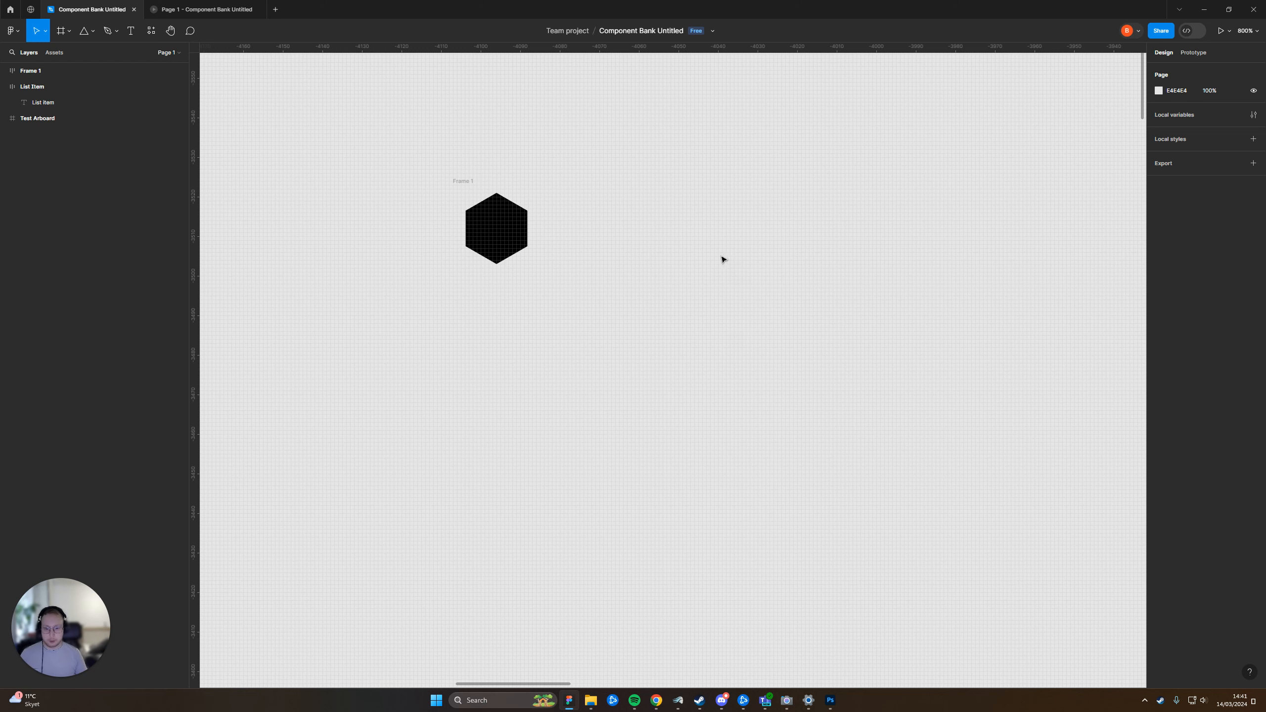
Draw a narrow upright rectangle about 1 × 8 right of the hexagon and fill it with red FF0000
key(r)
scroll(657, 234, up, 3)
drag(634, 229, 645, 294)
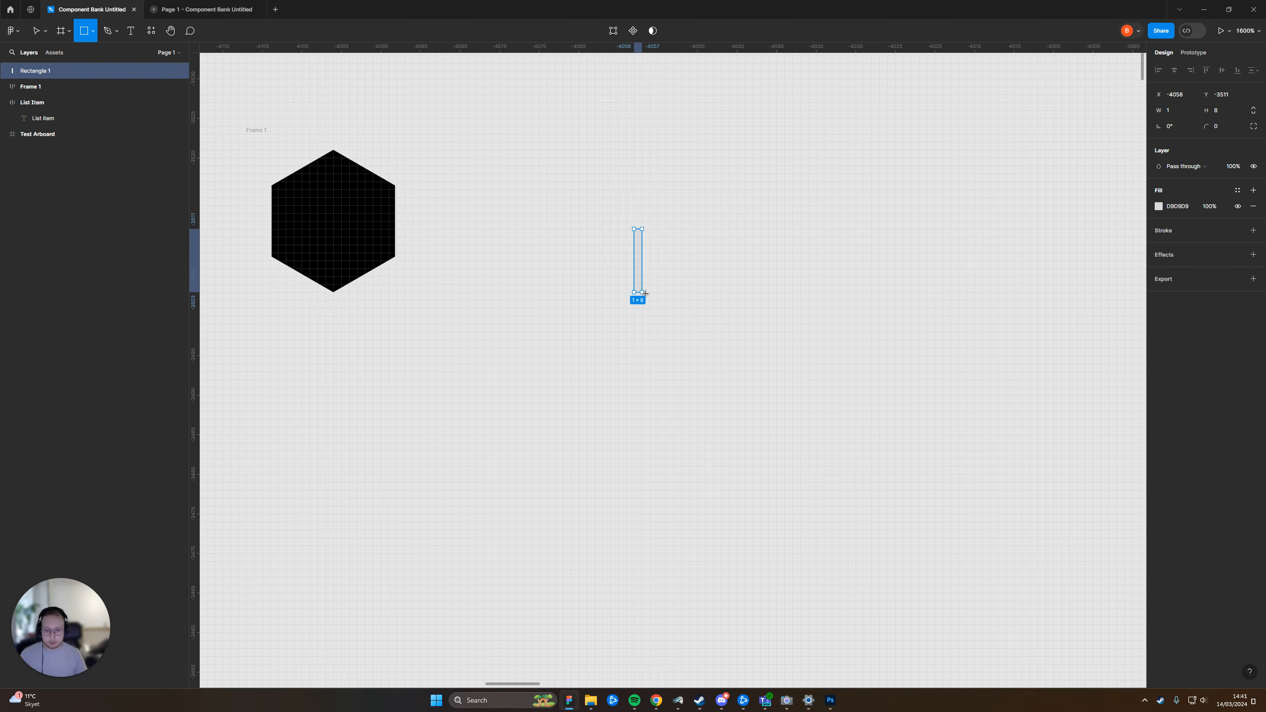
click(681, 273)
click(639, 275)
click(1158, 206)
click(1144, 240)
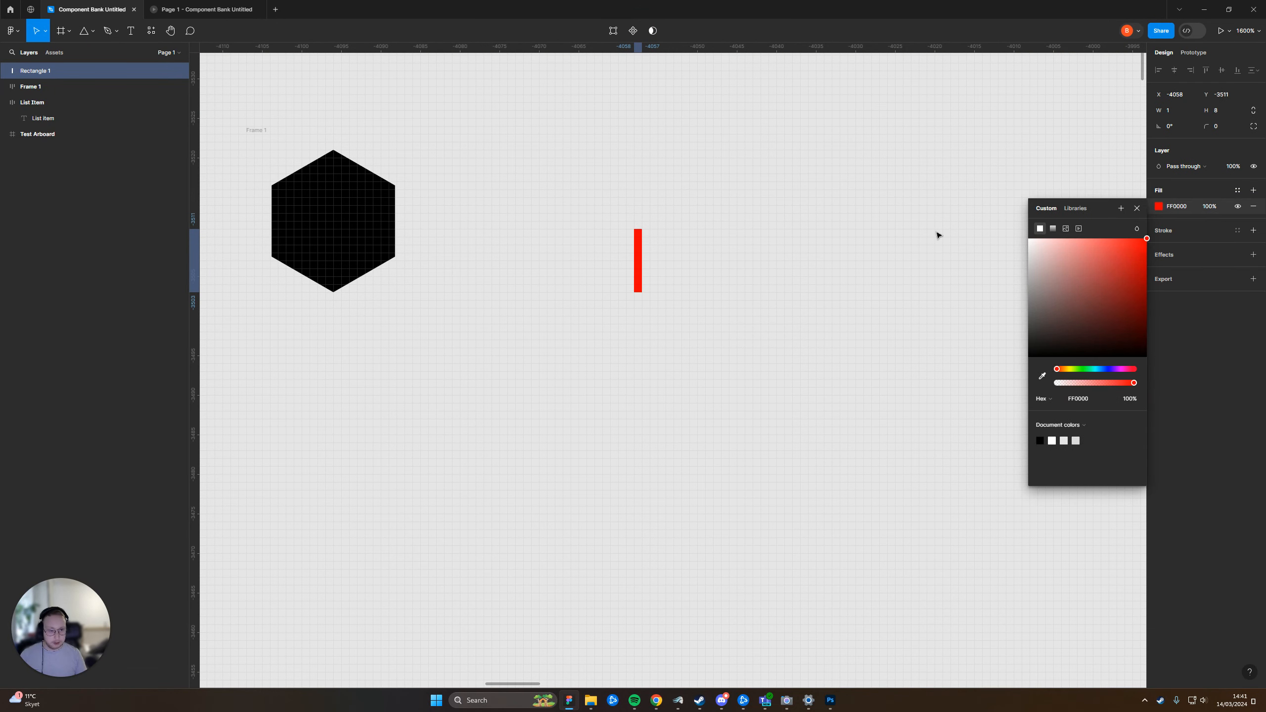
click(937, 235)
Place three copies of the red rectangle directly beside it to form a block of four
alt+drag(638, 275, 650, 275)
click(726, 246)
drag(566, 192, 660, 273)
click(723, 251)
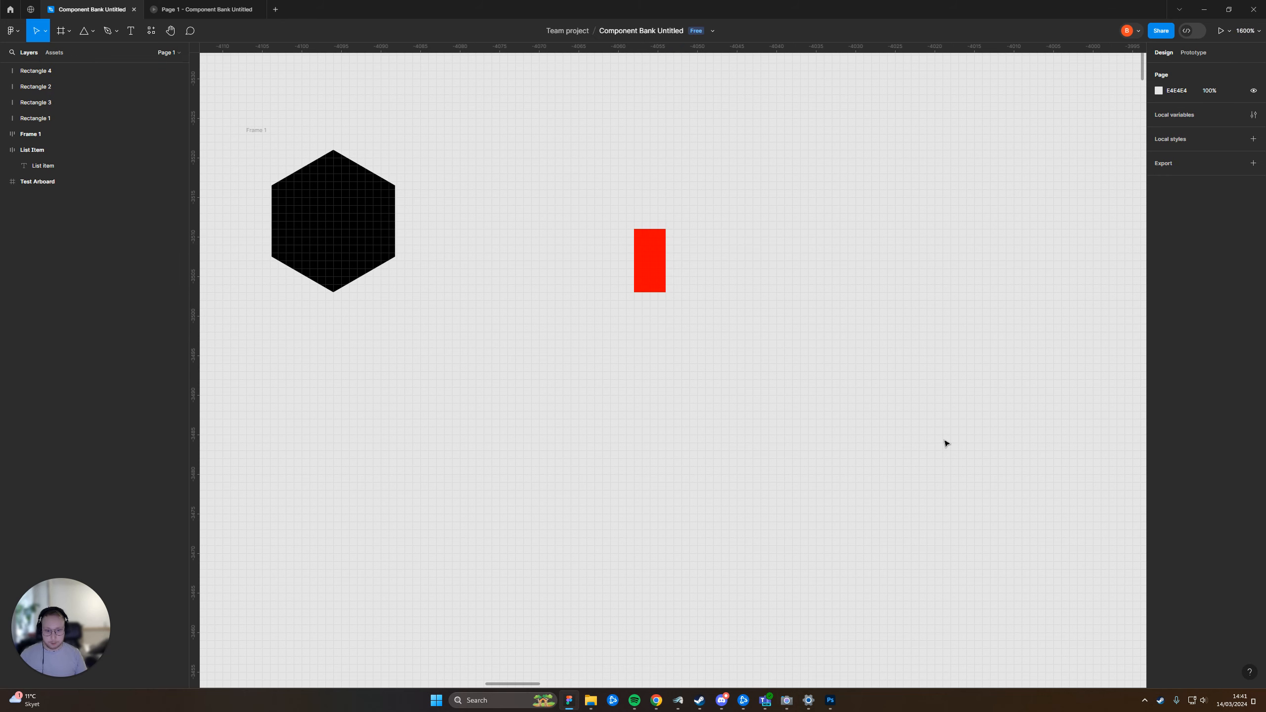
Delete the third and fourth rectangles of the red block
scroll(737, 438, down, 2)
click(643, 189)
shift+click(636, 189)
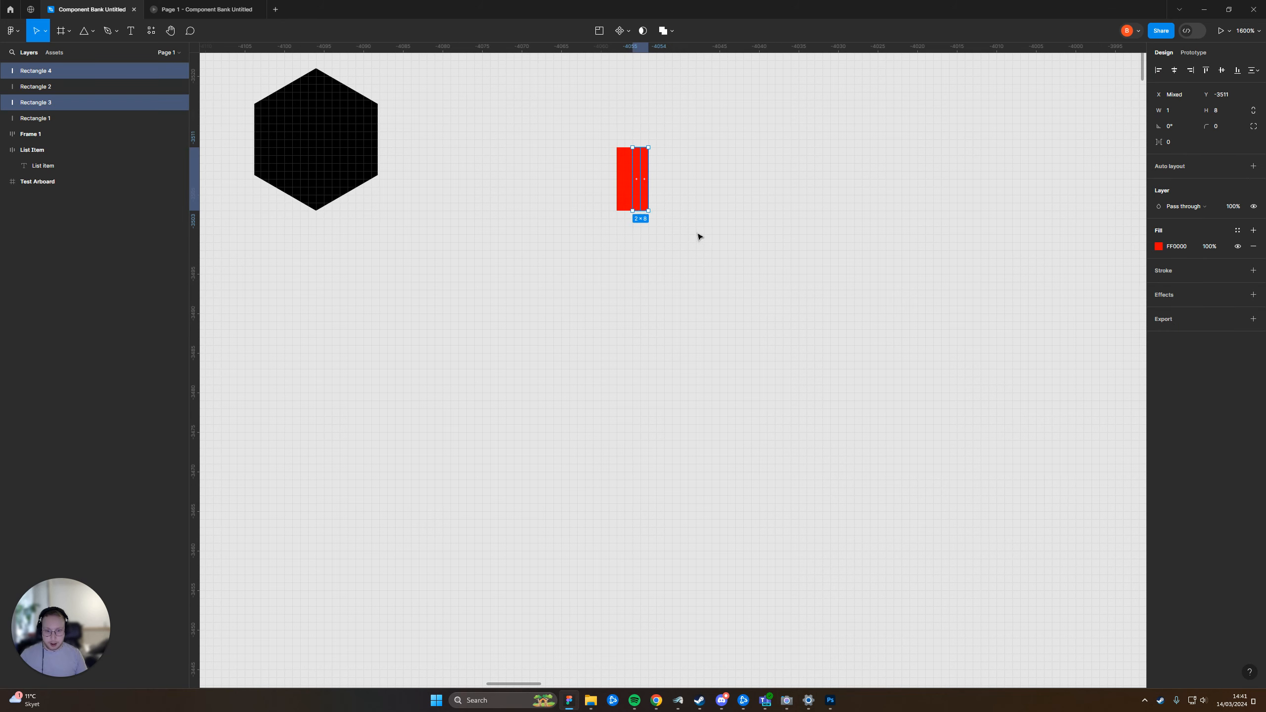
key(Delete)
Place a copy of the red bar about 3 wide below, and replace the upper two bars with one about 2 wide
alt+drag(620, 179, 641, 281)
click(749, 238)
click(630, 190)
key(Delete)
click(623, 190)
drag(625, 188, 633, 188)
click(692, 254)
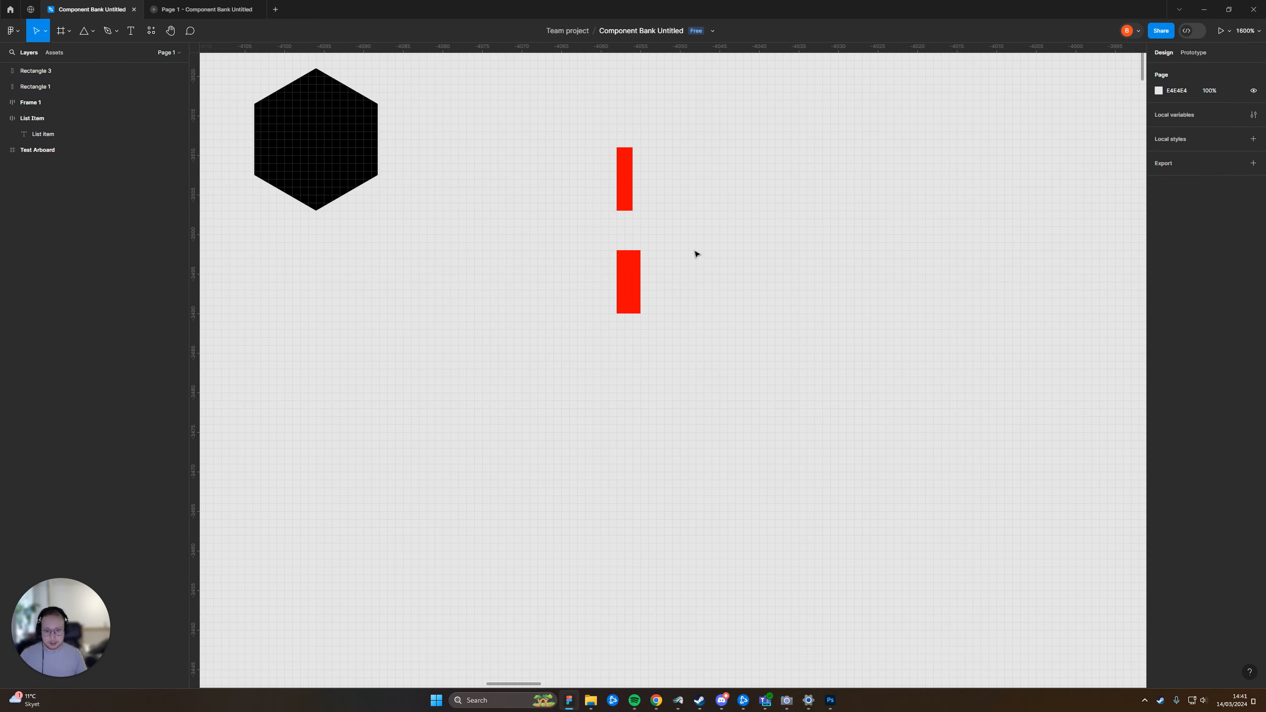
Place a double-width copy beneath each of the two red bars, about 6 × 8 and about 4 × 8
click(630, 299)
alt+drag(631, 299, 665, 369)
click(771, 332)
click(625, 184)
drag(625, 184, 647, 168)
click(777, 133)
scroll(755, 433, up, 3)
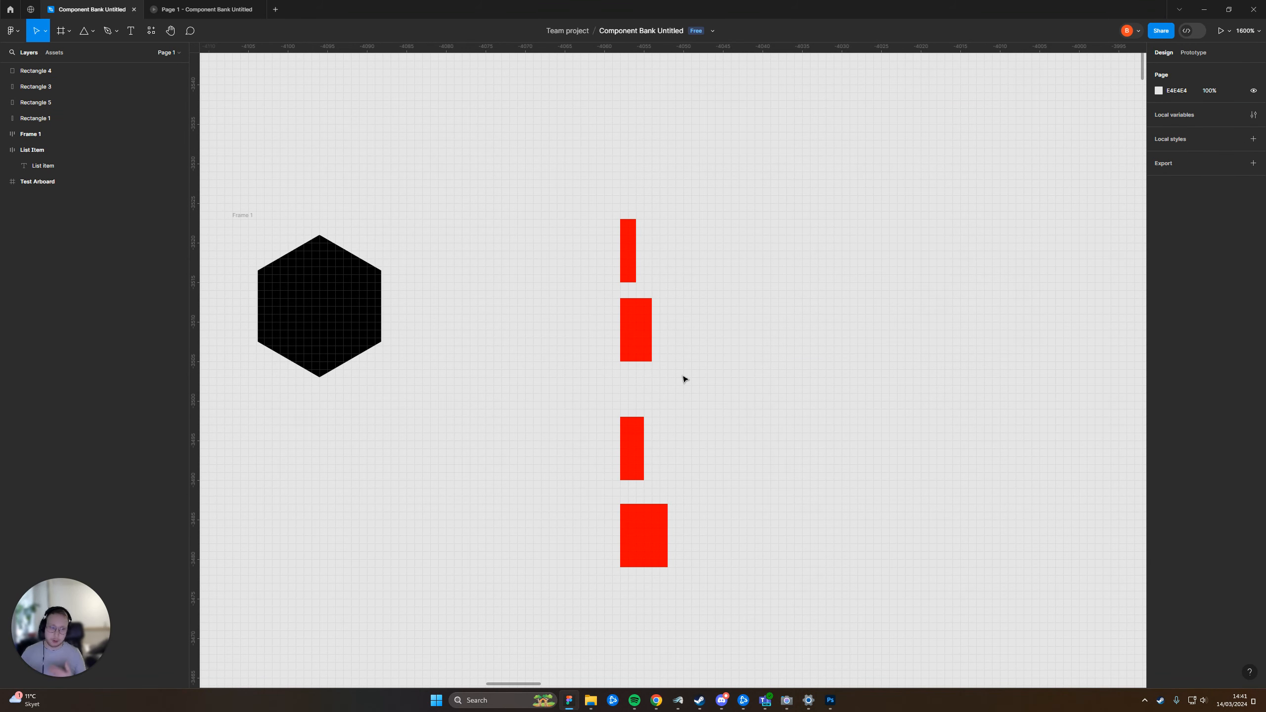
Delete all four red rectangles beside the hexagon
drag(539, 212, 756, 551)
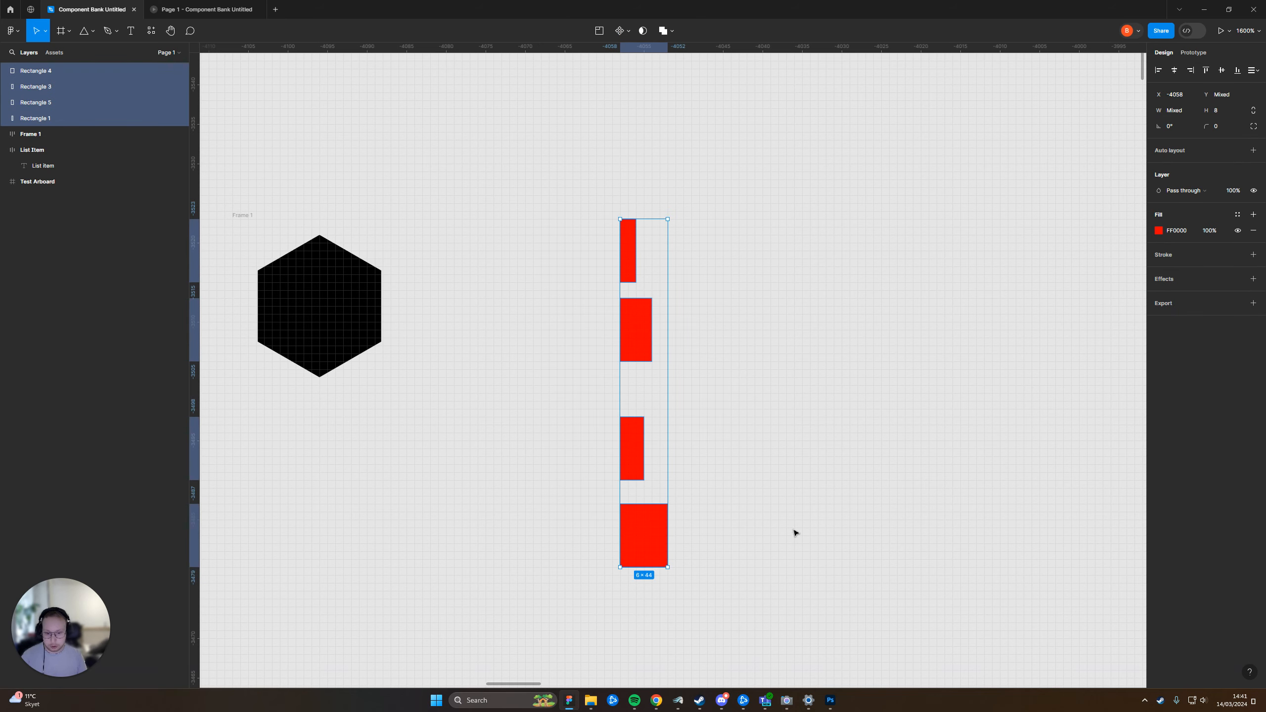
key(Delete)
click(703, 373)
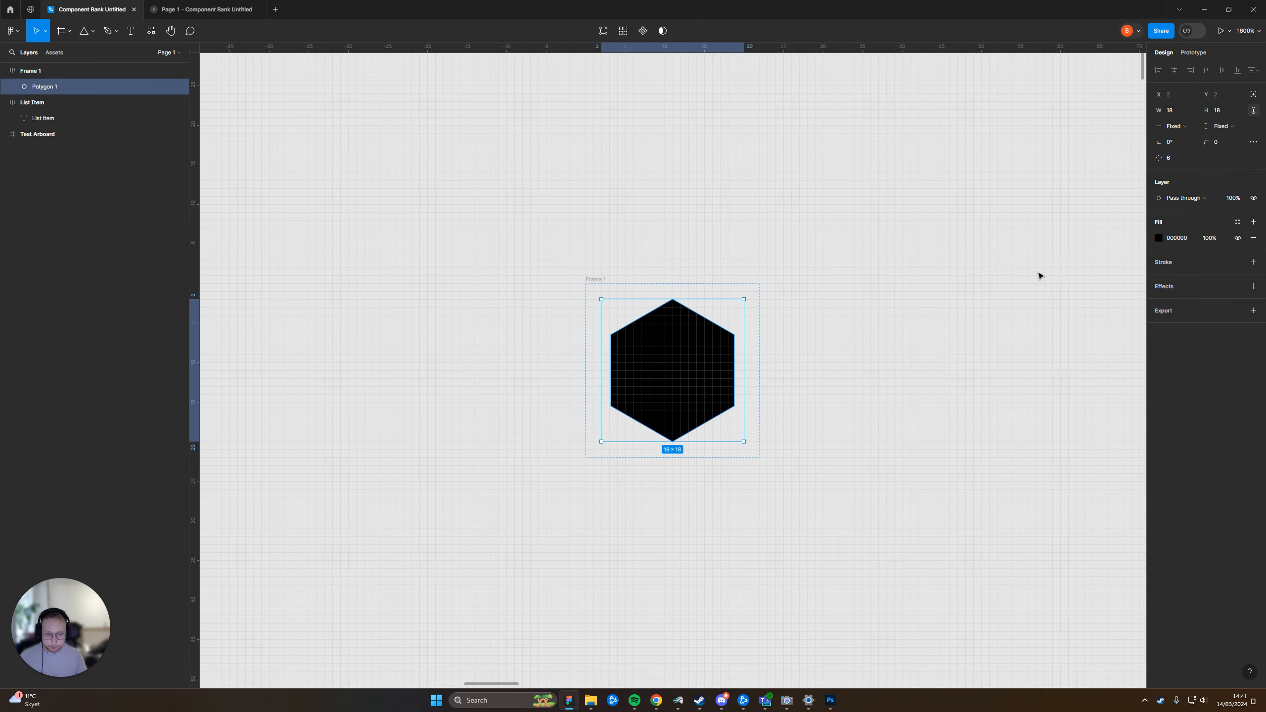
click(899, 288)
scroll(858, 423, down, 2)
drag(969, 532, 508, 320)
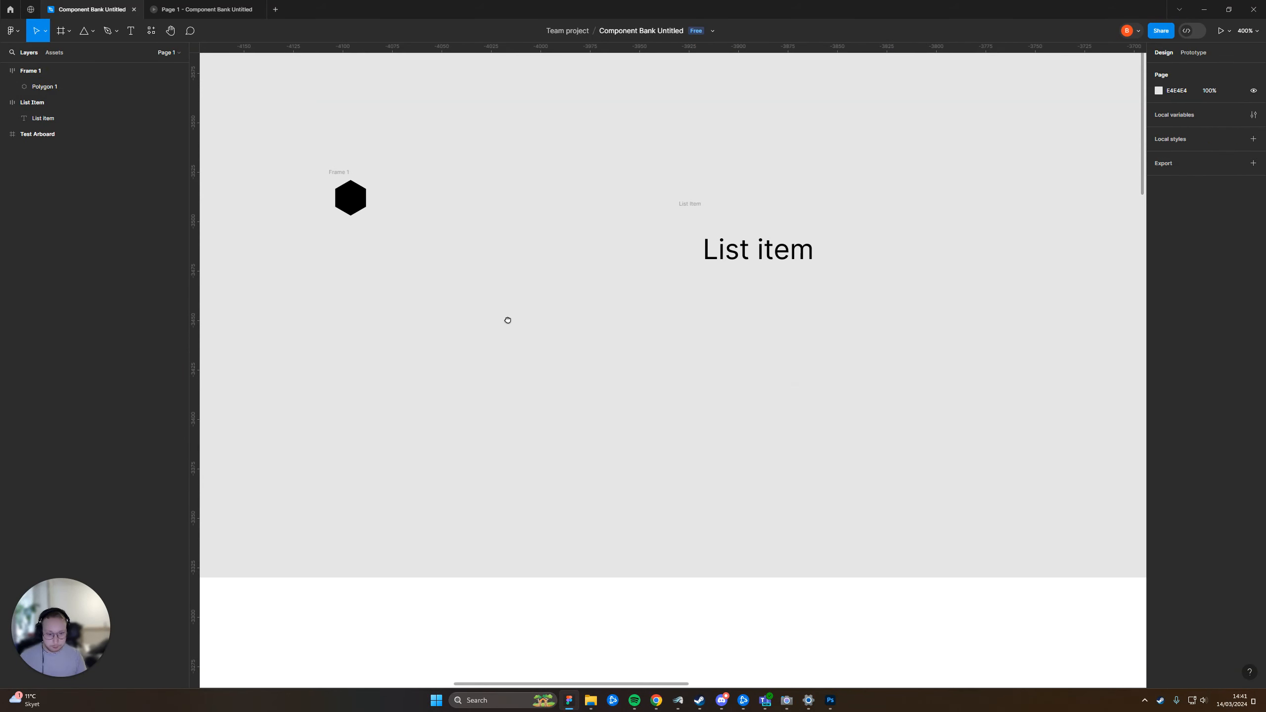
Move the hexagon's frame slightly closer to the list item and rename it Base Icon
click(344, 180)
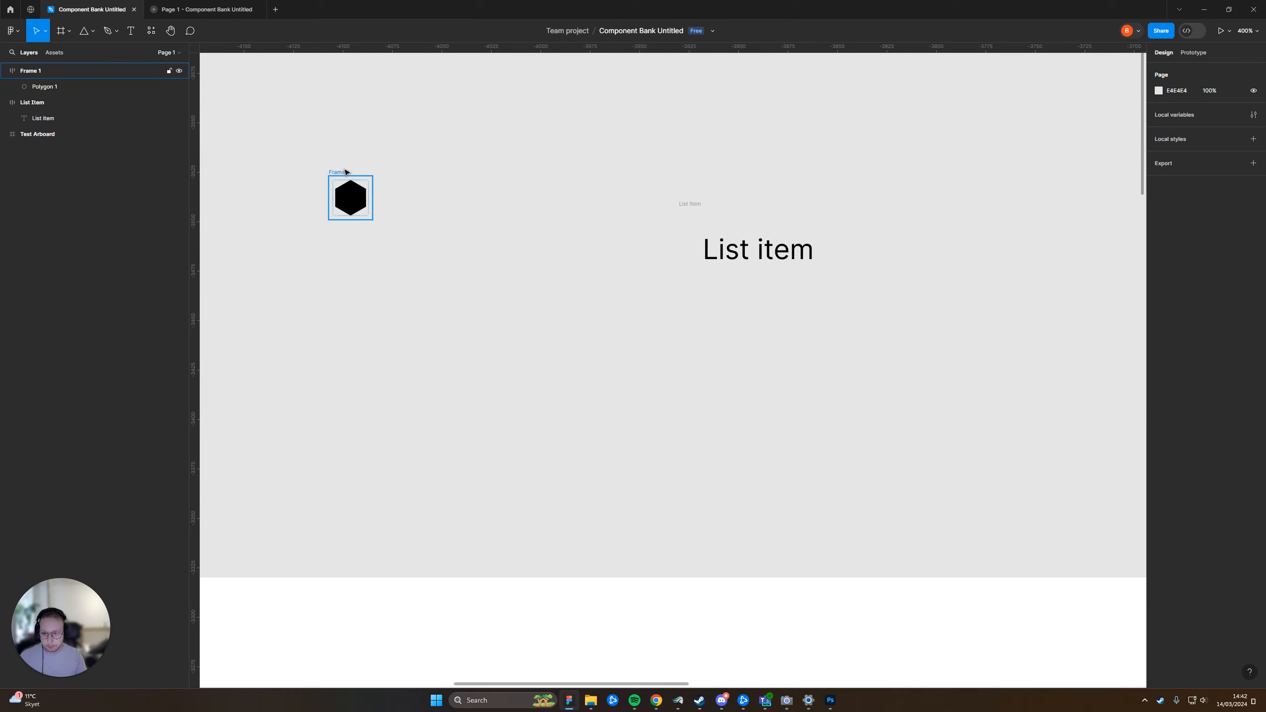
drag(344, 185, 406, 233)
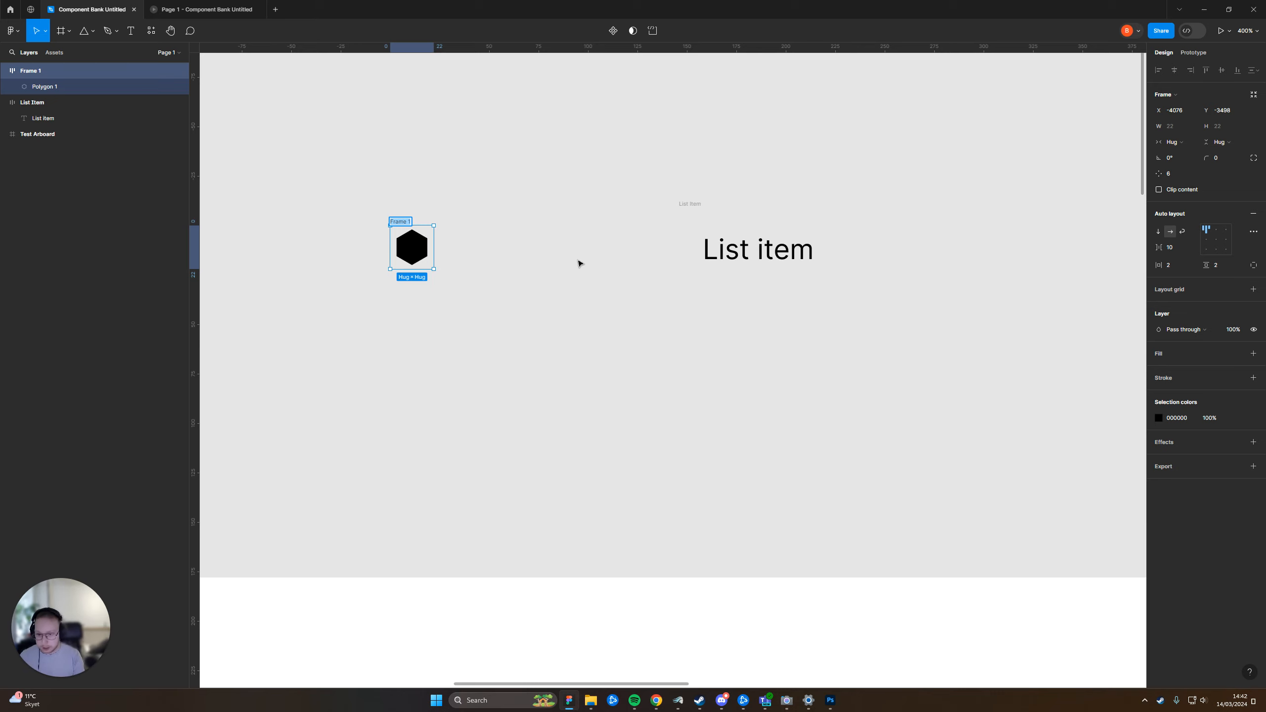
text(Bas)
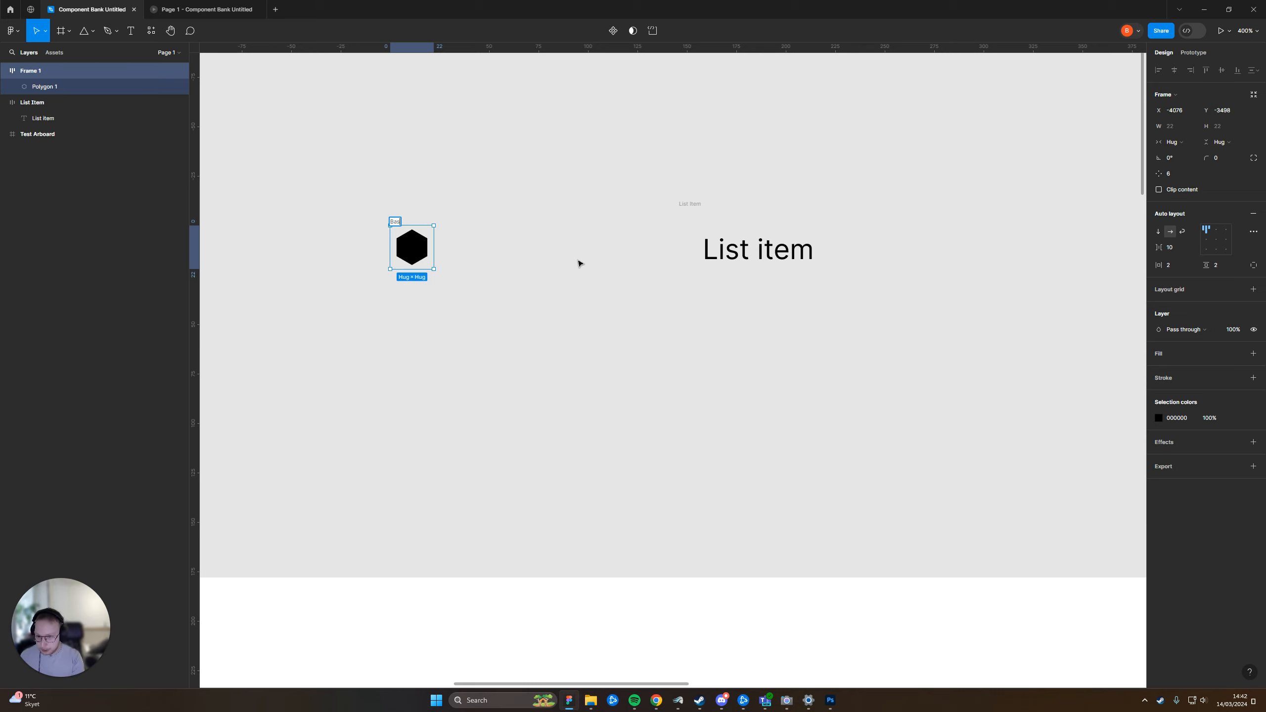
text(e Icon)
key(Return)
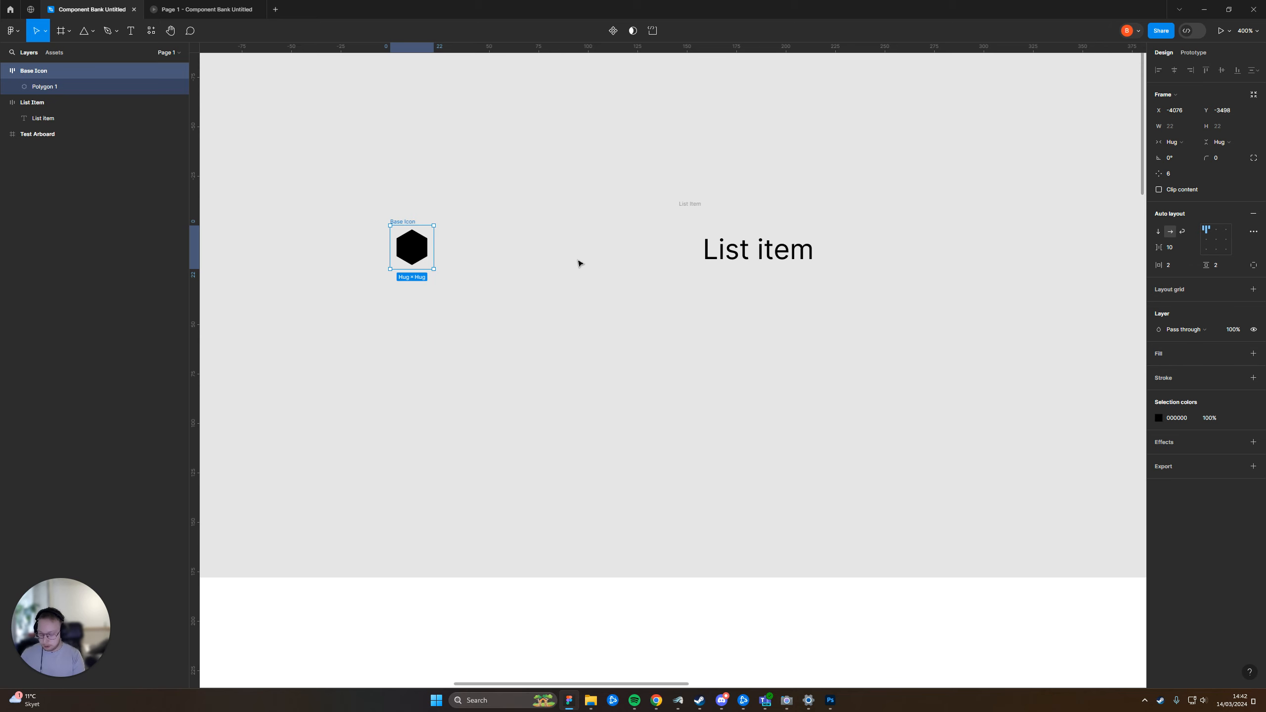
Turn the Base Icon frame into a component
key(ctrl+alt+k)
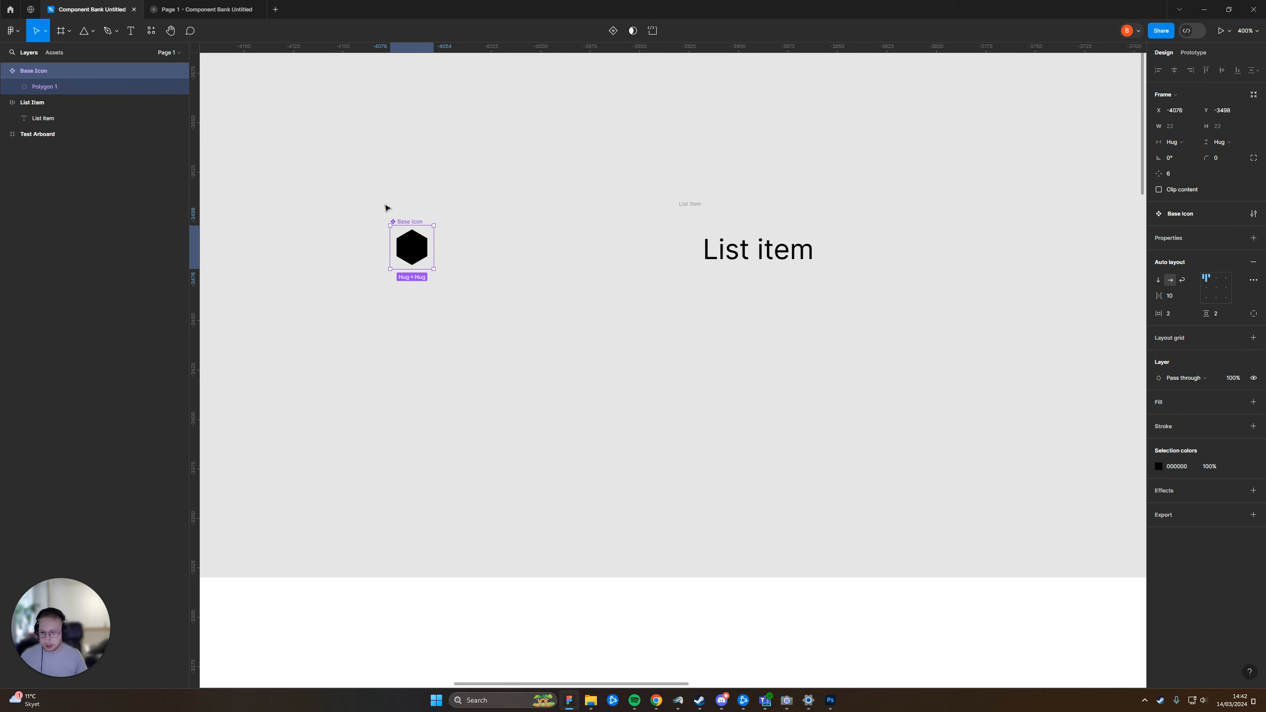
click(381, 233)
click(380, 233)
drag(343, 139, 696, 474)
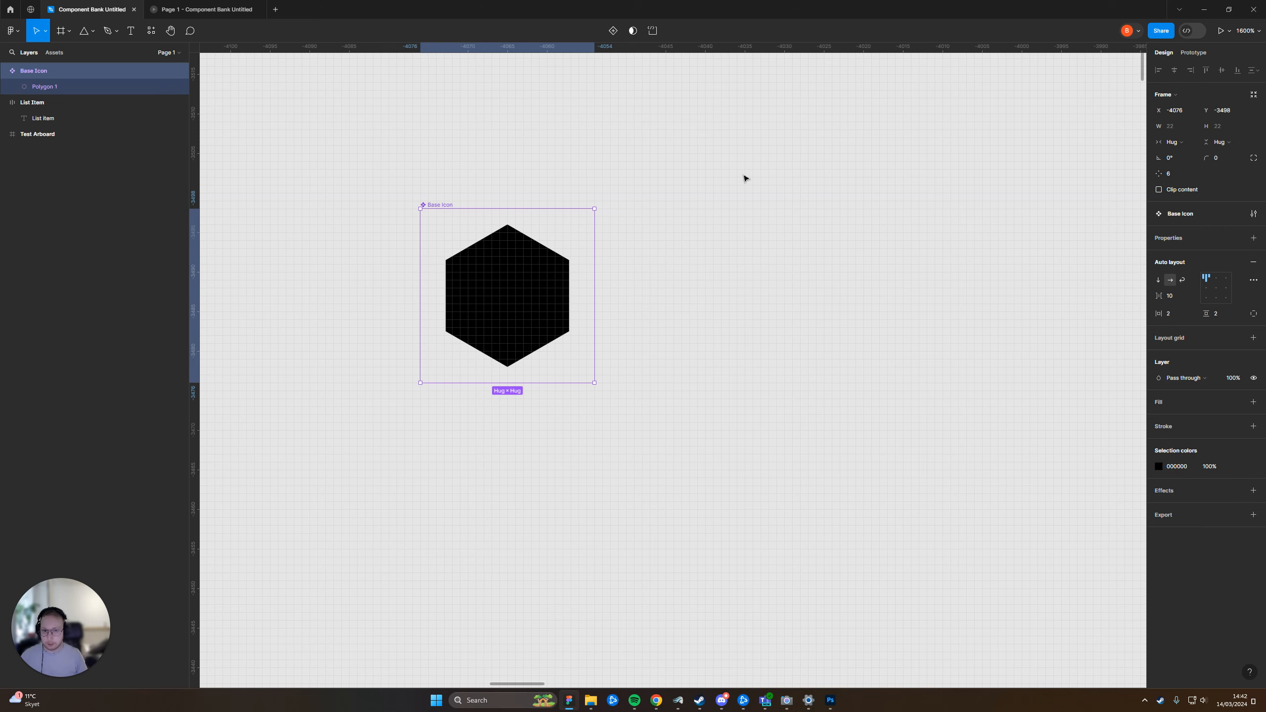
Draw a rectangle about 26 × 25 beside the Base Icon and create a component from it
click(752, 265)
scroll(751, 265, right, 3)
scroll(752, 266, up, 3)
key(r)
drag(590, 150, 796, 348)
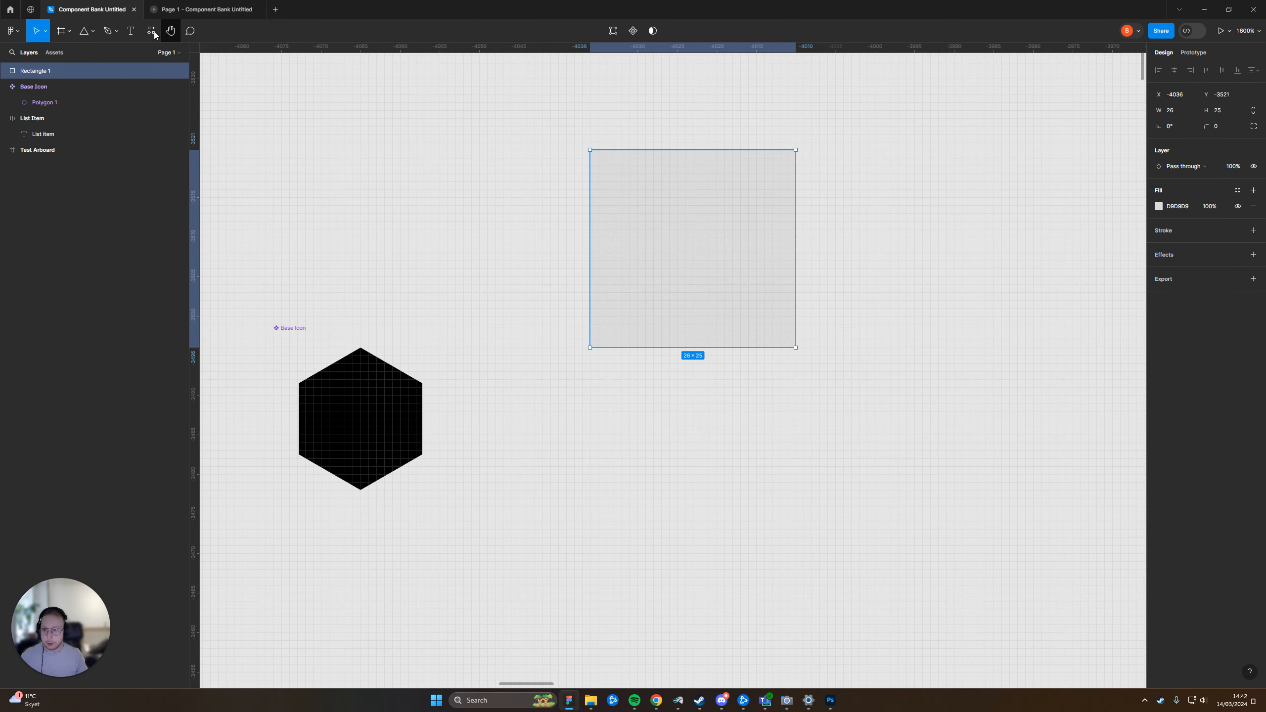
right_click(684, 204)
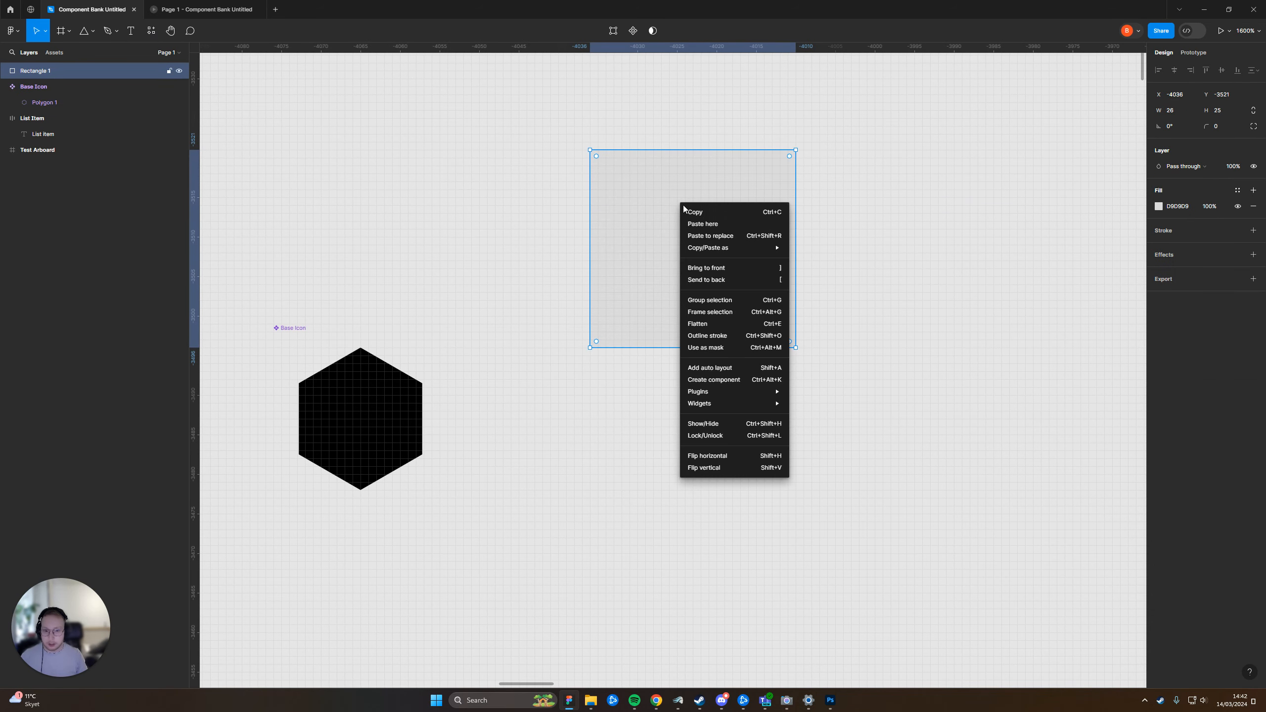
click(729, 382)
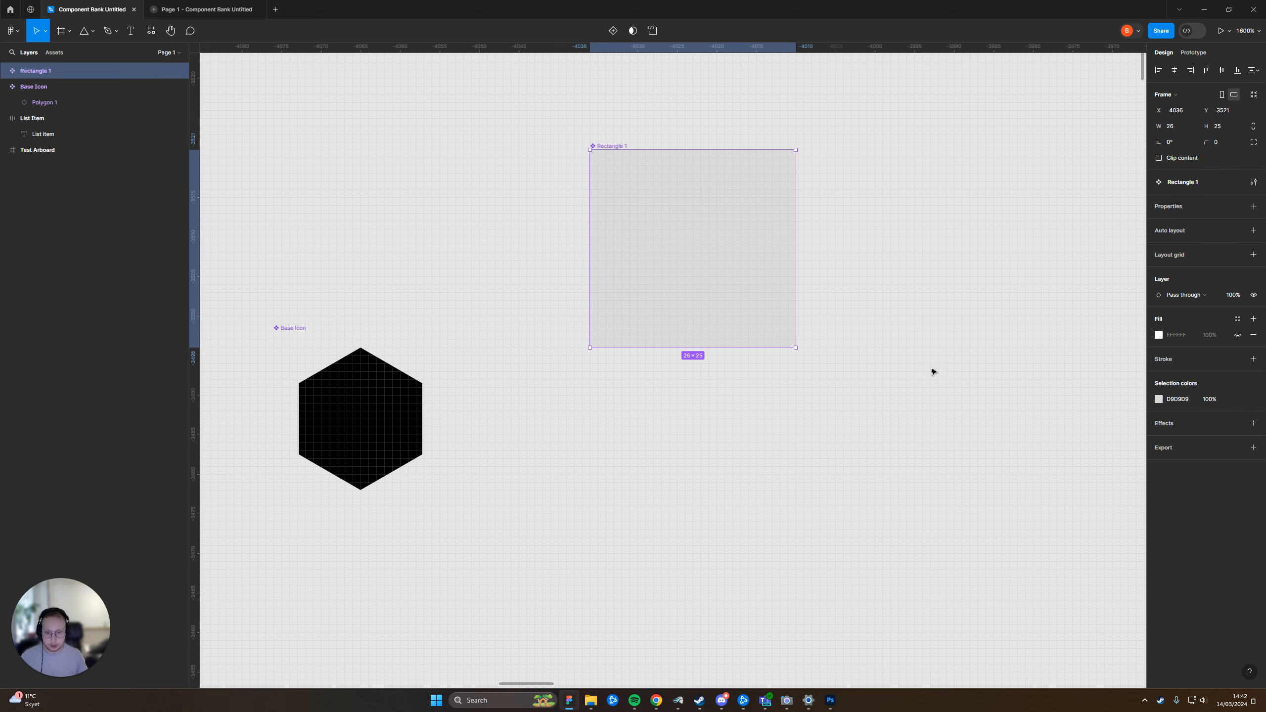
Delete the rectangle component
key(Delete)
alt+click(487, 469)
scroll(548, 399, down, 3)
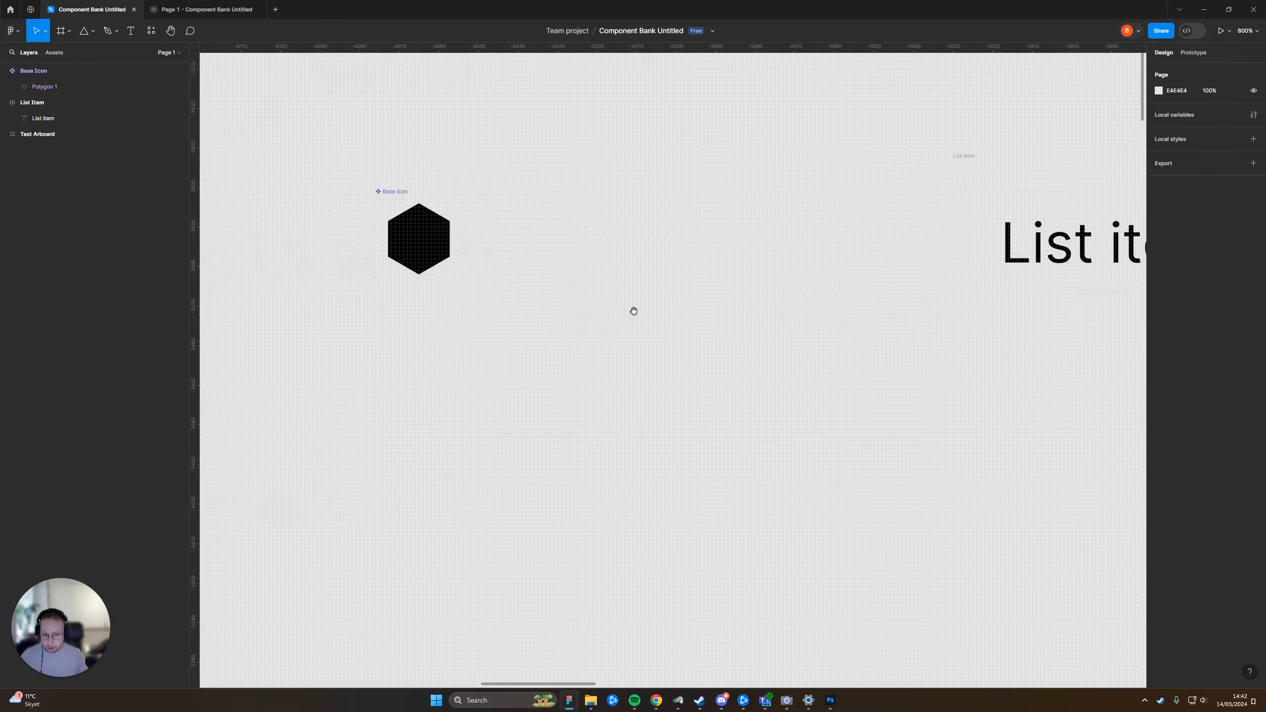
Move the Base Icon component further up and slightly away from the list item
scroll(632, 317, left, 2)
click(503, 252)
drag(513, 252, 478, 140)
click(733, 200)
drag(733, 200, 877, 242)
click(617, 182)
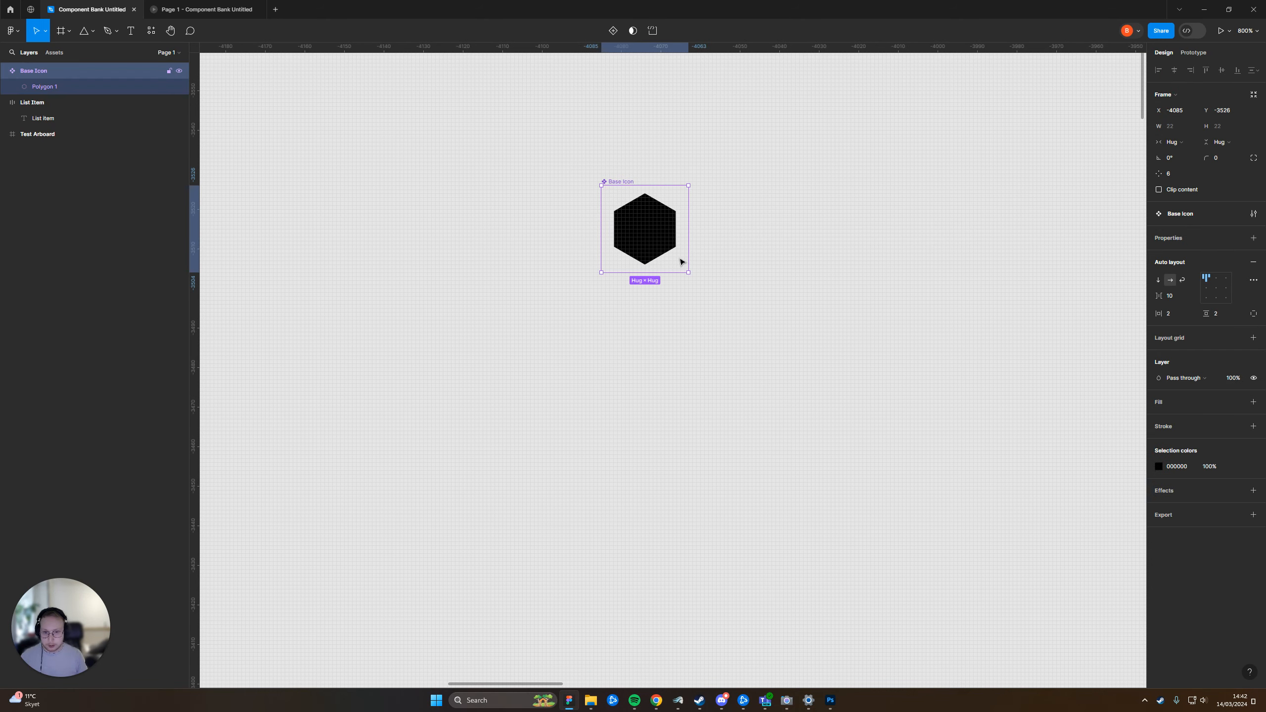
Place two instances of the Base Icon component, one below it and one further to its right
drag(642, 215, 687, 439)
click(904, 339)
click(644, 218)
drag(644, 218, 851, 343)
click(924, 430)
drag(720, 289, 654, 267)
click(555, 160)
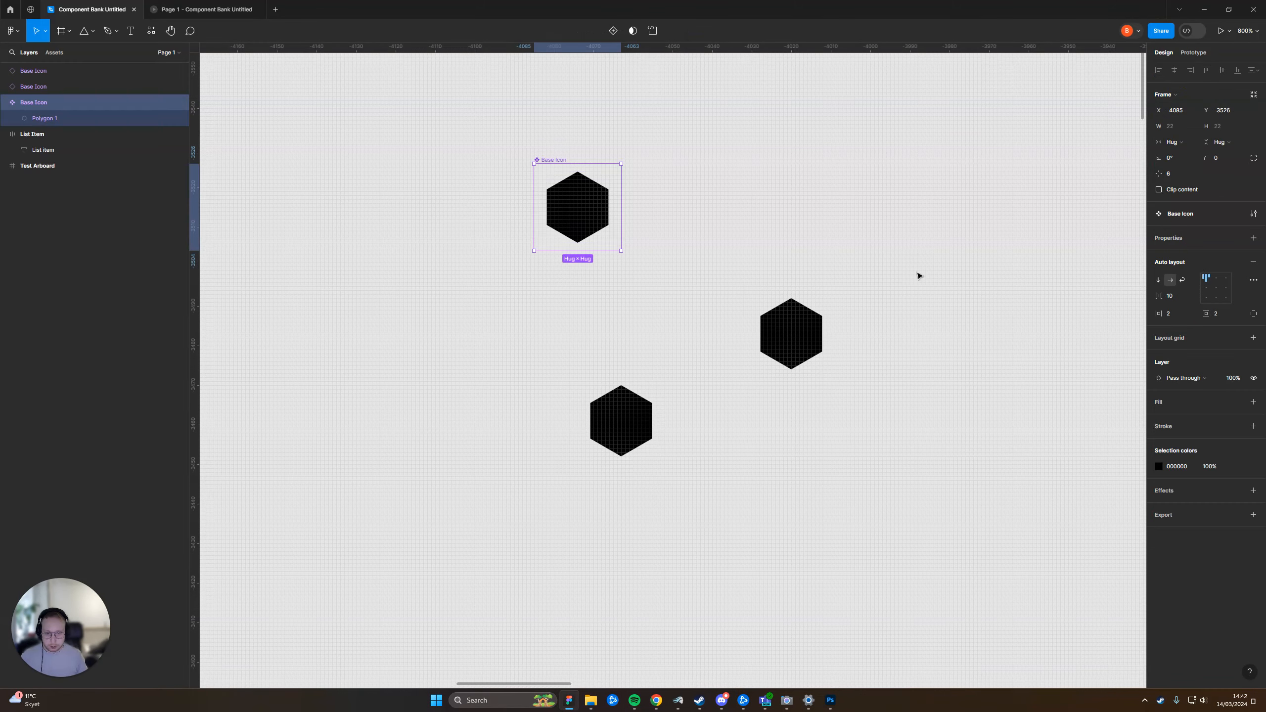
Give the hexagon in the main Base Icon component a corner radius of 2 and a red F53333 fill
double_click(580, 192)
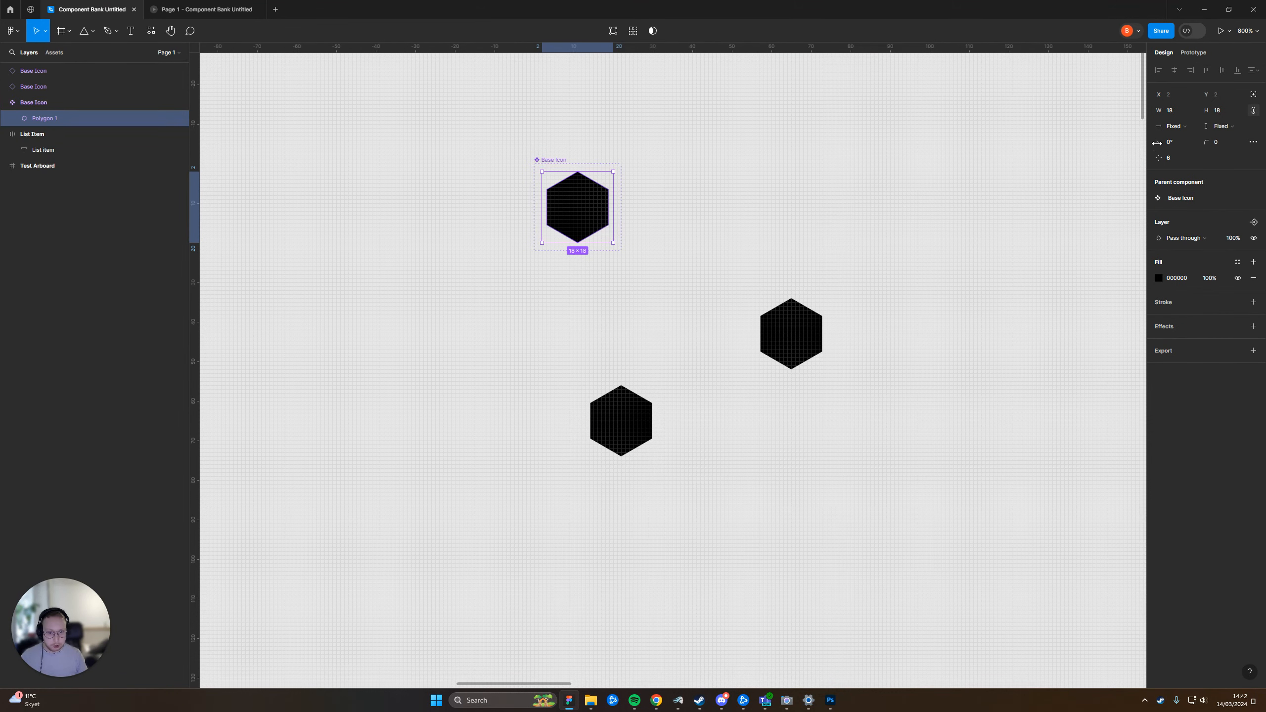
drag(1206, 143, 1156, 257)
click(1158, 278)
click(1108, 327)
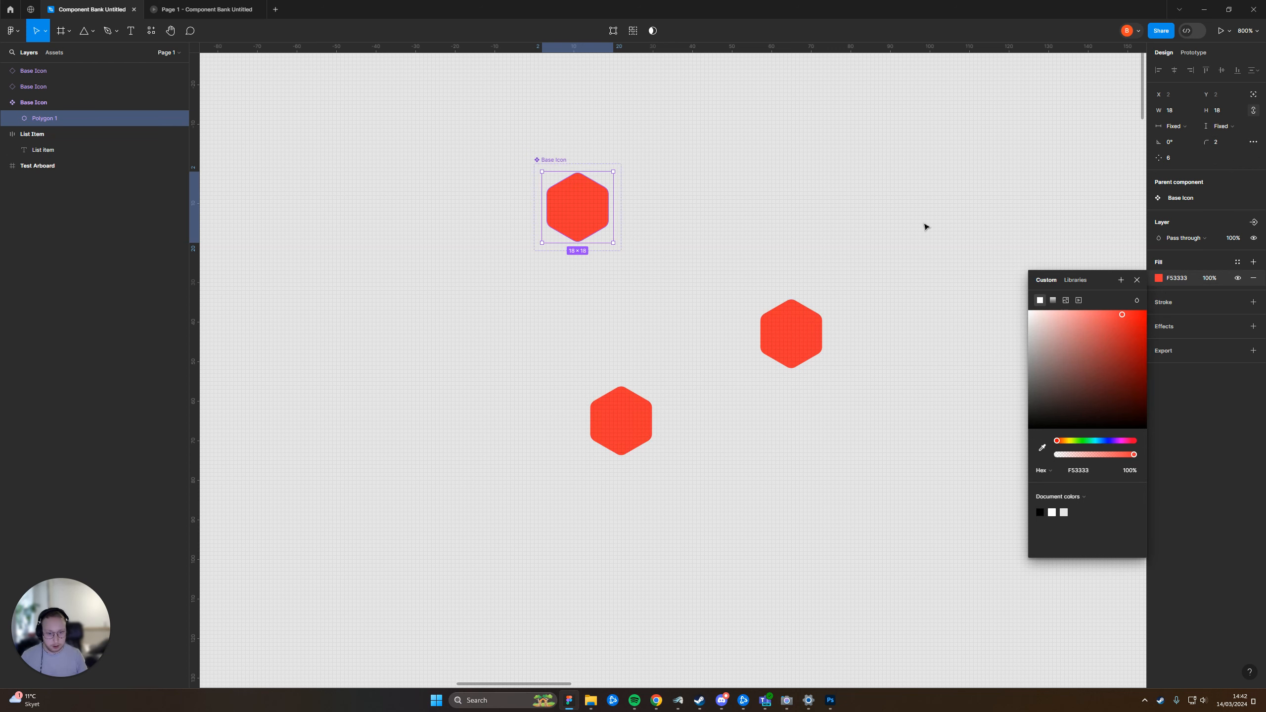
click(925, 316)
Recolour only the right-hand Base Icon instance light blue
click(818, 371)
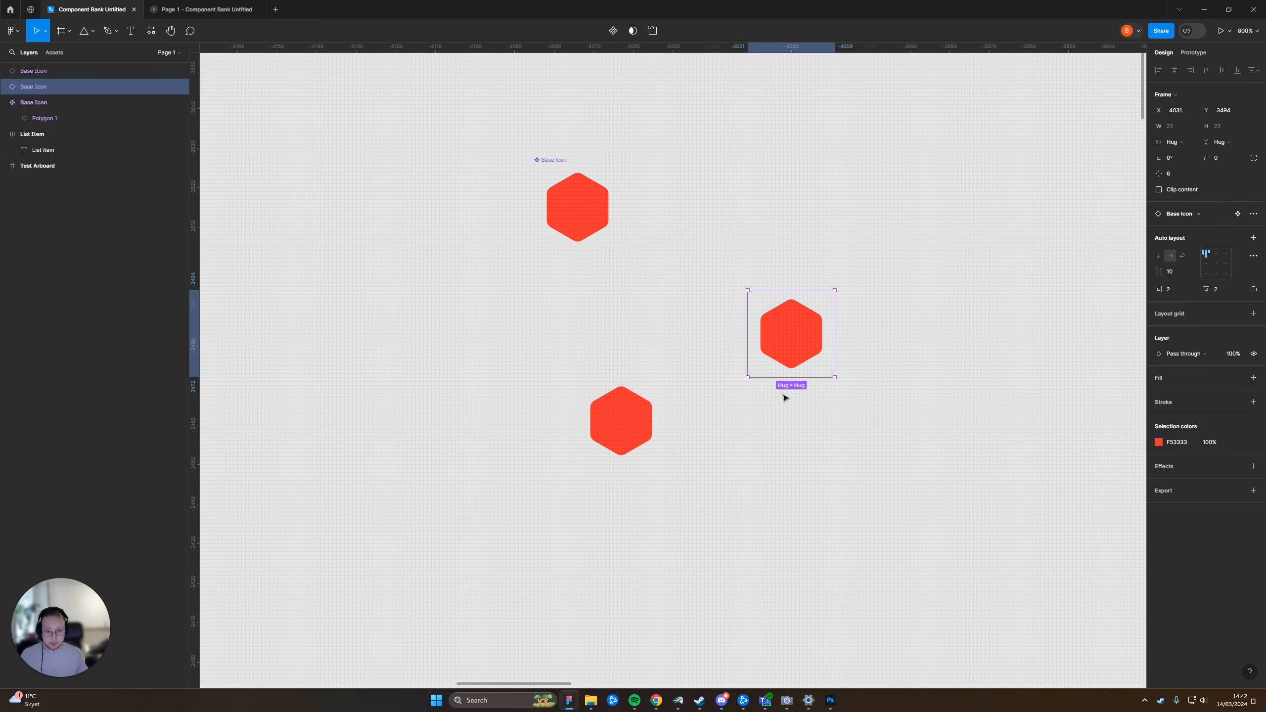
scroll(937, 379, right, 3)
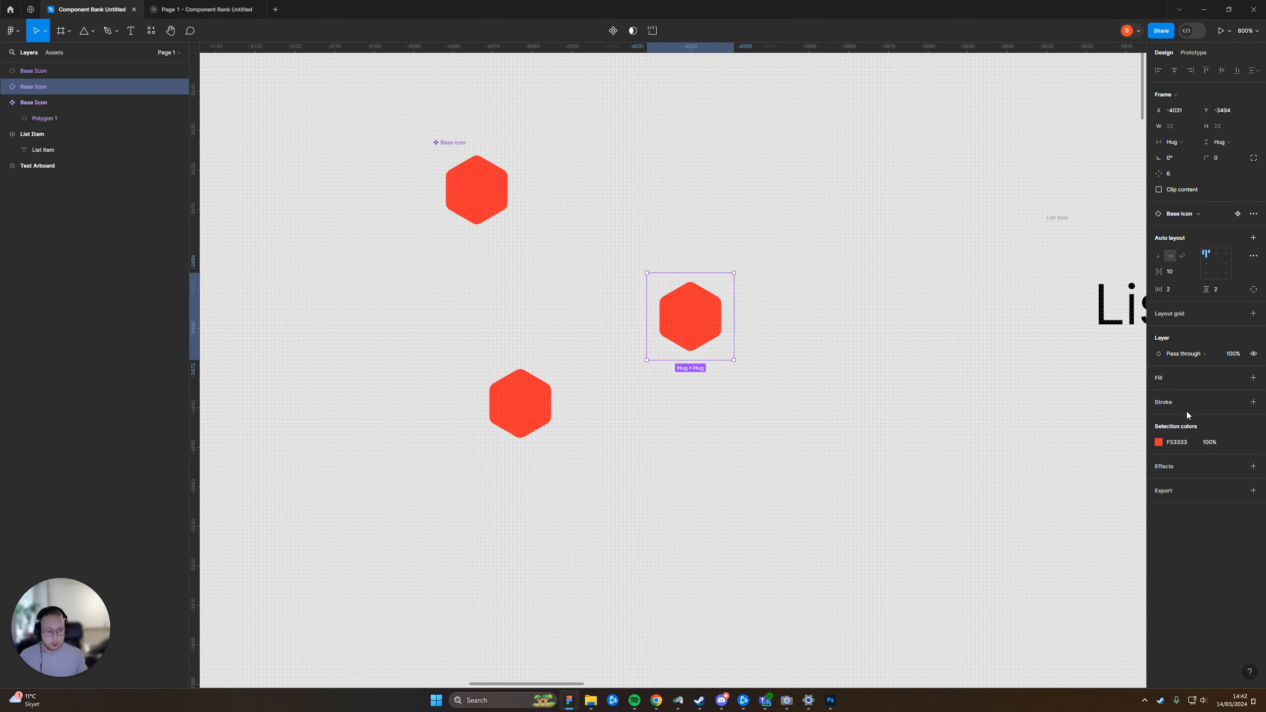
click(1158, 442)
click(1099, 562)
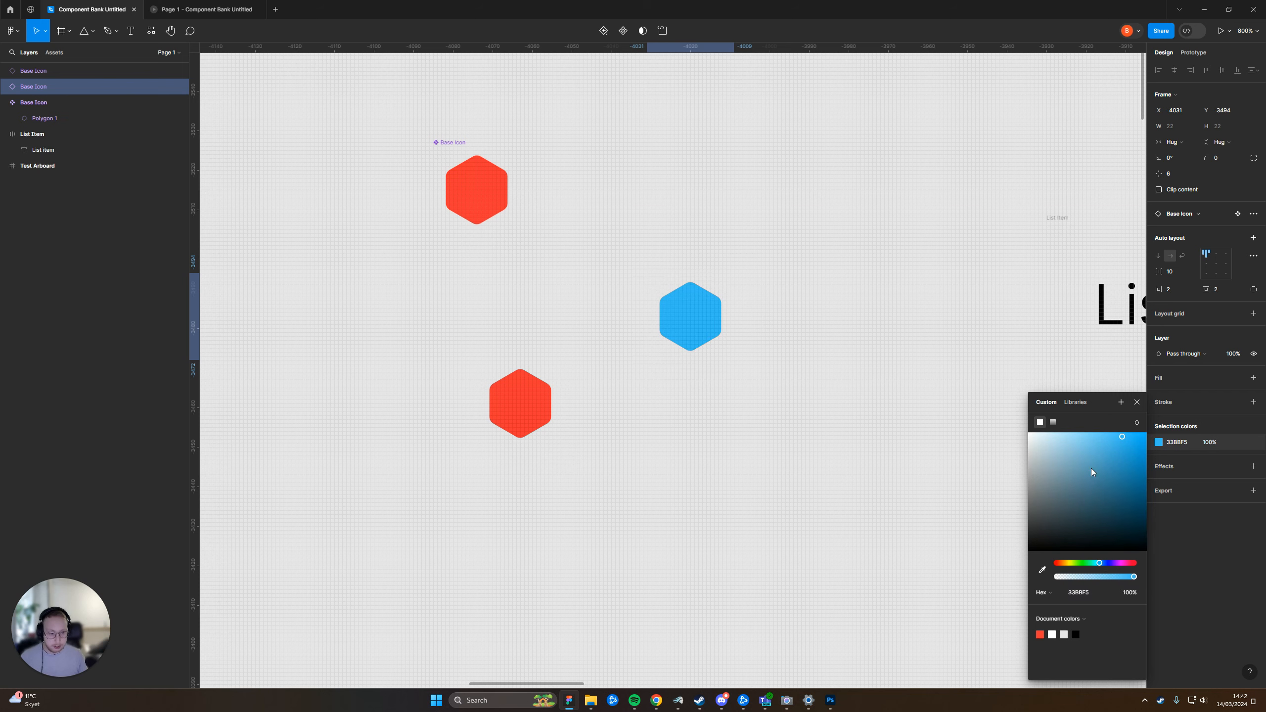
click(819, 391)
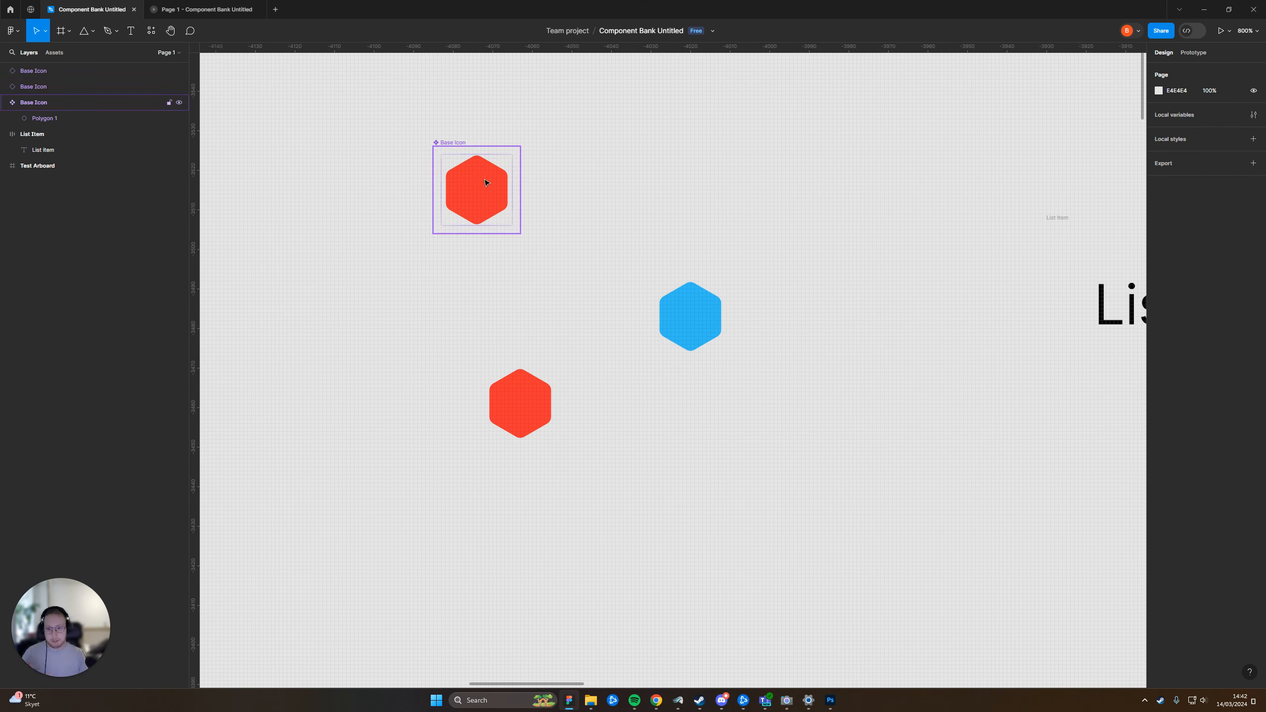
Set the corner radius of the main component's hexagon to 4
click(486, 184)
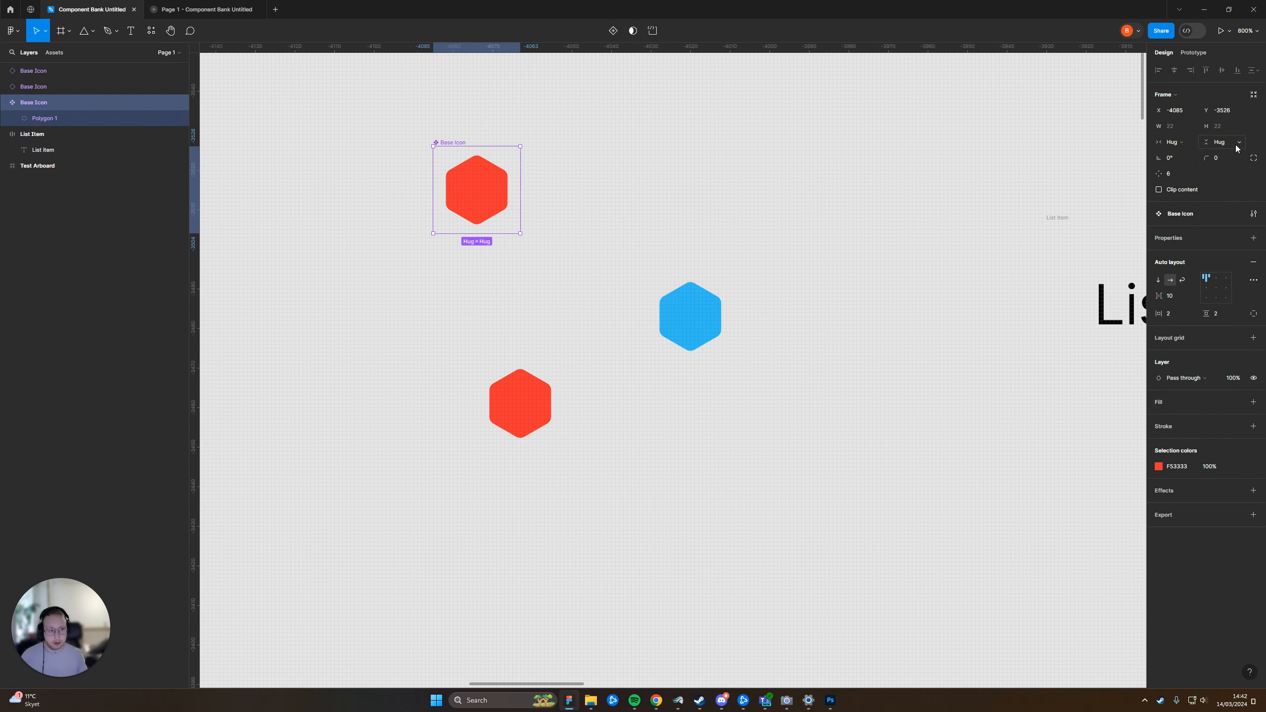
mouse_move(1205, 157)
mouse_down()
mouse_move(1248, 154)
mouse_move(1234, 143)
mouse_move(1222, 167)
mouse_up()
double_click(491, 205)
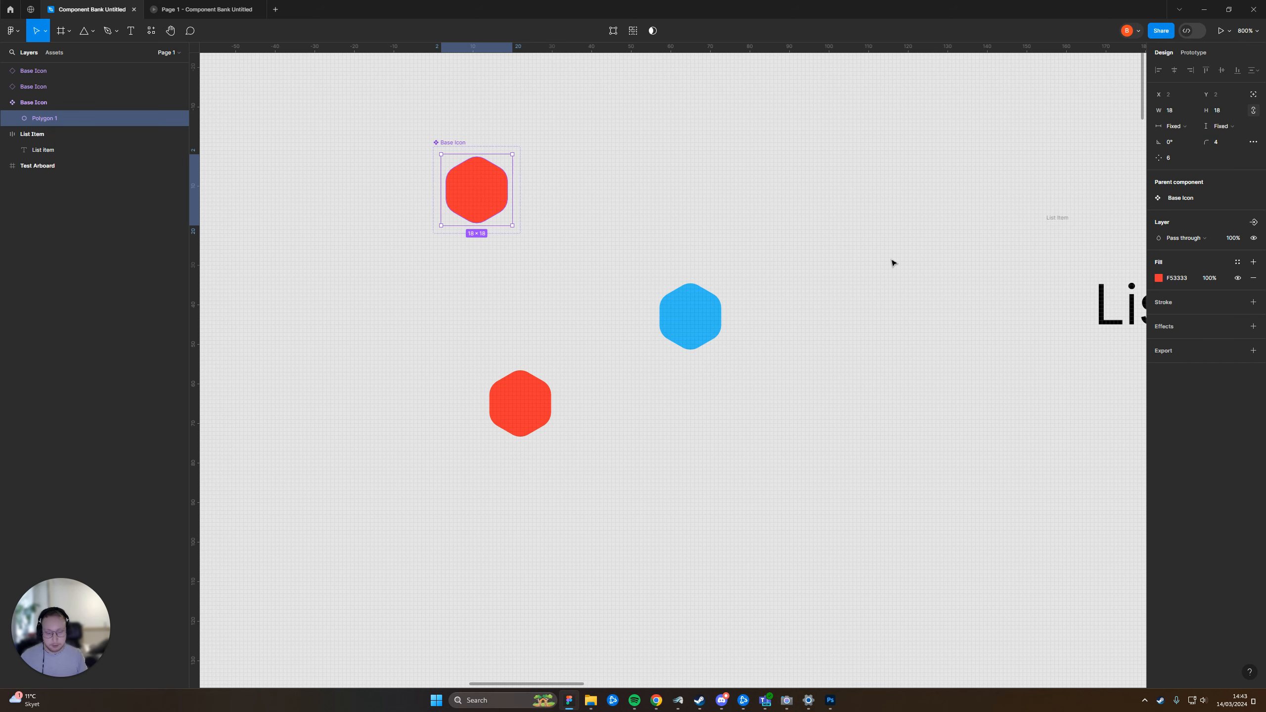
Undo the Base Icon's corner rounding, the colour changes and the placement of both instances
drag(799, 221, 605, 443)
key(Delete)
key(ctrl+z)
key(ctrl+z)
key(ctrl+z)
key(ctrl+z)
key(ctrl+z)
key(ctrl+z)
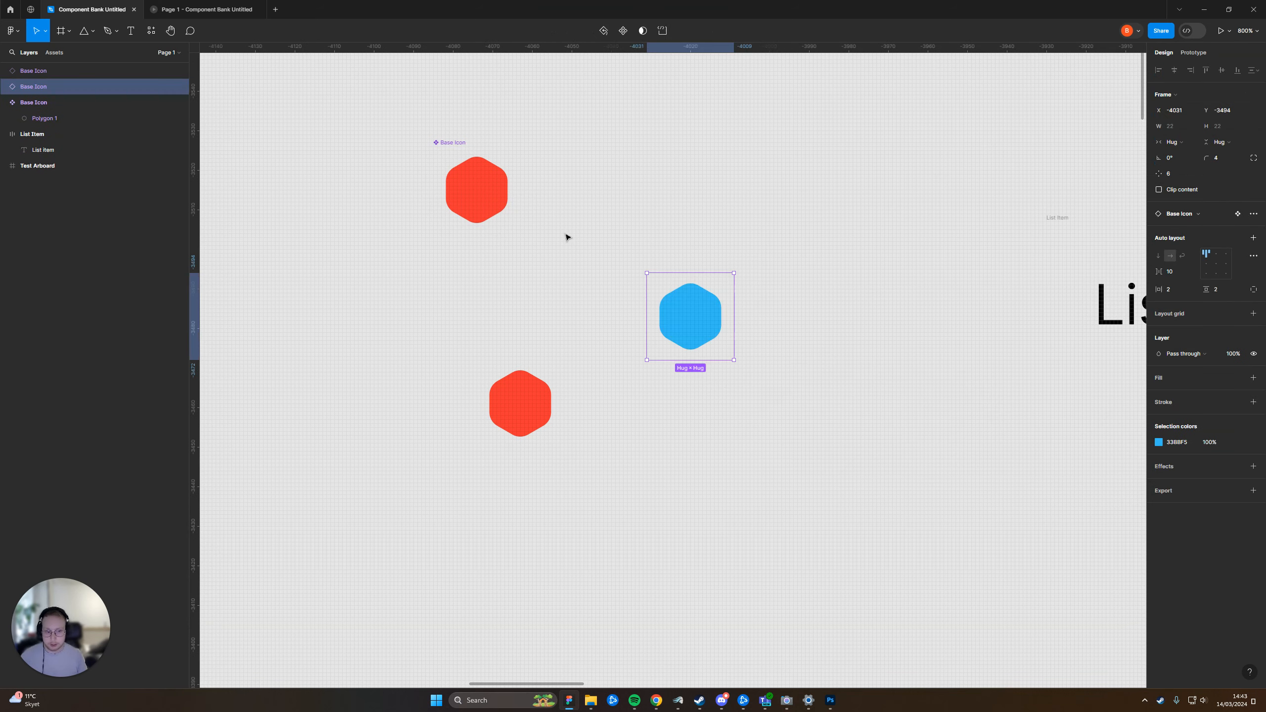
key(ctrl+z)
key(ctrl+z)
key(ctrl+z)
key(ctrl+z)
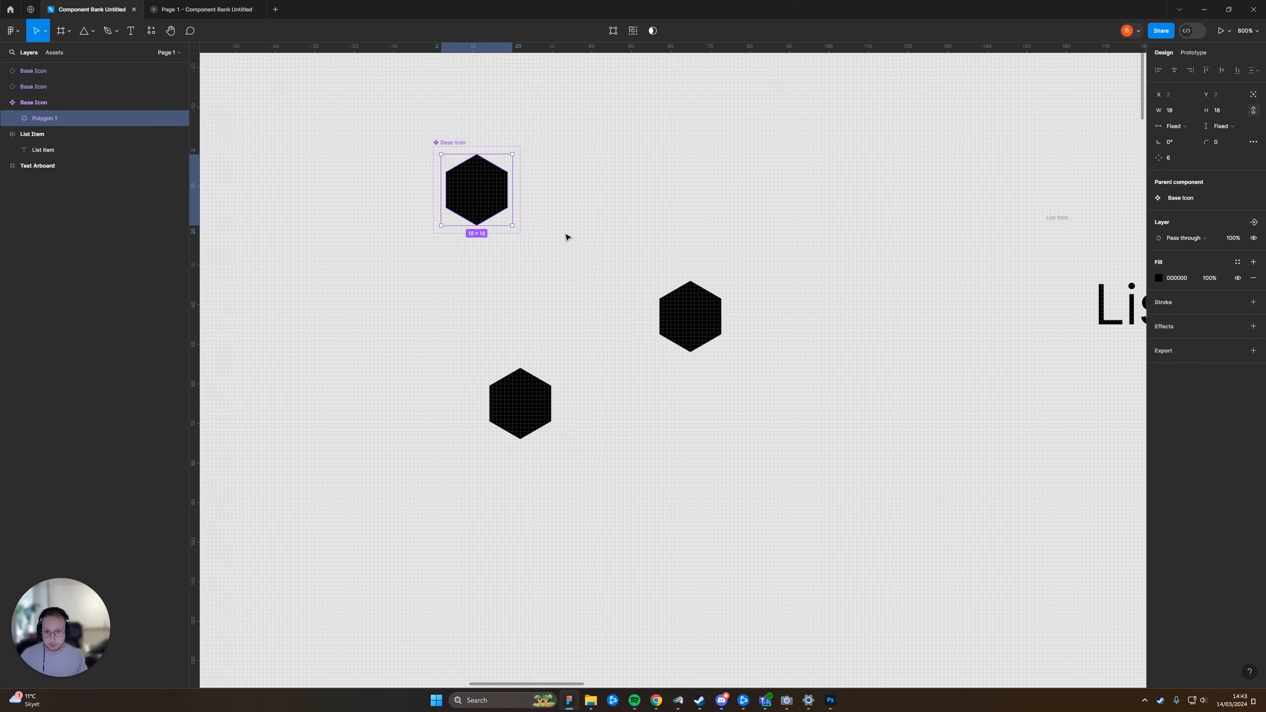
key(ctrl+z)
key(ctrl+z)
key(ctrl+z)
key(ctrl+z)
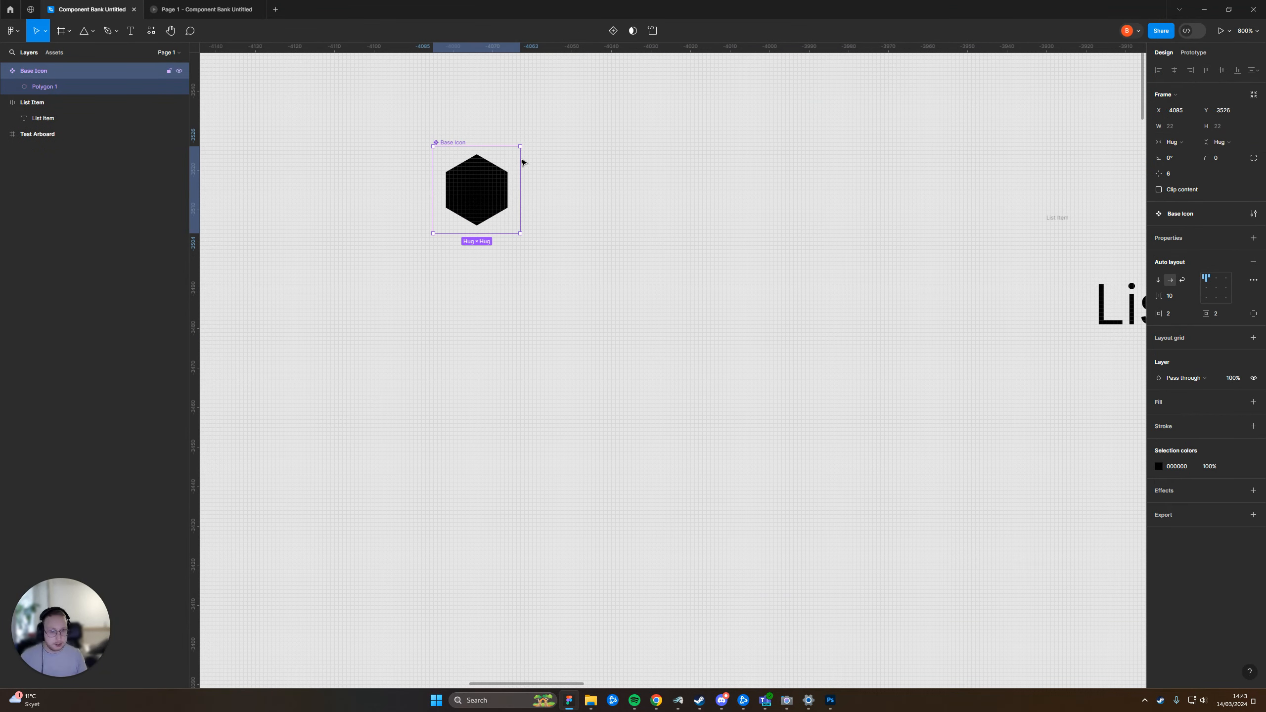
Place an instance of the Base Icon component inside the List Item frame, directly after the text
click(796, 188)
ctrl+scroll(623, 235, down, 5)
ctrl+scroll(625, 194, up, 3)
click(586, 223)
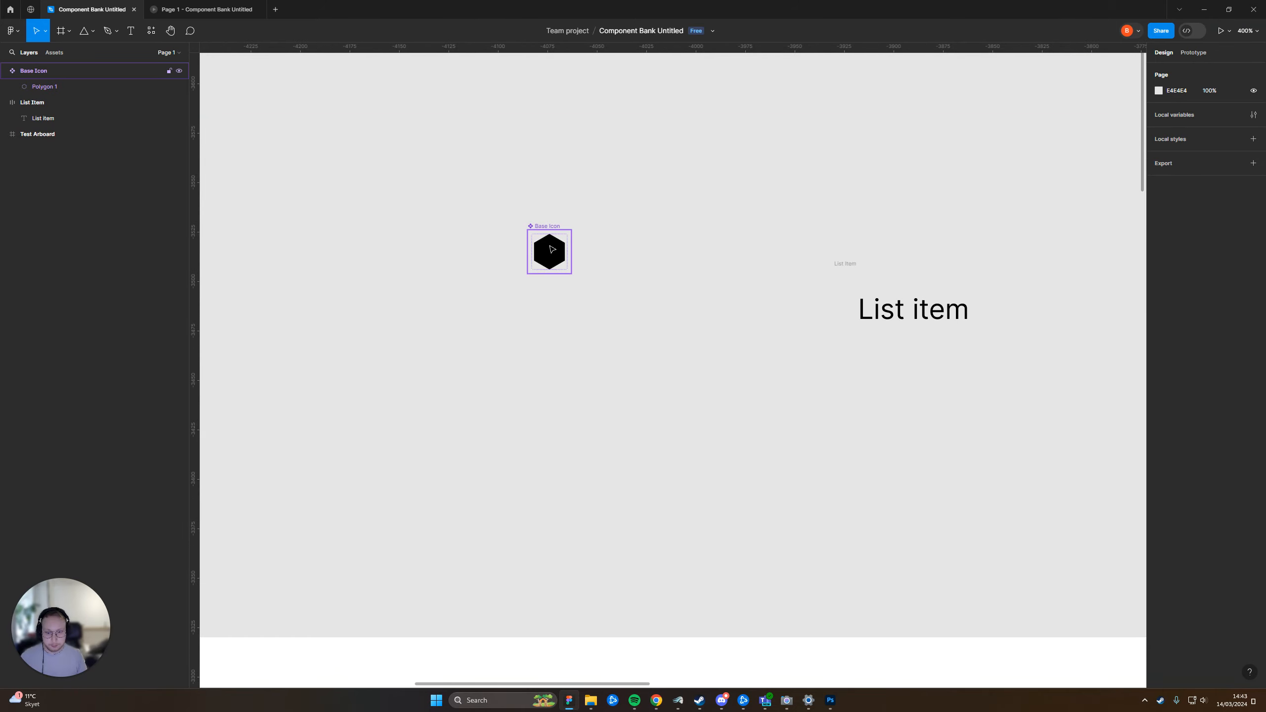
alt+drag(554, 252, 1017, 302)
click(1022, 183)
ctrl+scroll(1021, 182, down, 1)
drag(930, 204, 648, 232)
click(654, 253)
scroll(616, 330, right, 2)
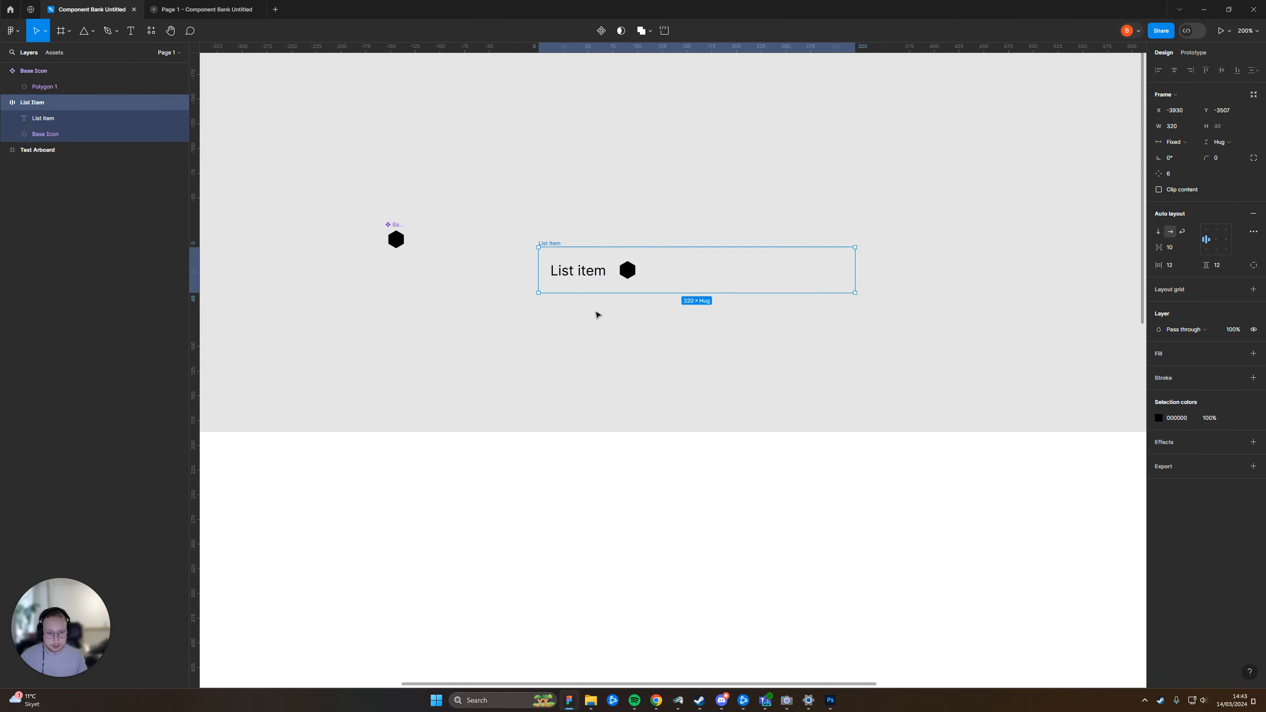
ctrl+scroll(597, 314, up, 2)
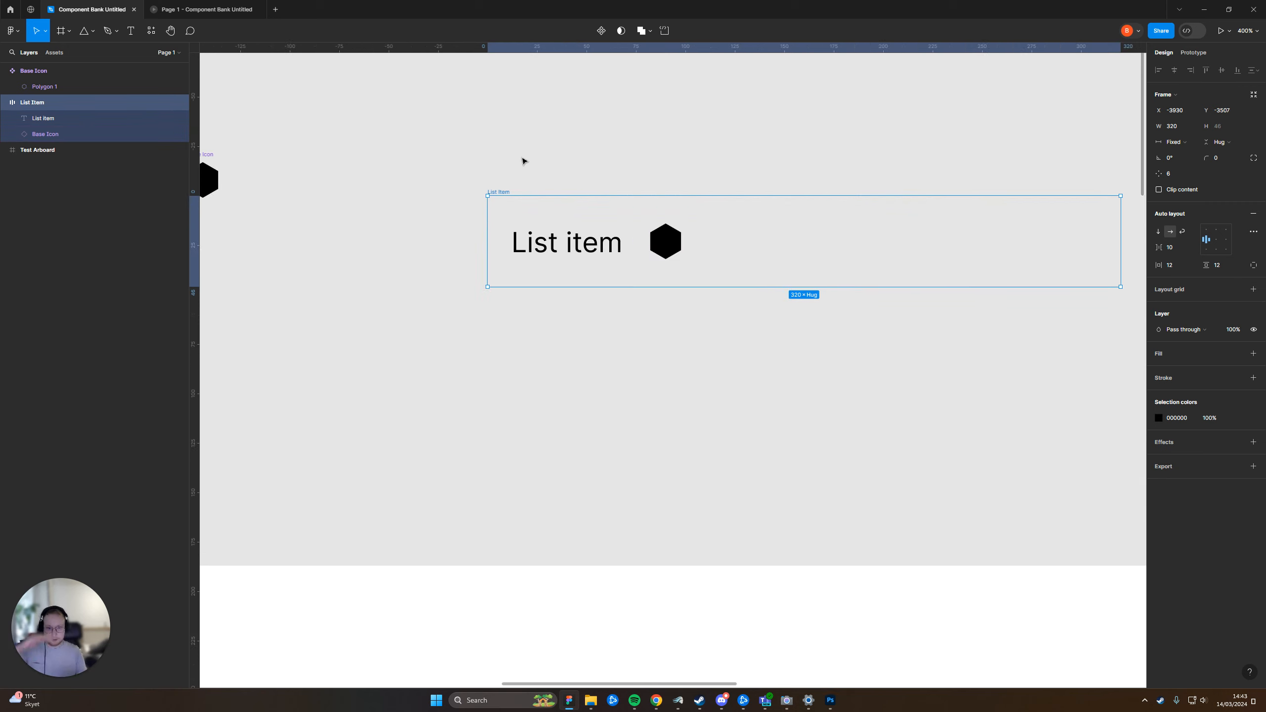
Add a white FFFFFF fill to the List Item frame
click(497, 110)
drag(385, 181, 512, 184)
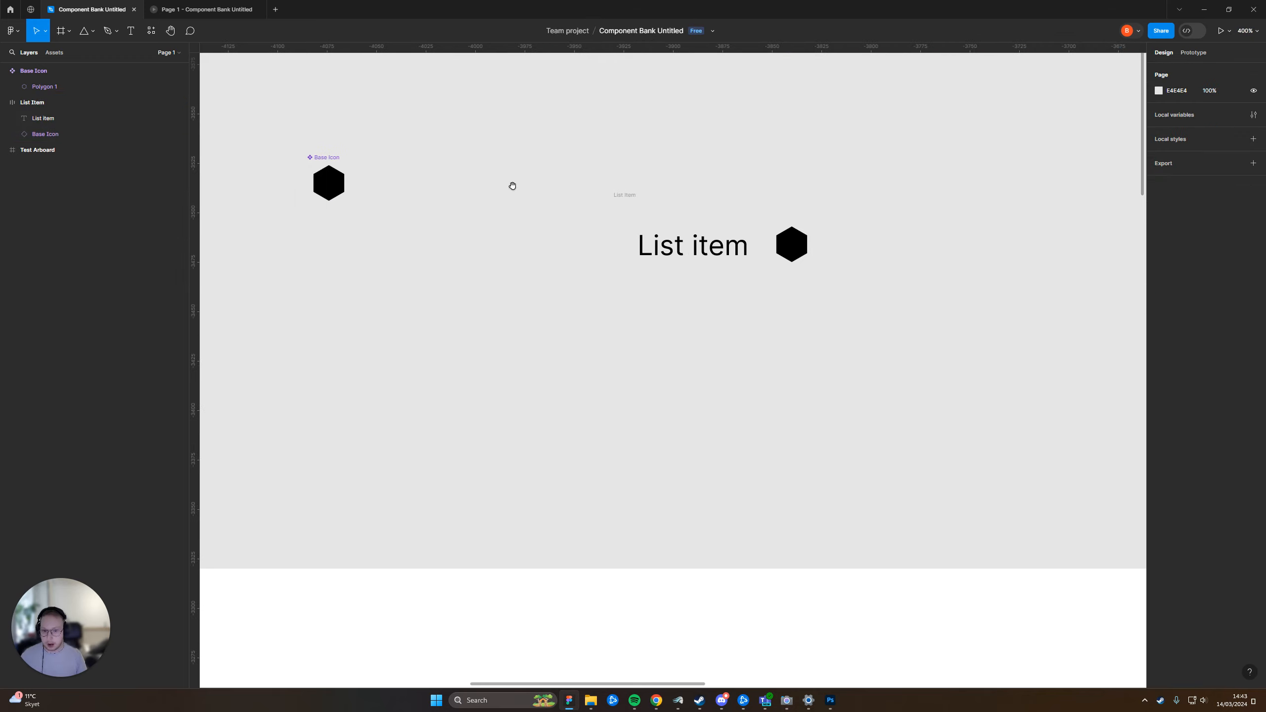
click(330, 184)
click(652, 180)
click(623, 196)
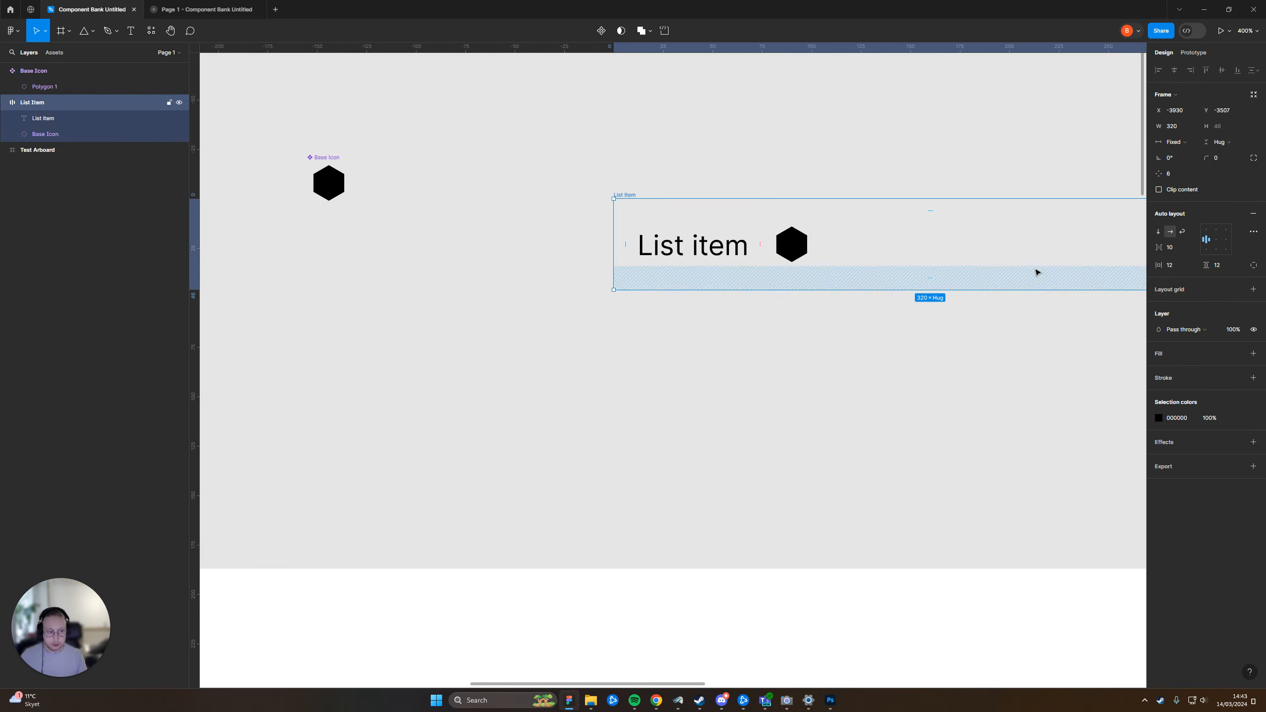
click(1254, 353)
click(967, 364)
scroll(847, 379, right, 2)
click(704, 254)
mouse_move(704, 254)
mouse_down()
mouse_move(732, 153)
mouse_move(713, 275)
mouse_up()
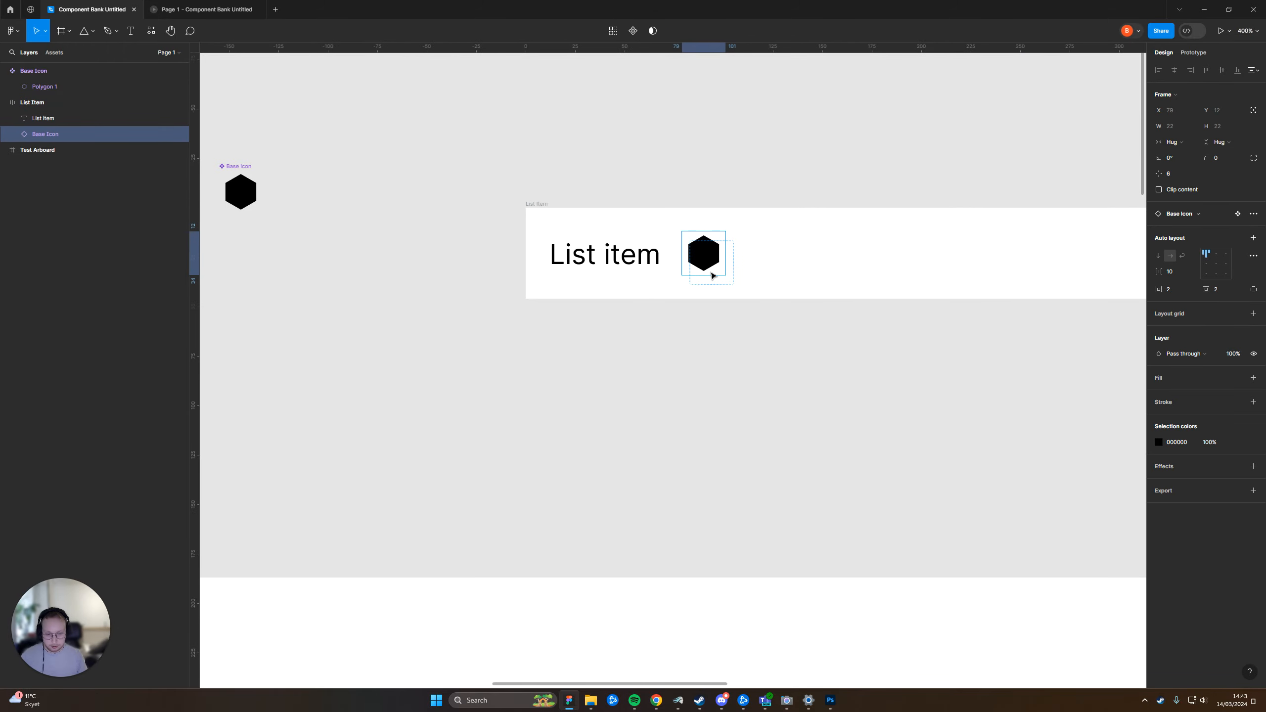
click(697, 222)
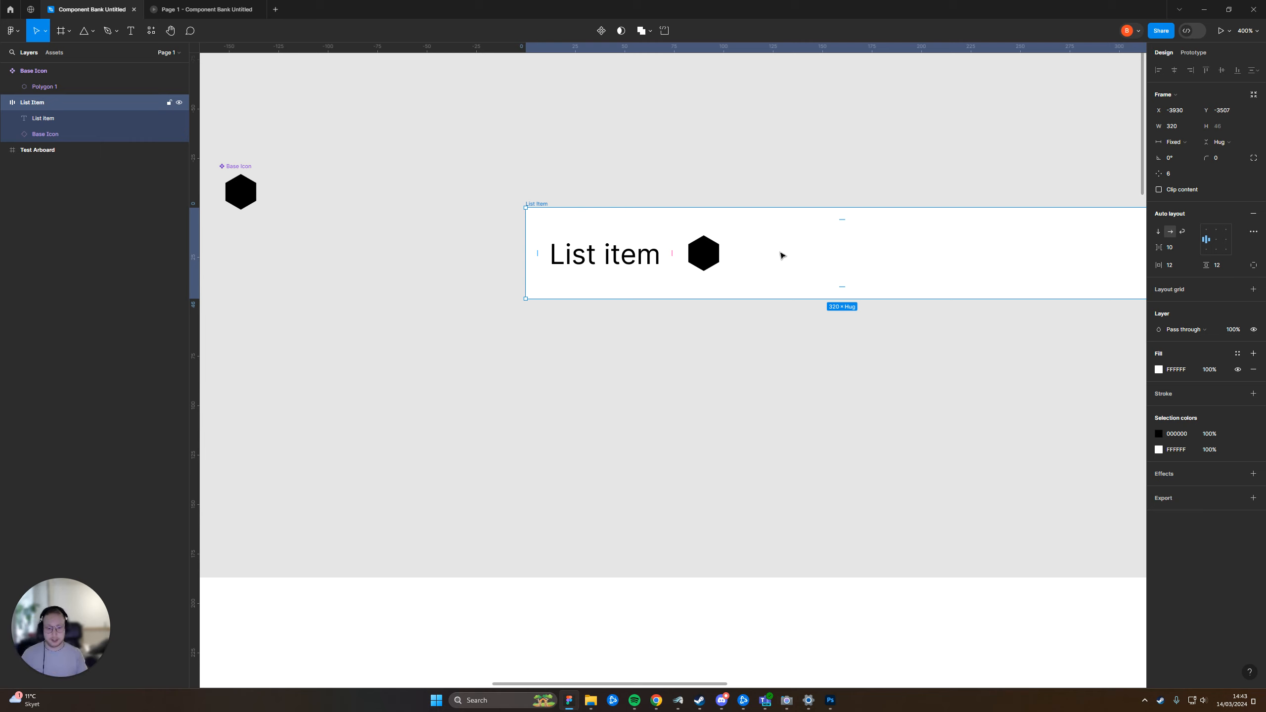
click(722, 256)
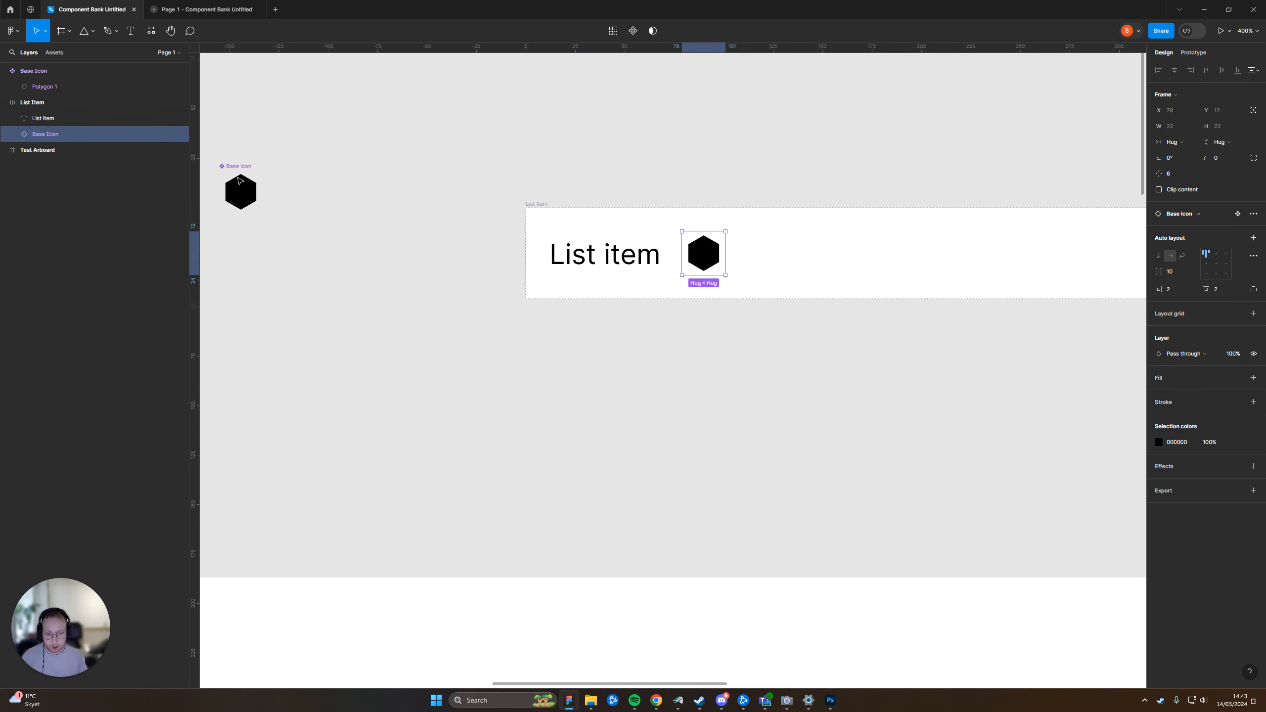
Set the hexagon inside the main Base Icon component to 16 by 16
double_click(240, 183)
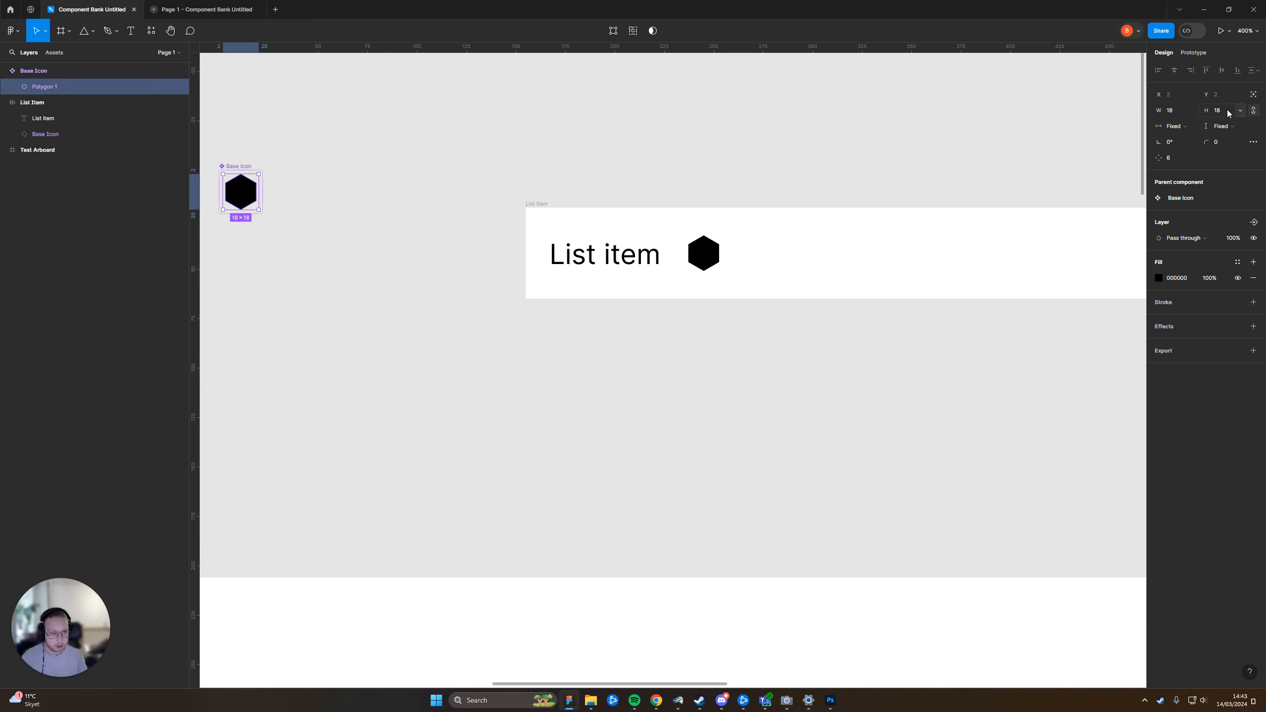
text(16)
key(Return)
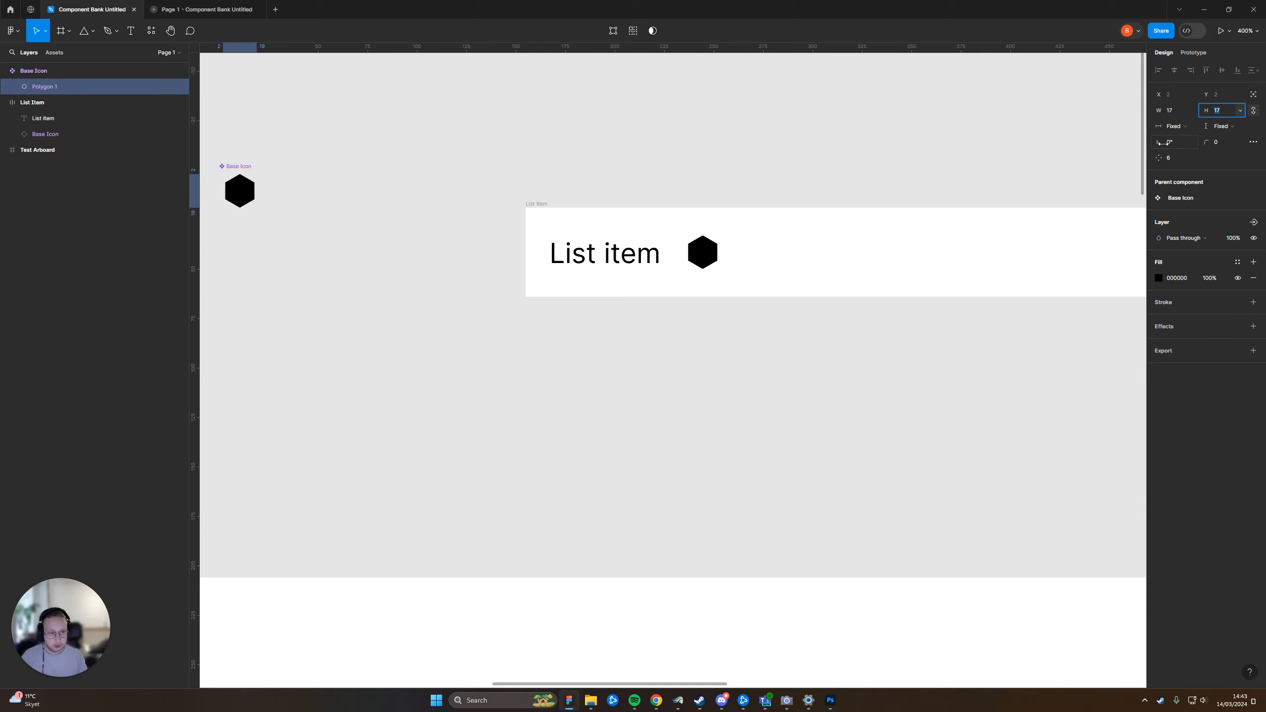
mouse_move(700, 250)
mouse_down()
mouse_move(711, 138)
mouse_move(700, 251)
mouse_up()
click(239, 189)
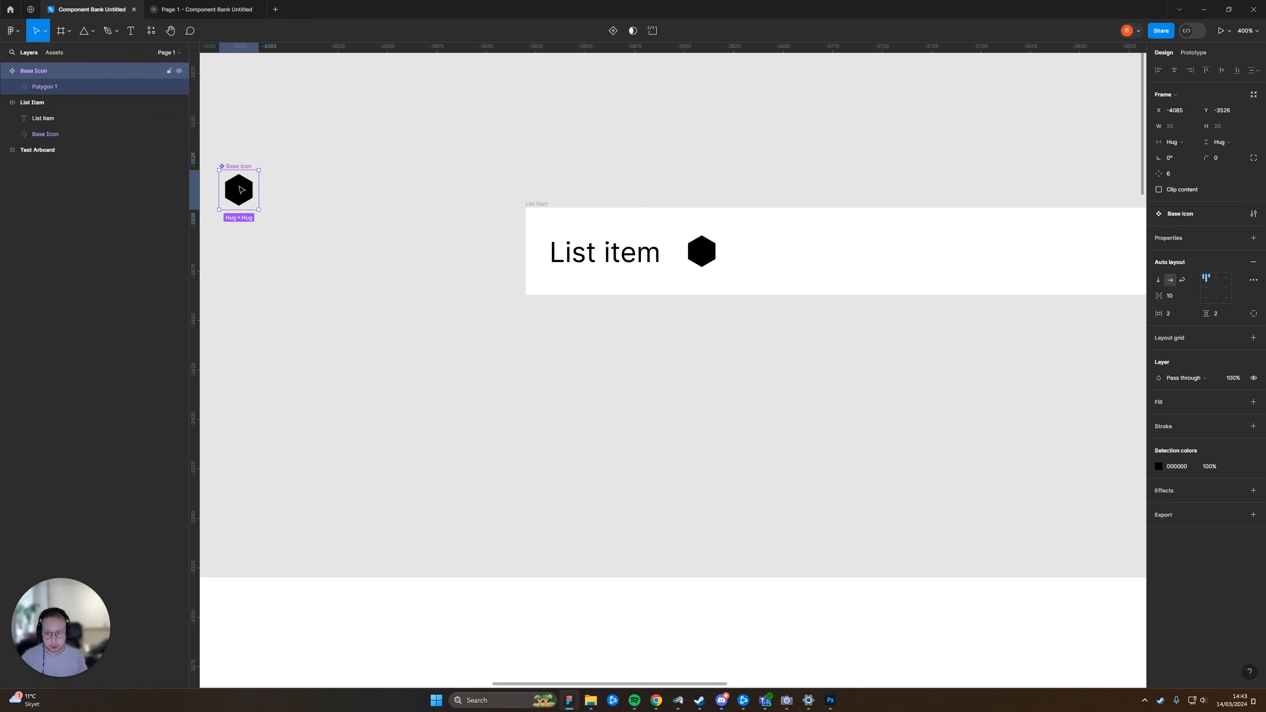
Turn the List Item frame into a component
click(550, 192)
click(541, 203)
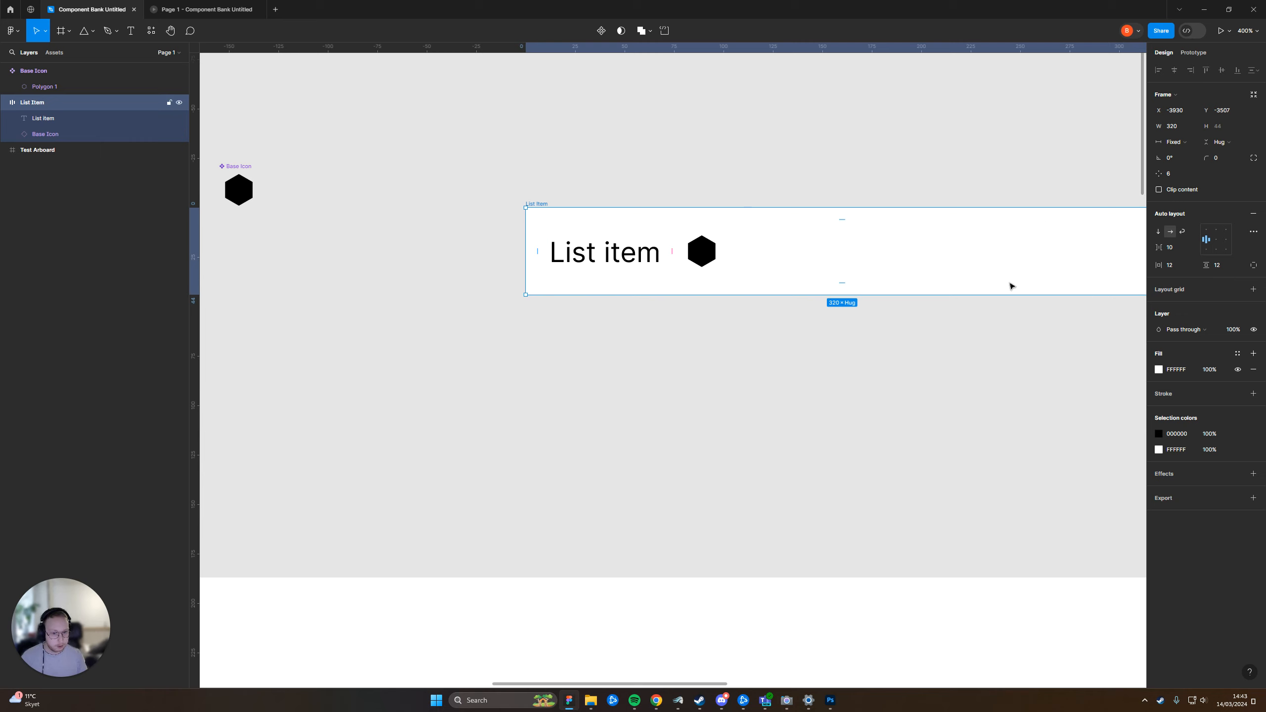
click(808, 171)
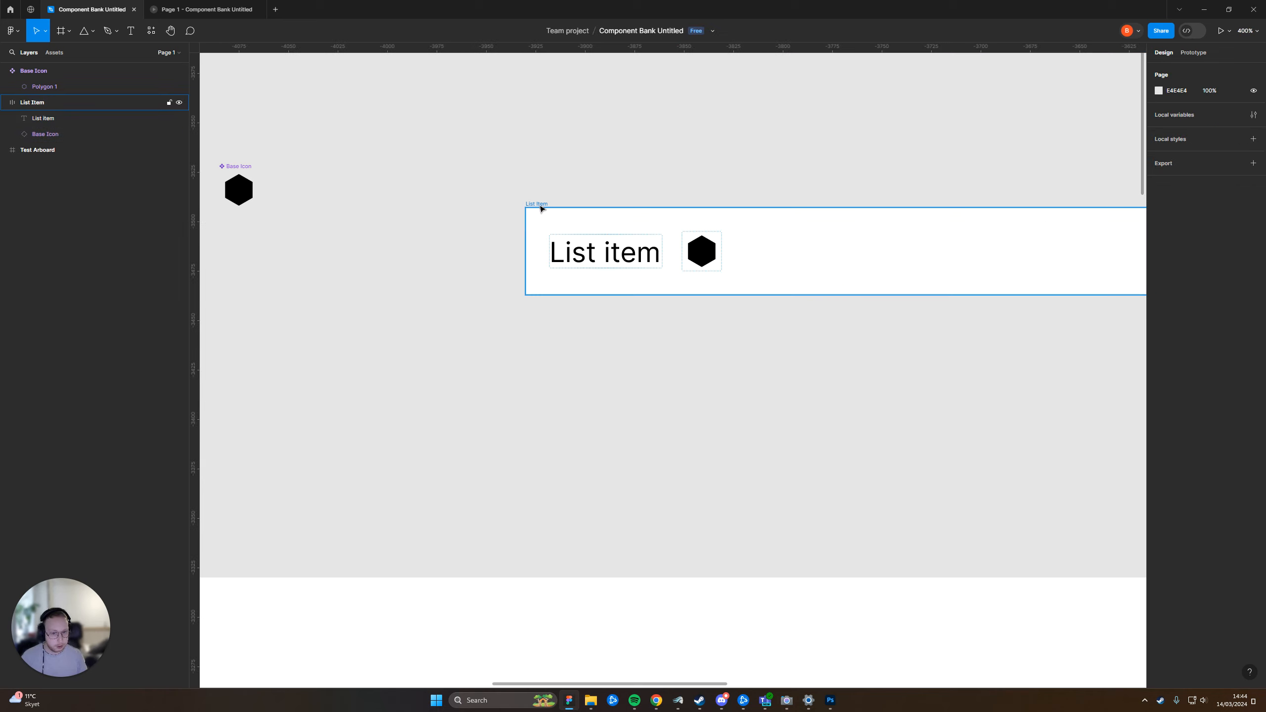
click(539, 204)
ctrl+scroll(798, 173, down, 3)
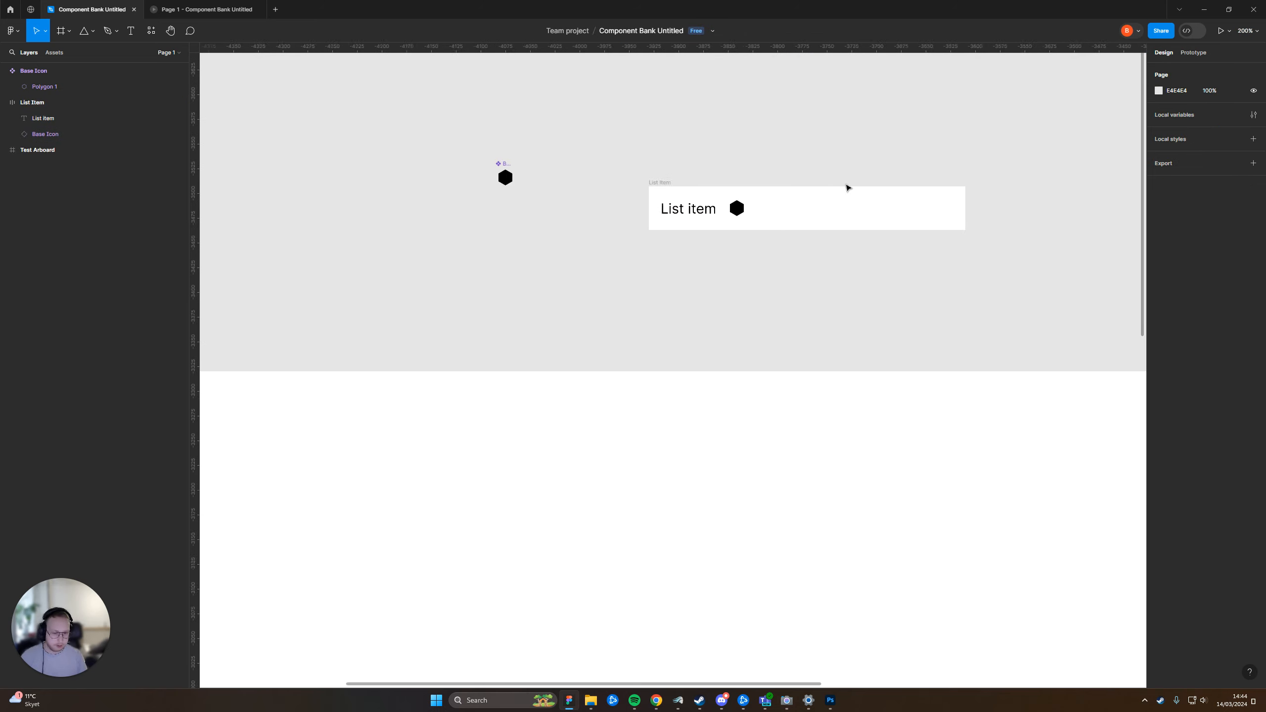
scroll(747, 210, right, 2)
click(660, 218)
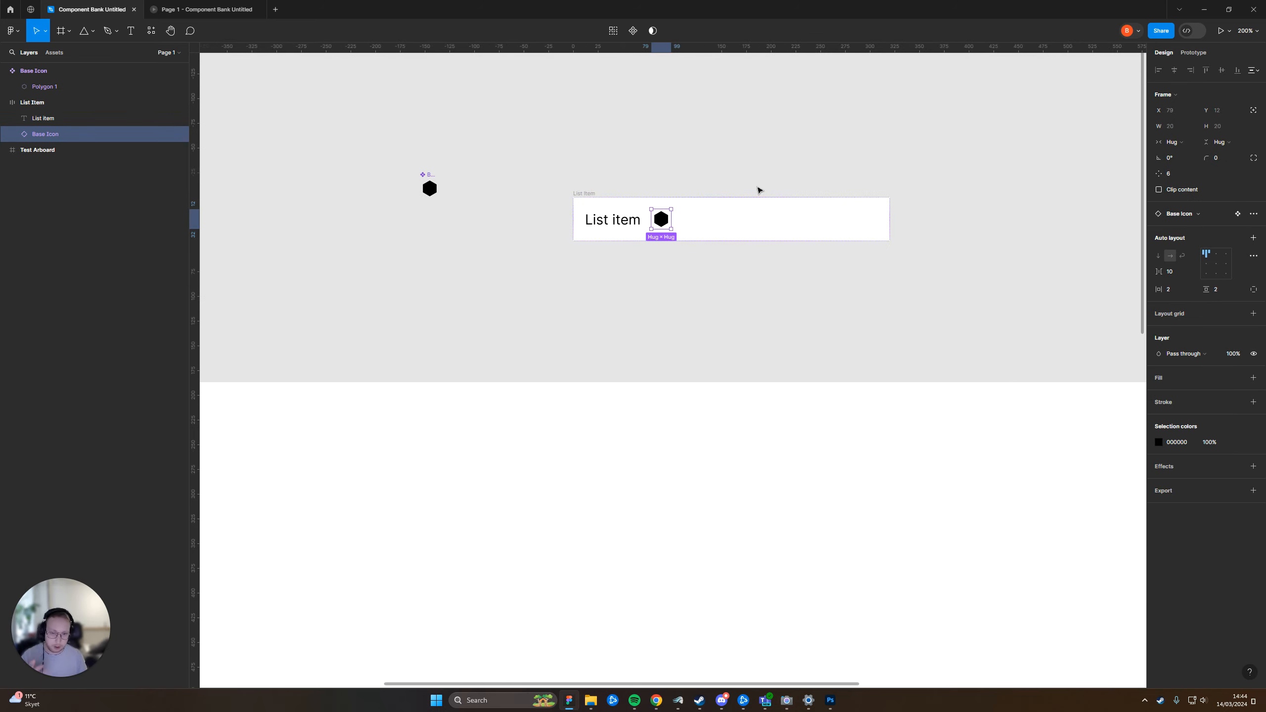
click(593, 194)
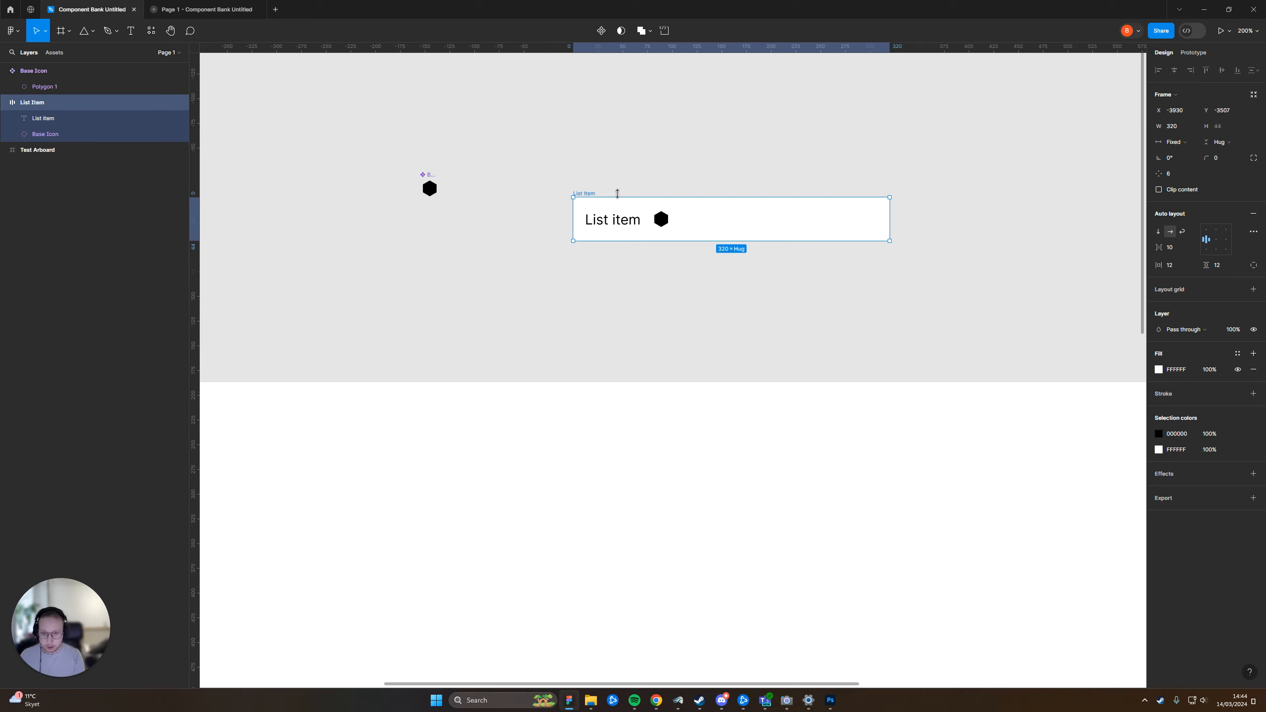
key(ctrl+alt+k)
Move the List Item component close beside the Base Icon component, with their top edges aligned
click(690, 166)
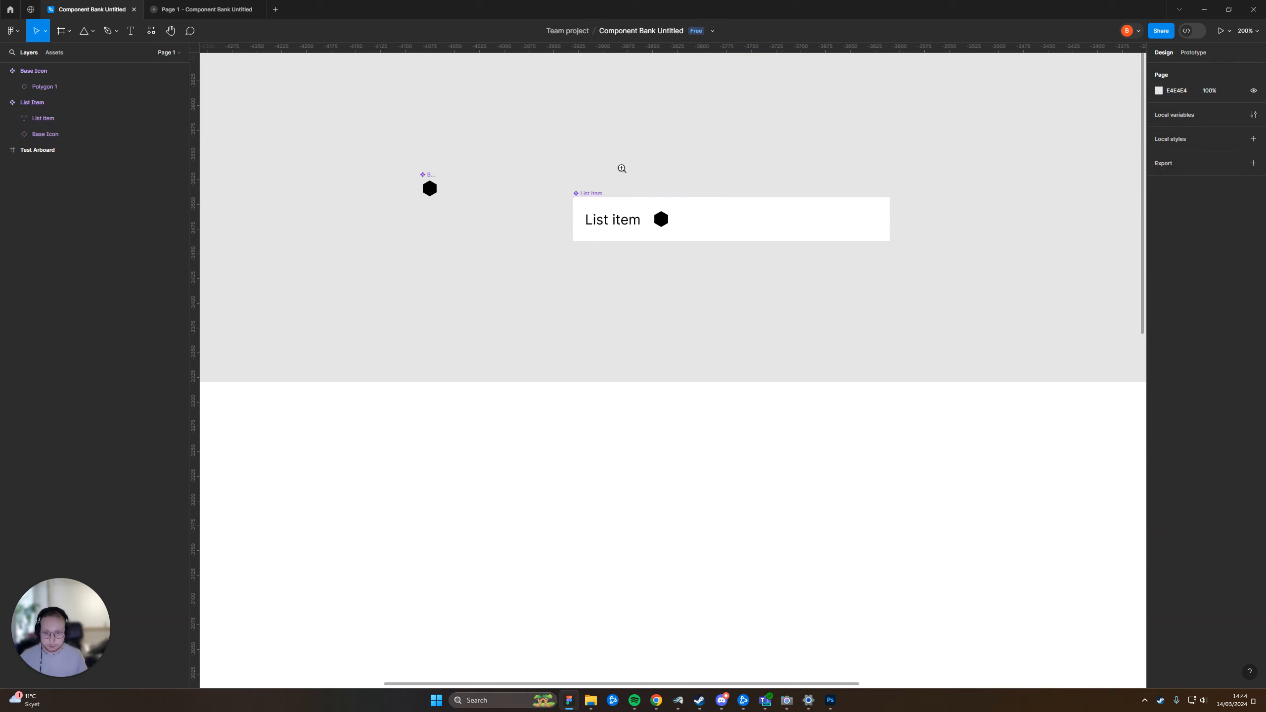
drag(600, 181, 569, 189)
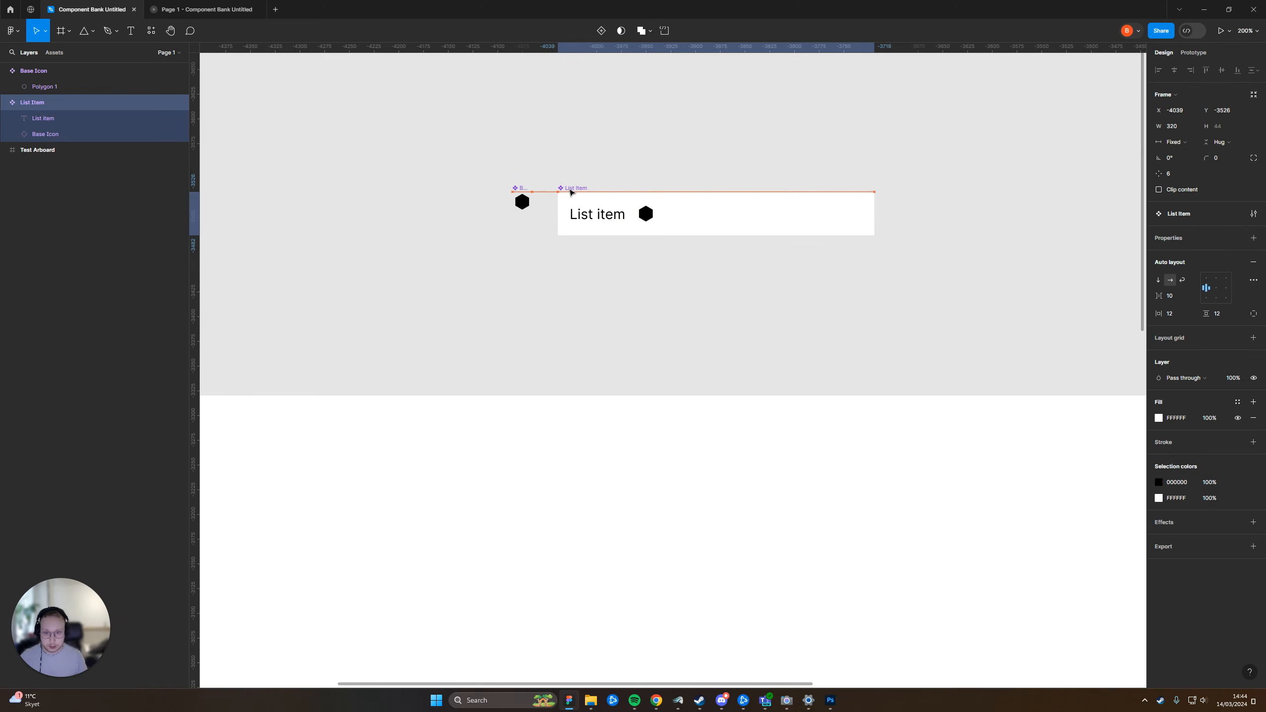
click(725, 157)
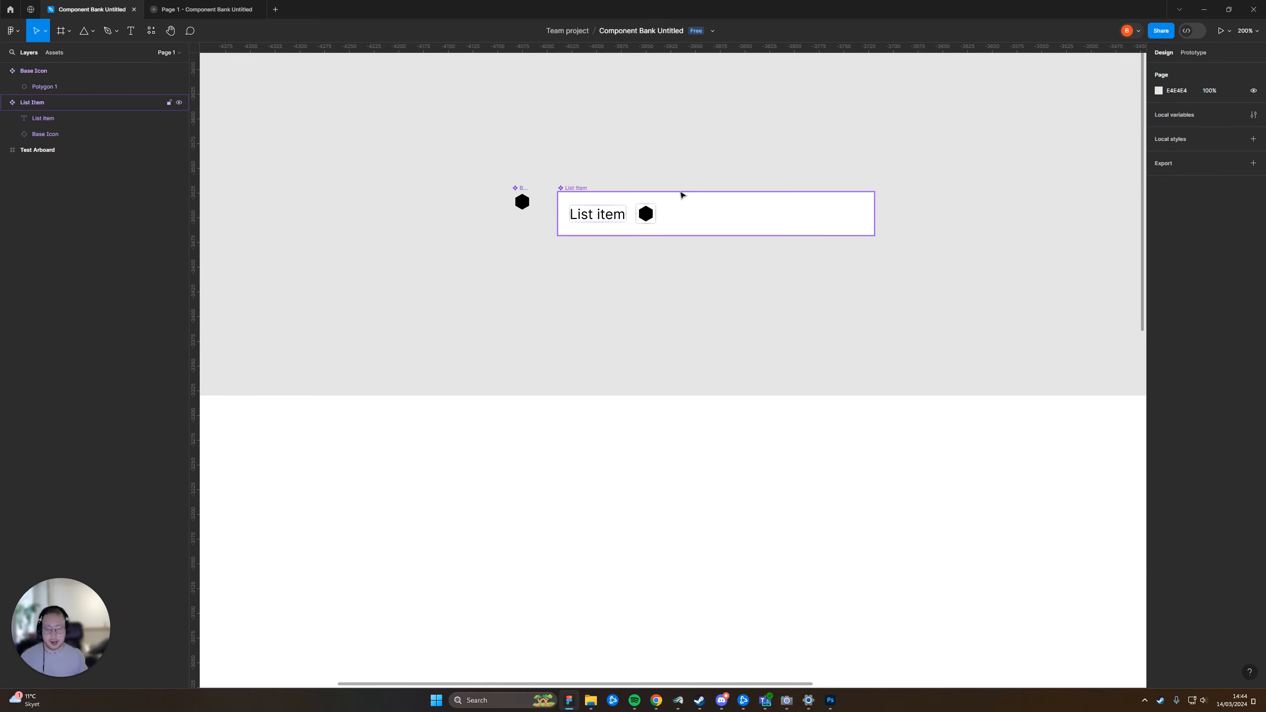
Review the Base Icon and List Item components and their contents on the canvas
scroll(644, 215, up, 1)
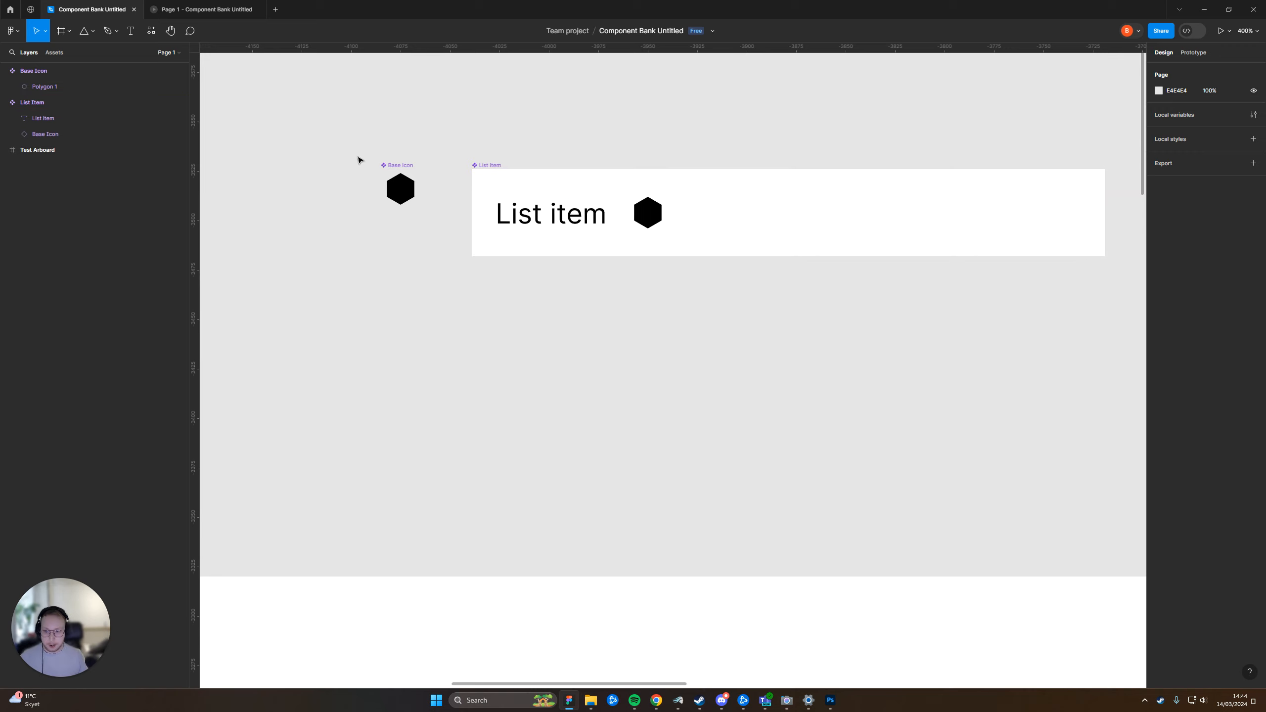
click(390, 166)
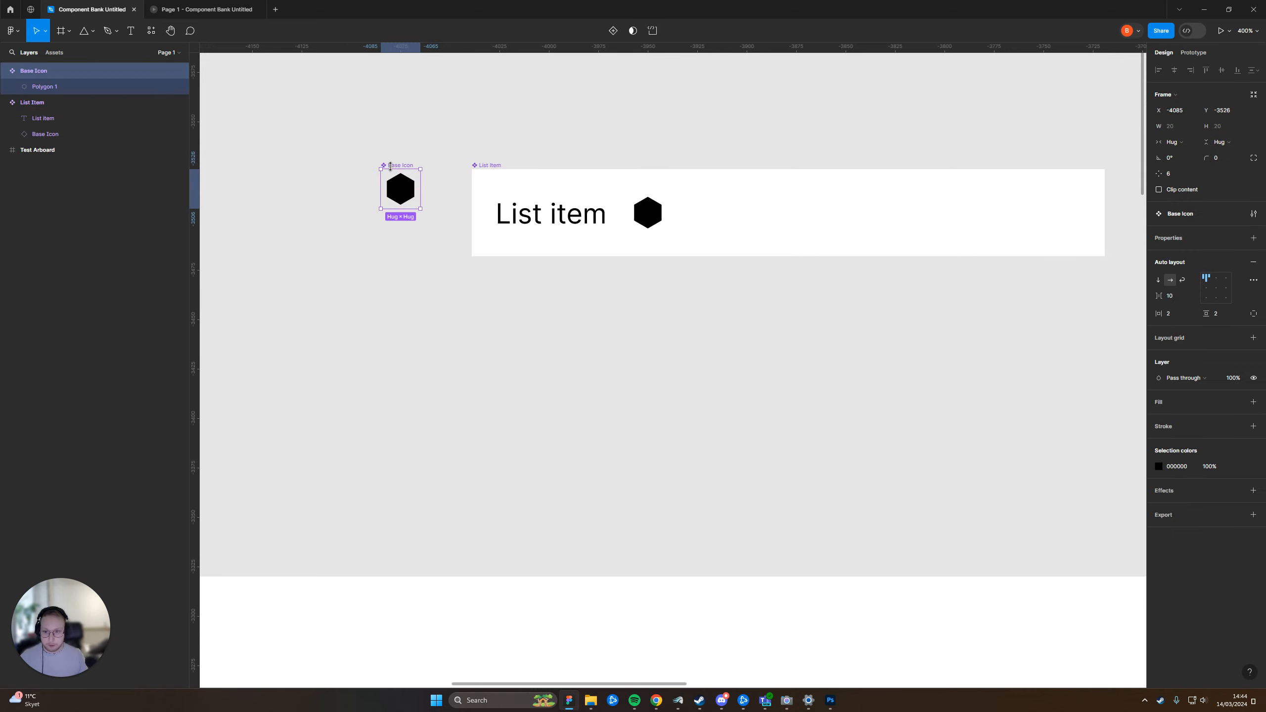
click(523, 129)
click(490, 167)
scroll(645, 114, down, 1)
click(651, 118)
drag(668, 163, 649, 237)
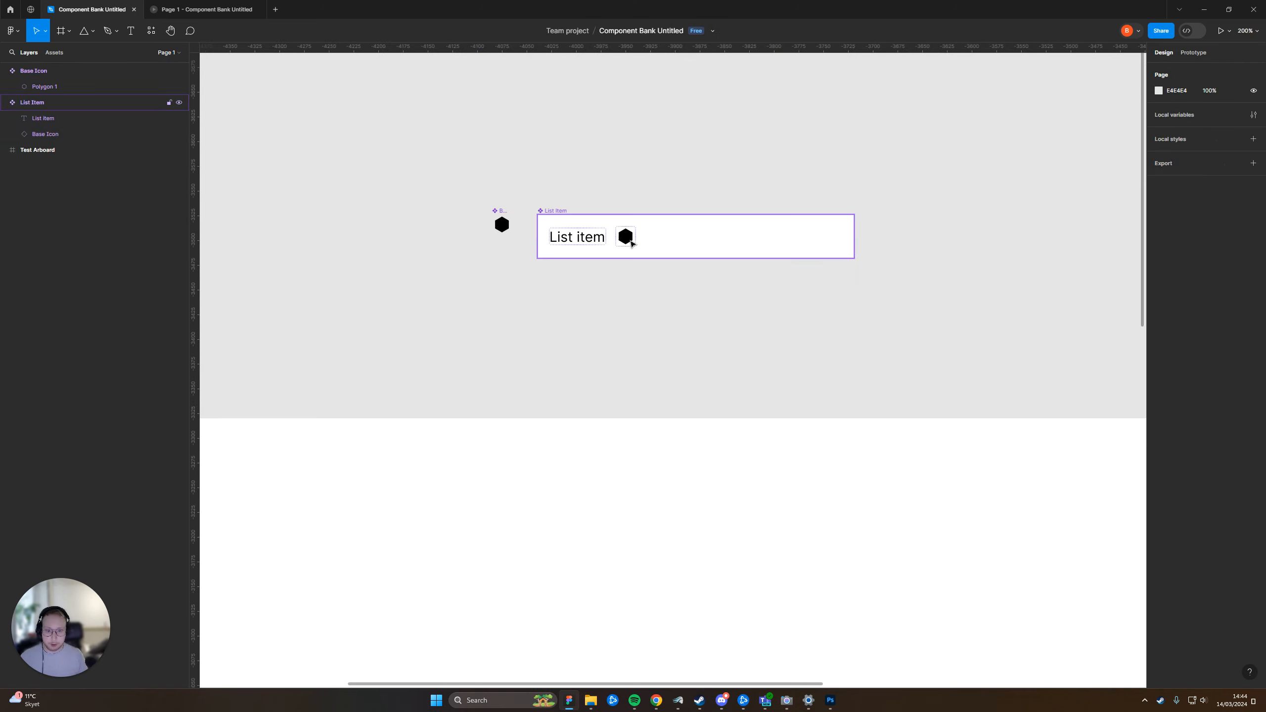
click(649, 236)
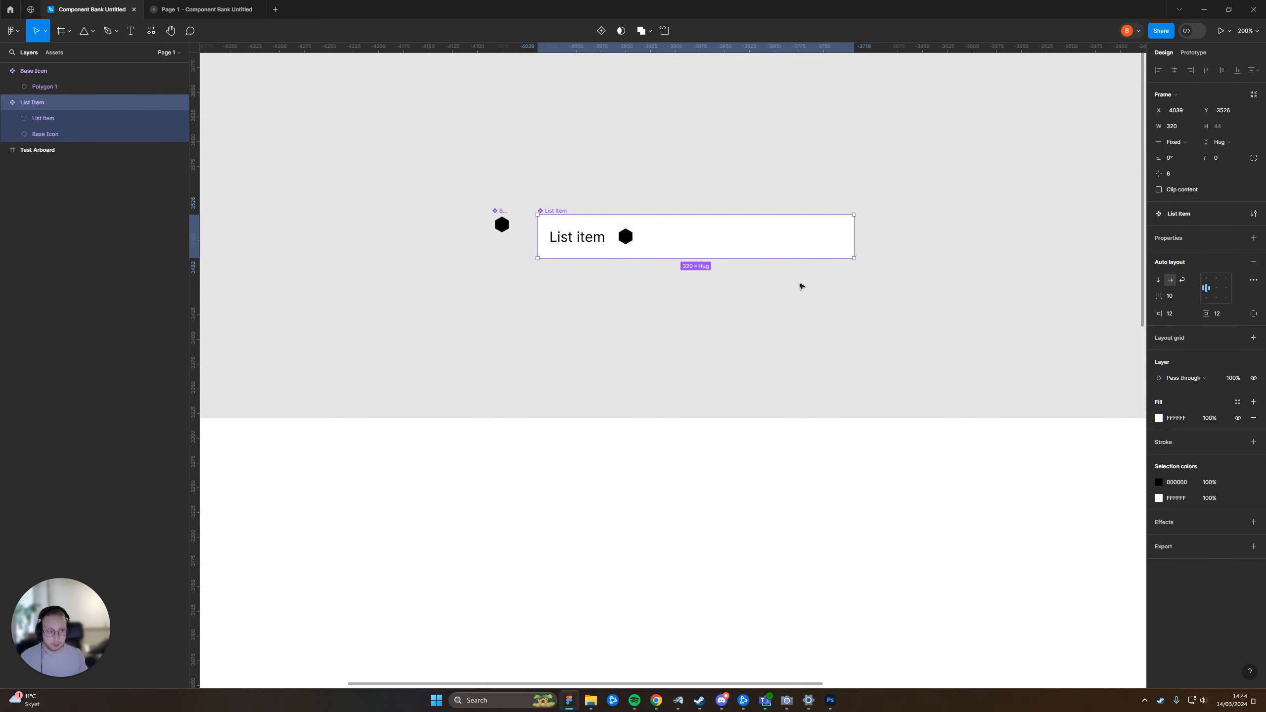
click(753, 275)
scroll(720, 349, down, 3)
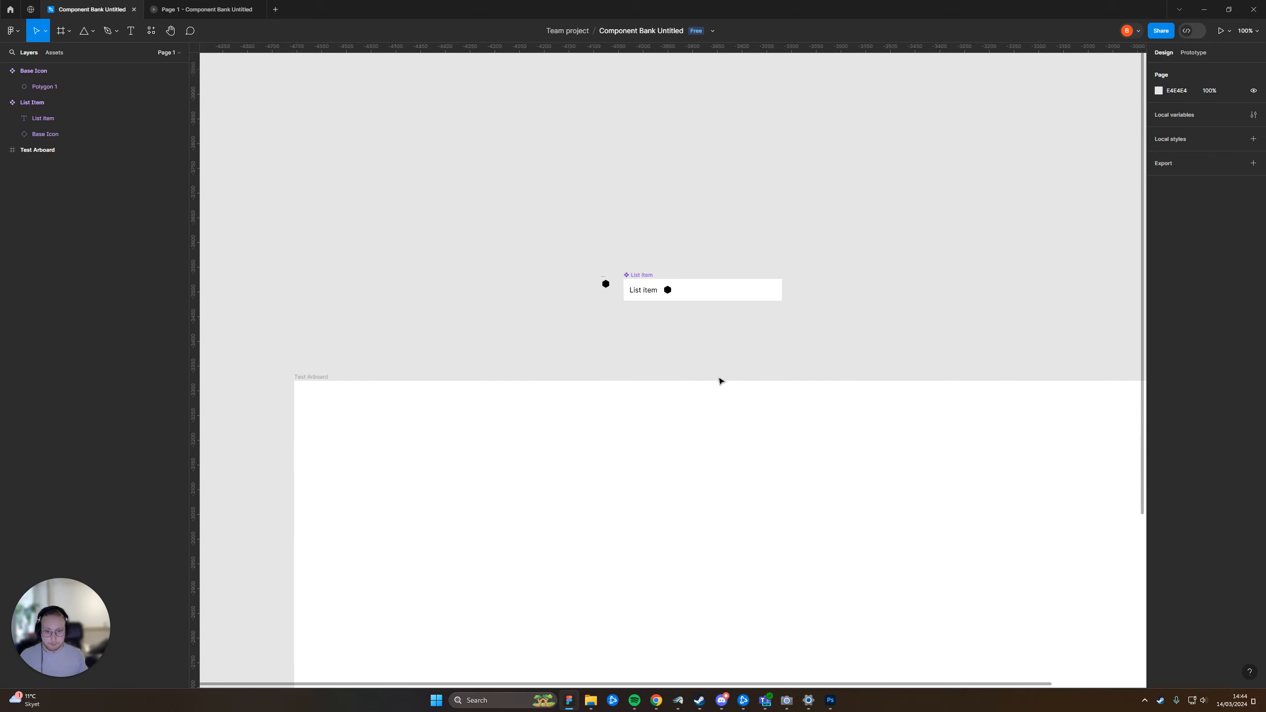
click(629, 284)
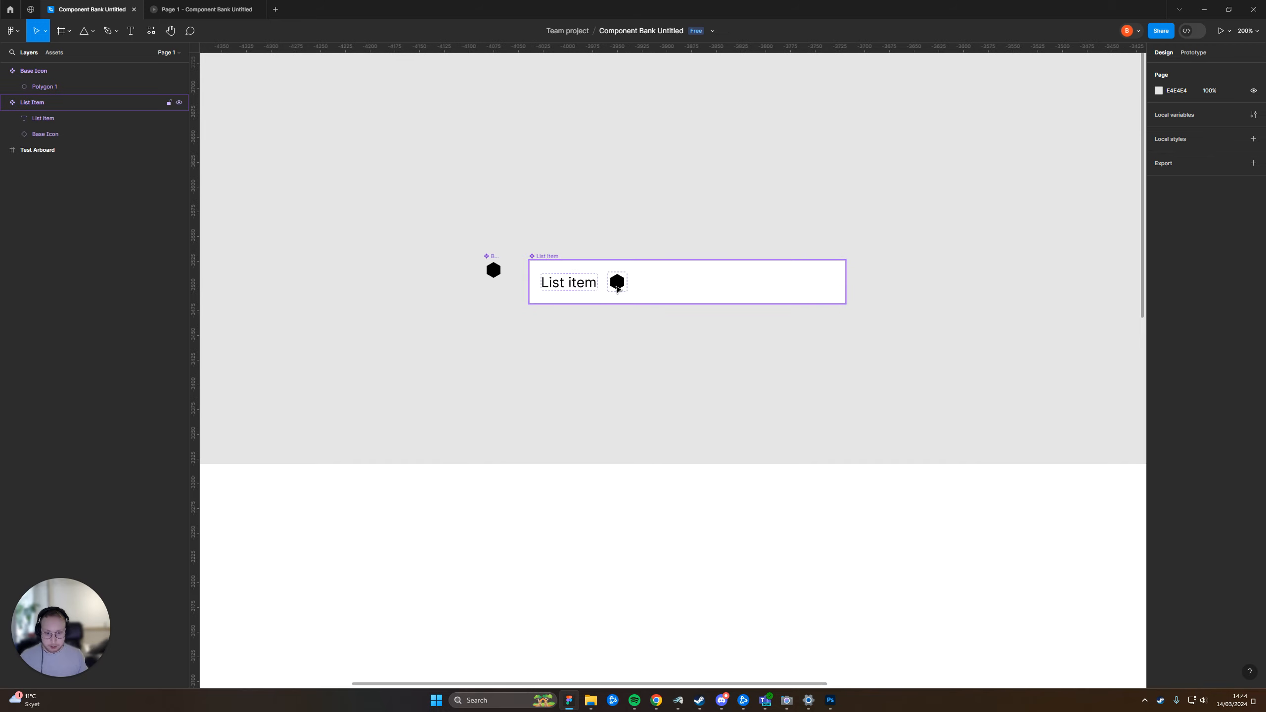
click(743, 293)
double_click(580, 289)
click(692, 179)
Widen the List Item component to 323 and undo the further resize attempt
click(550, 256)
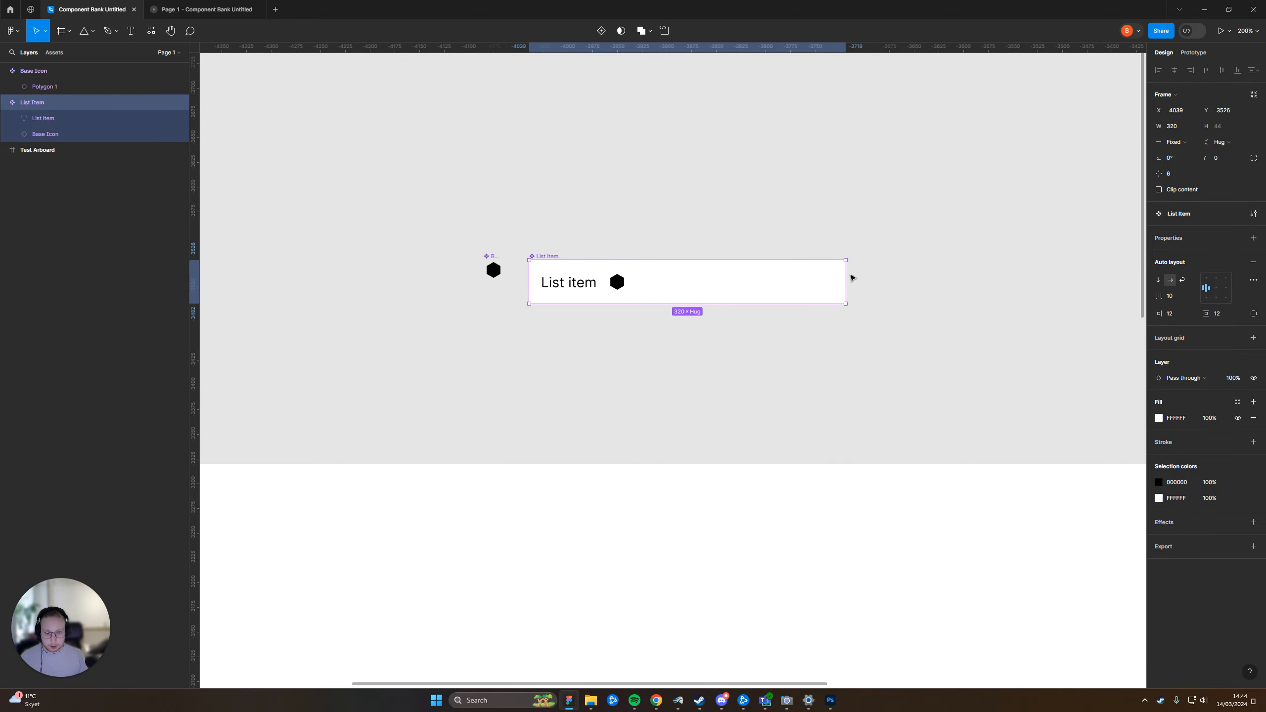
mouse_move(845, 278)
mouse_down()
mouse_move(640, 279)
mouse_move(1036, 284)
mouse_move(777, 283)
mouse_move(848, 283)
mouse_up()
click(912, 176)
click(575, 285)
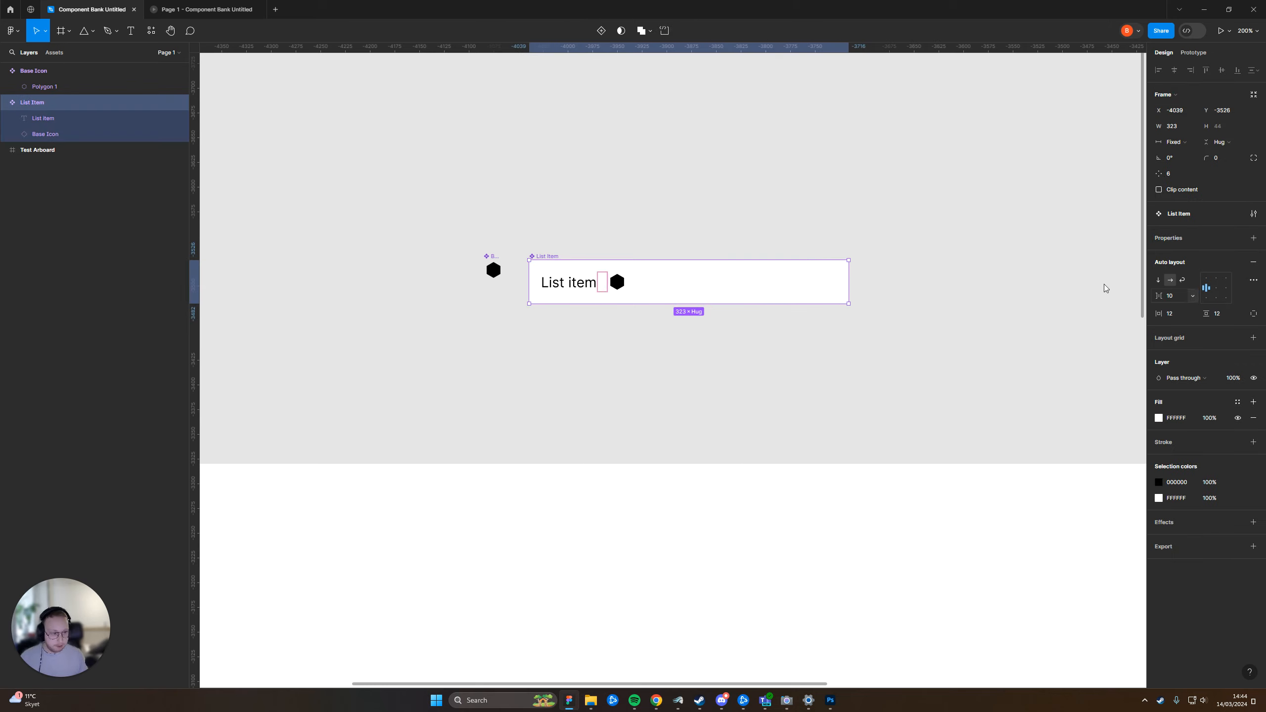
drag(850, 305, 875, 407)
key(ctrl+z)
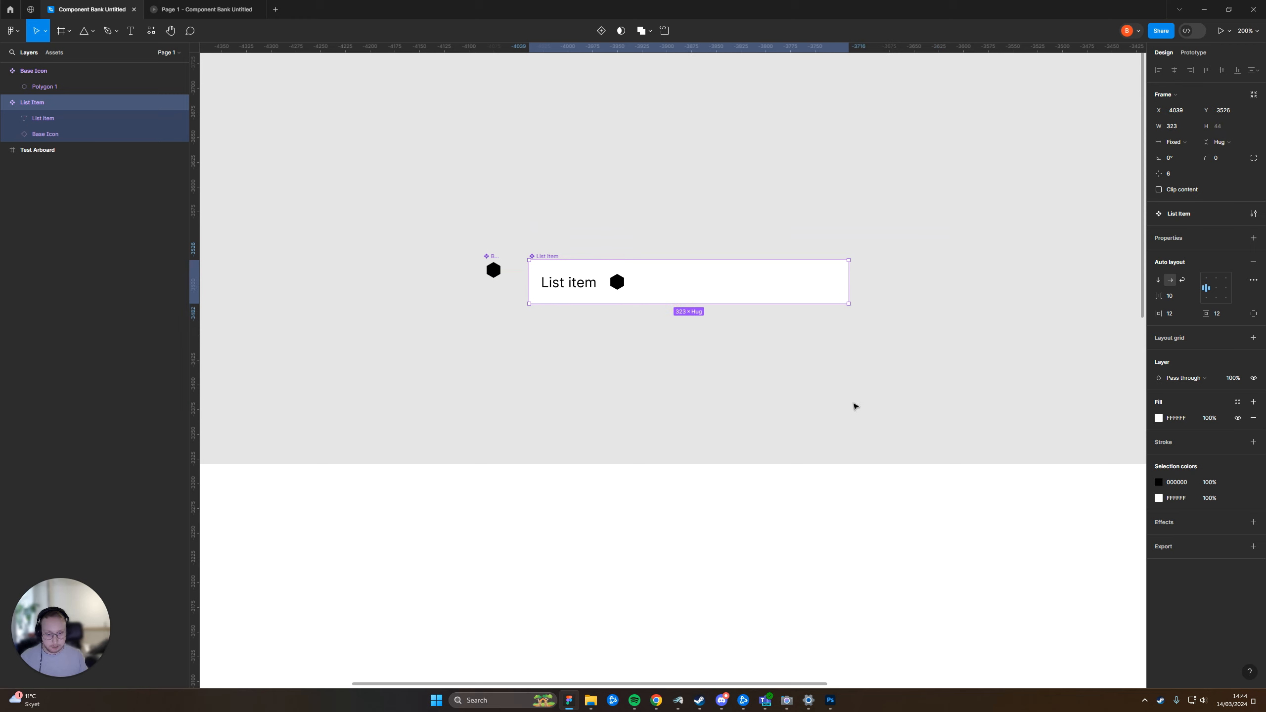
Set the horizontal resizing of the "List item" text inside the List Item component to Fill container
click(622, 287)
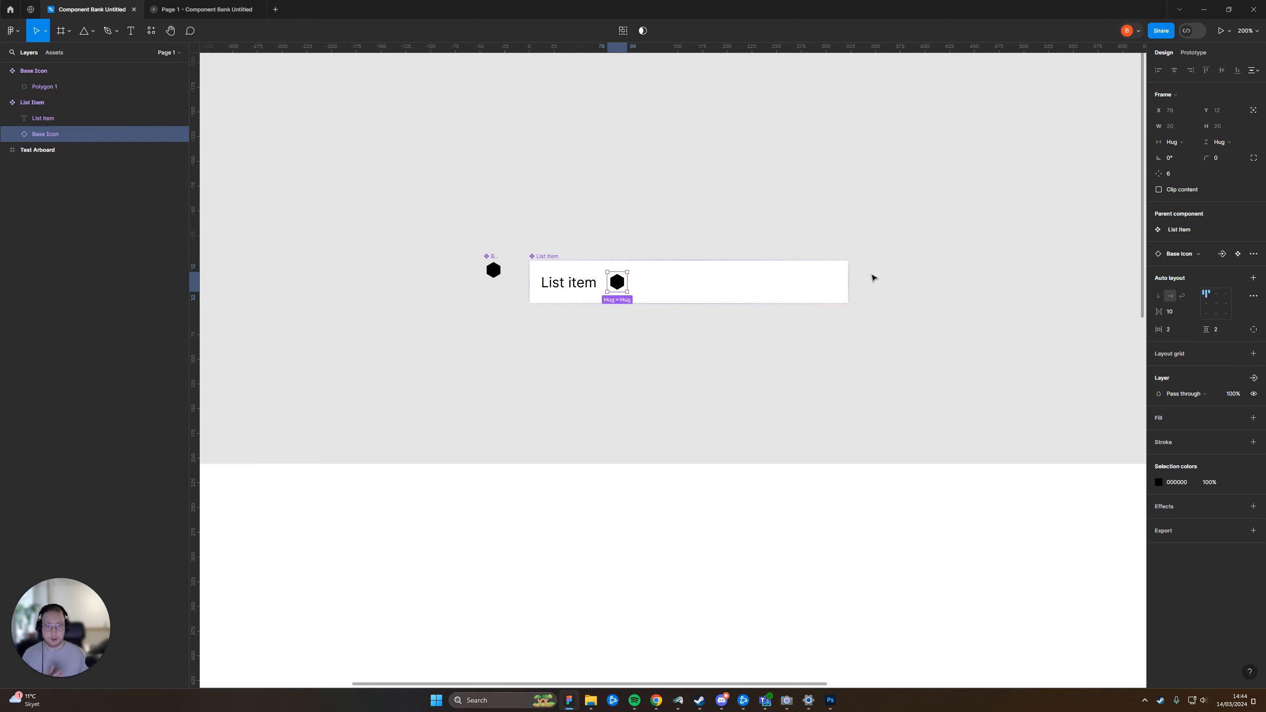
click(765, 286)
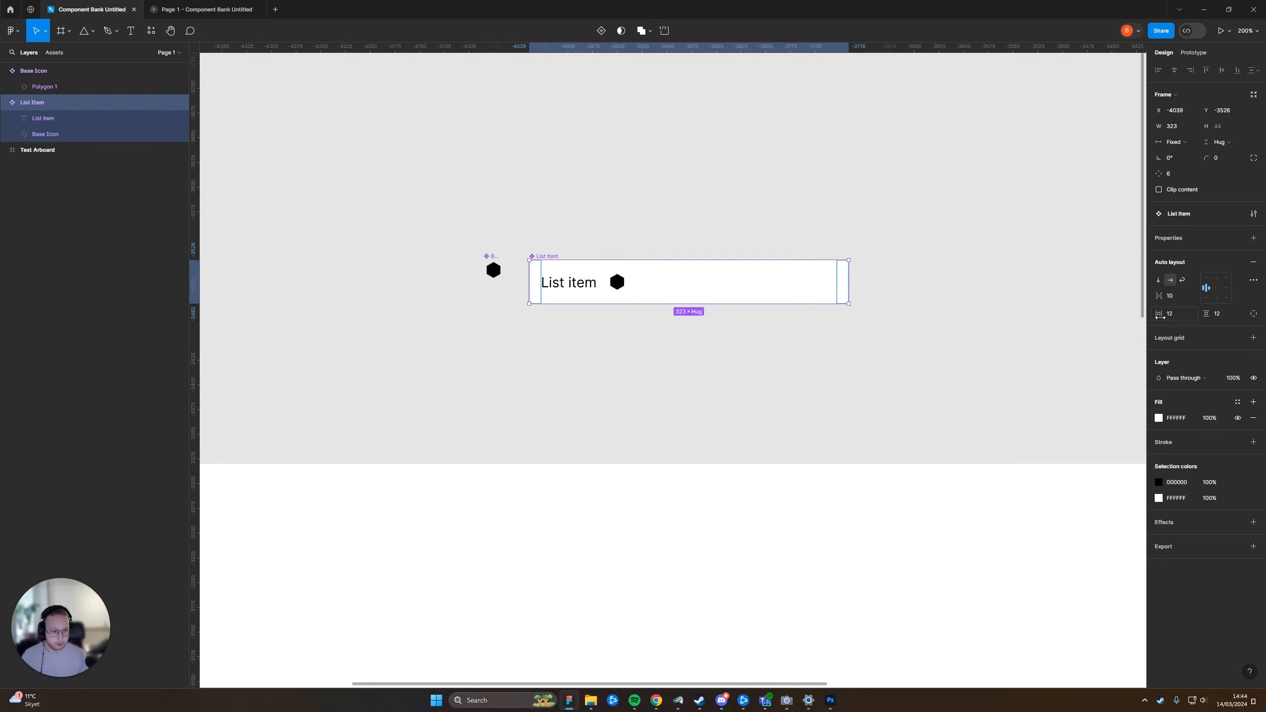
click(630, 322)
click(582, 286)
click(582, 287)
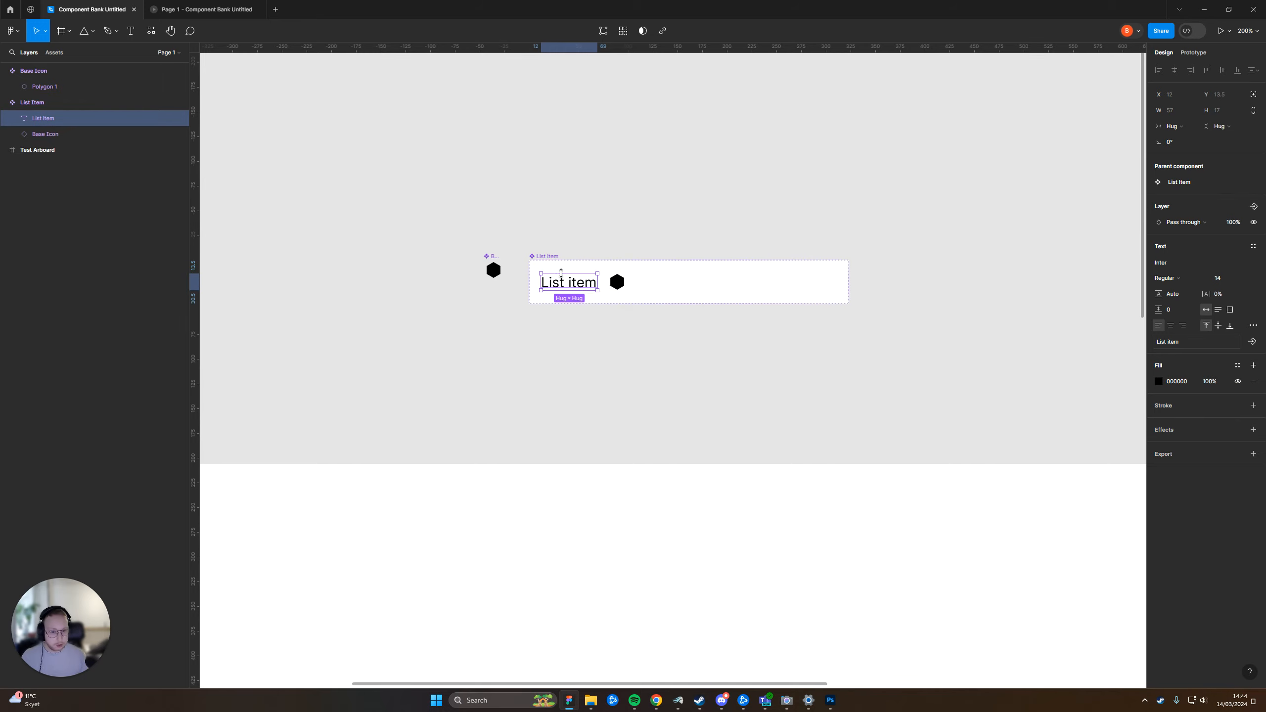
click(1173, 126)
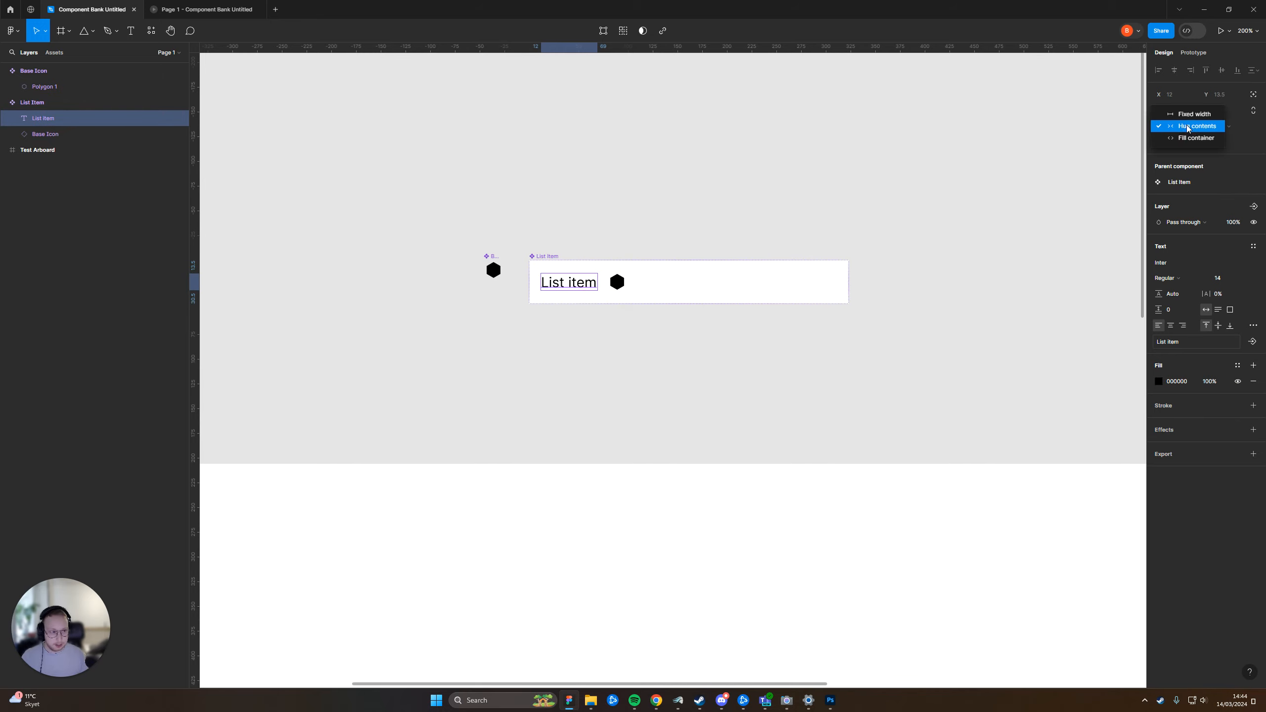
click(1186, 137)
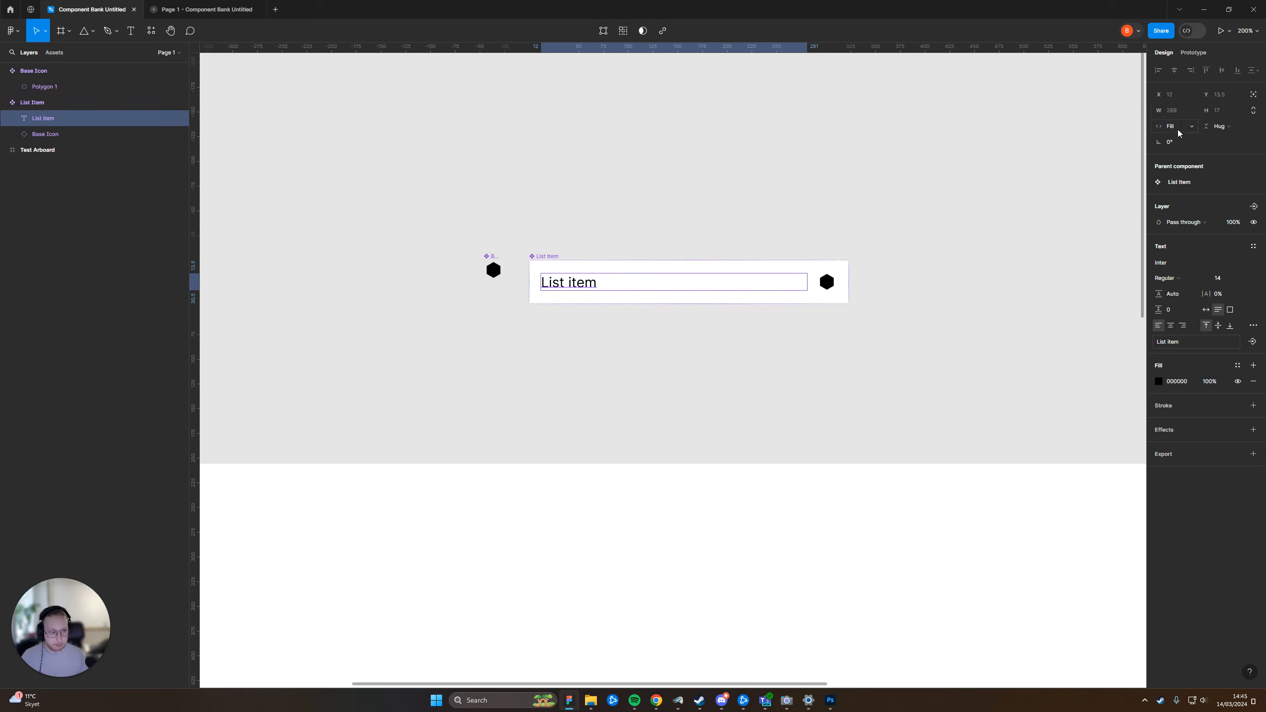
click(1179, 127)
click(921, 176)
click(659, 206)
Inspect the text layer's extent and the Base Icon instance inside the List Item component up close
key(z)
click(586, 285)
click(586, 285)
click(761, 170)
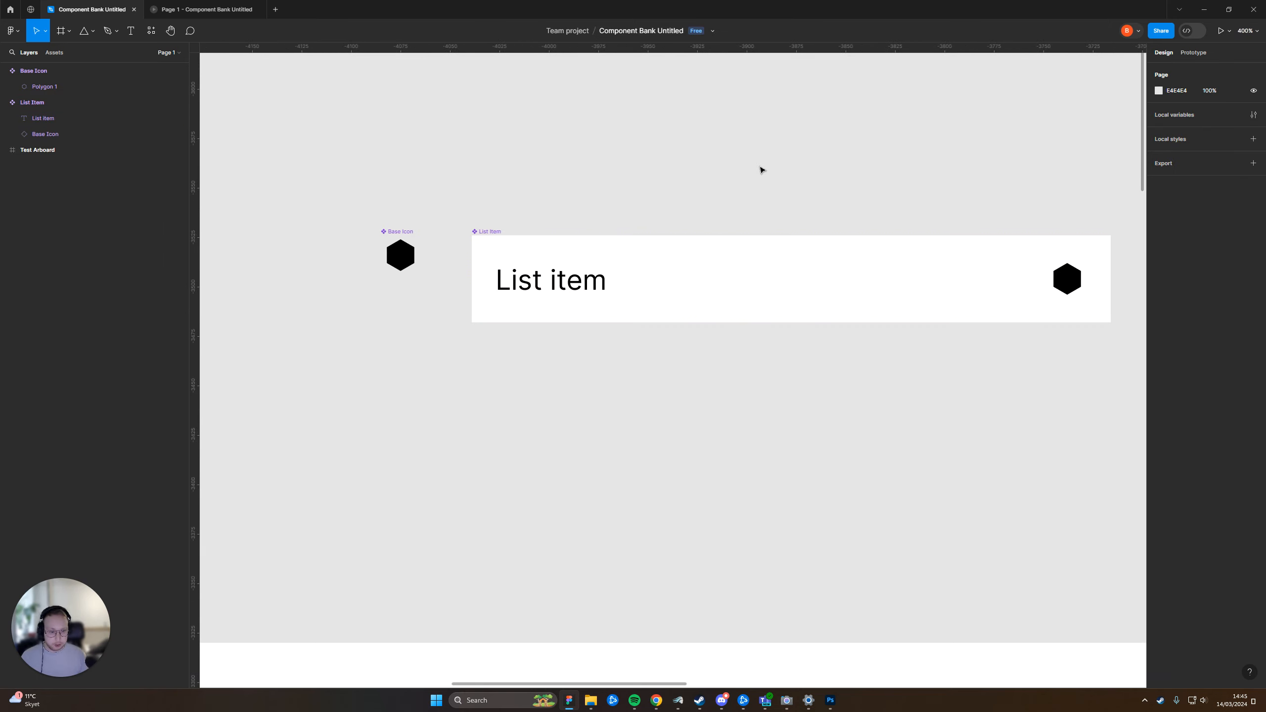
click(563, 275)
double_click(573, 283)
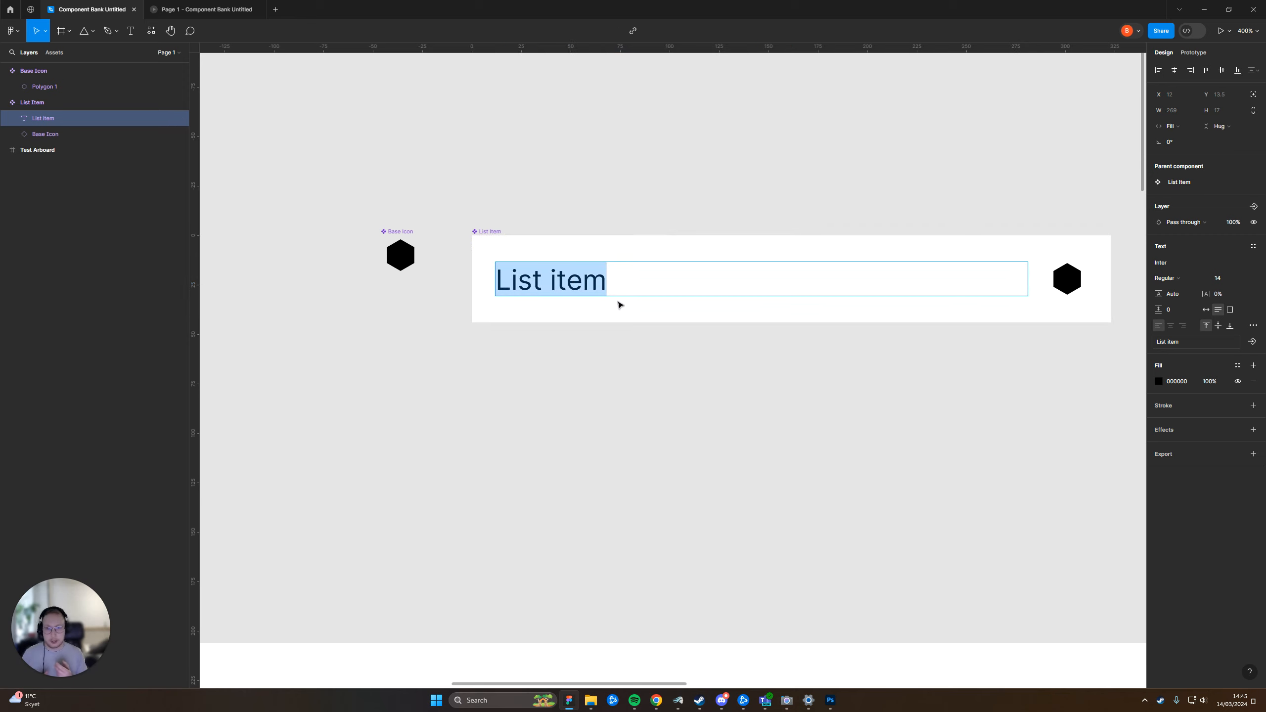
key(Escape)
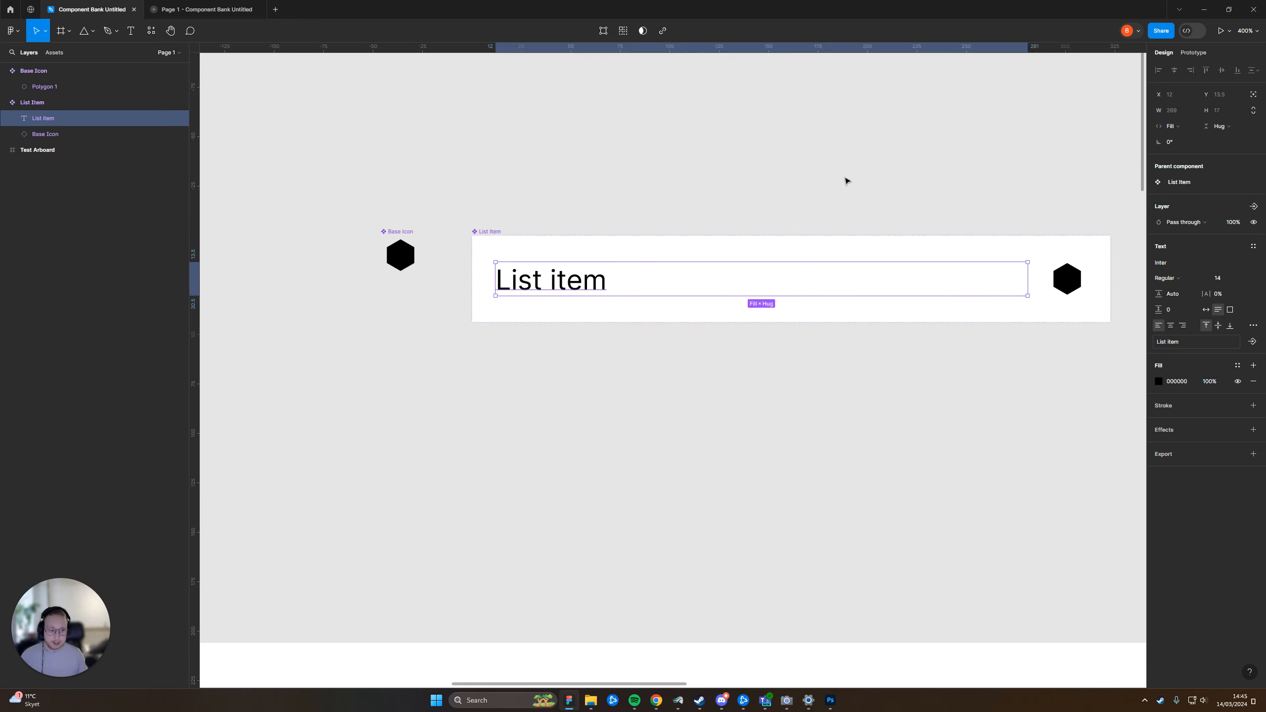
click(844, 181)
click(1059, 279)
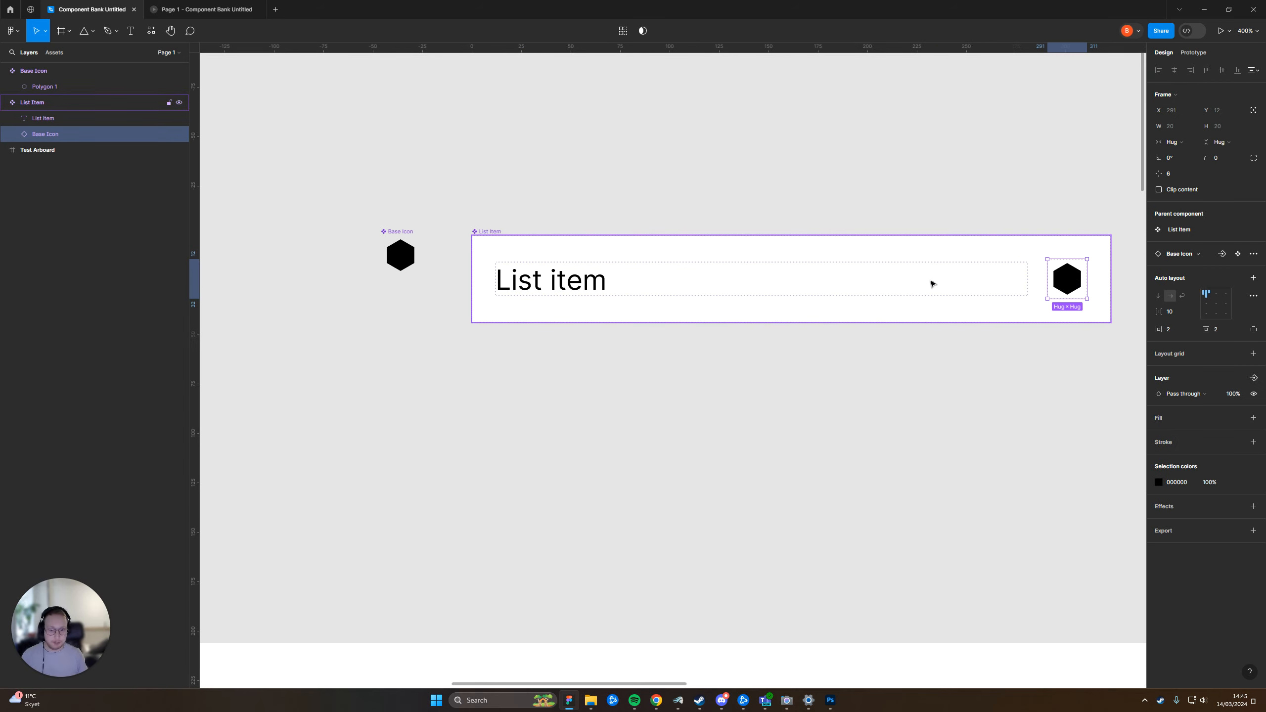
click(546, 275)
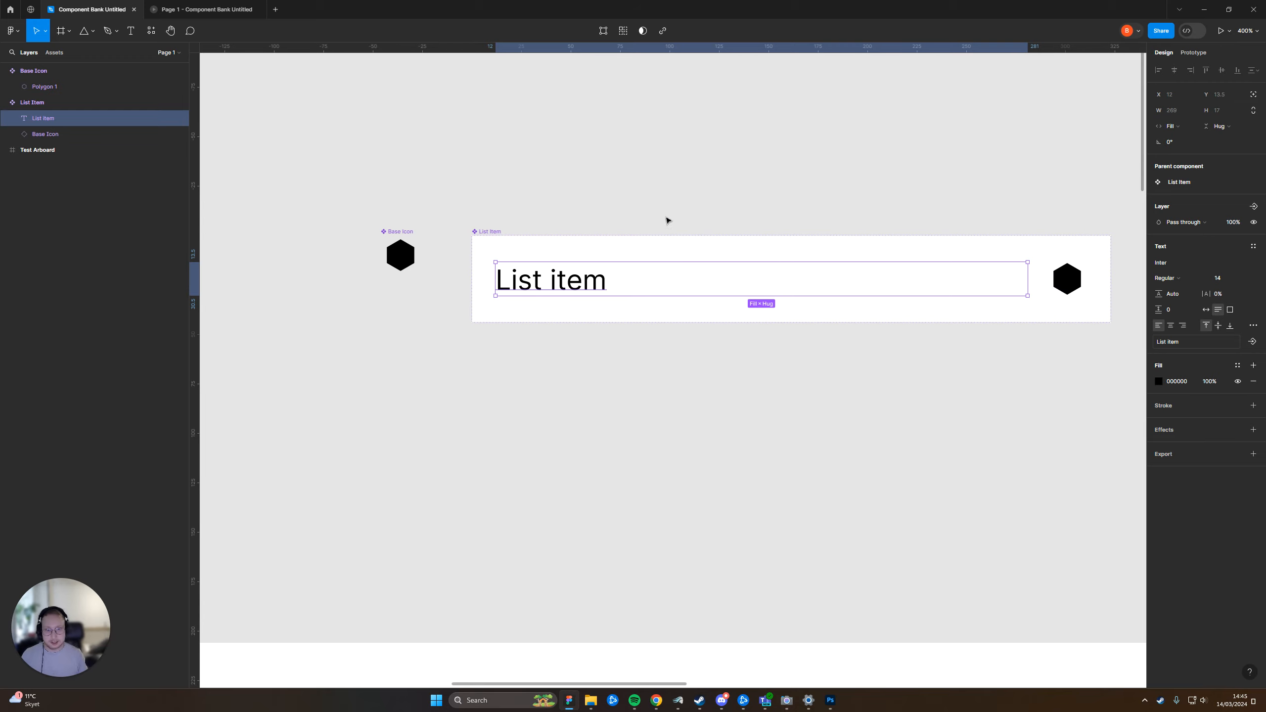
click(719, 174)
Narrow the List Item component to 264 and shrink it further, and select its text layer
click(491, 232)
drag(1113, 284, 994, 321)
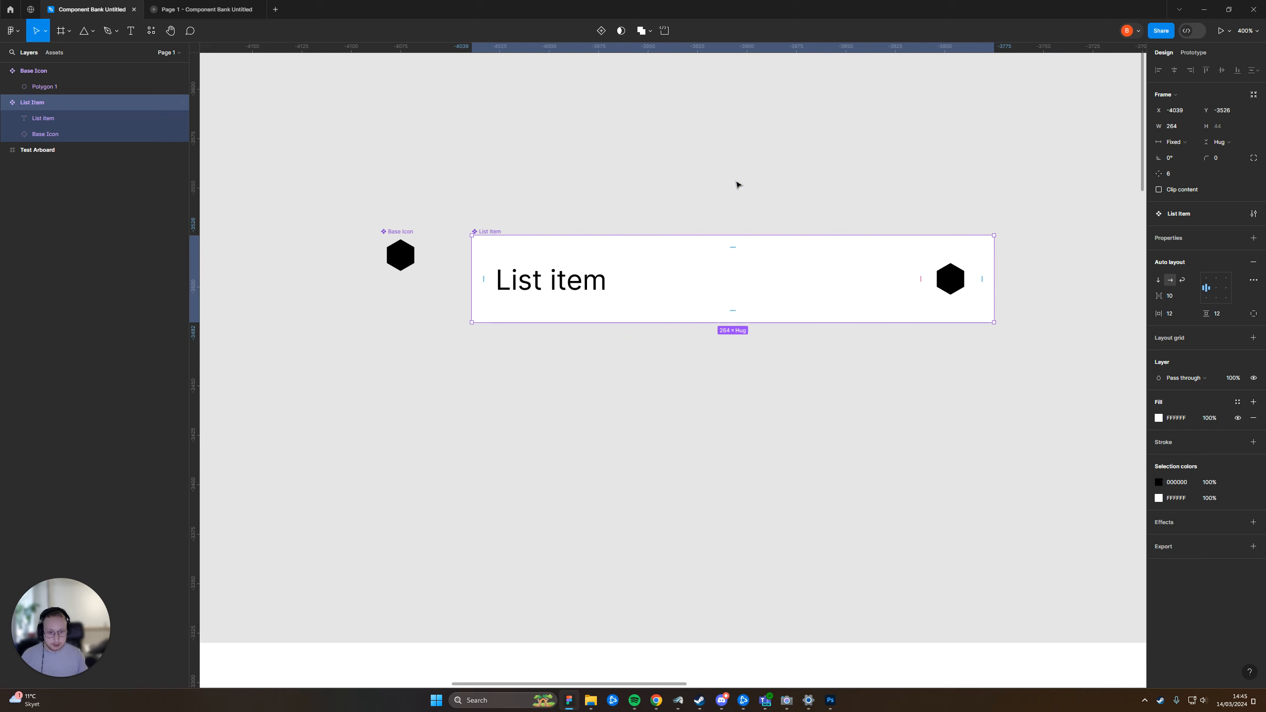
ctrl+alt+click(940, 243)
drag(1054, 237, 792, 278)
click(721, 278)
ctrl+click(650, 279)
click(588, 261)
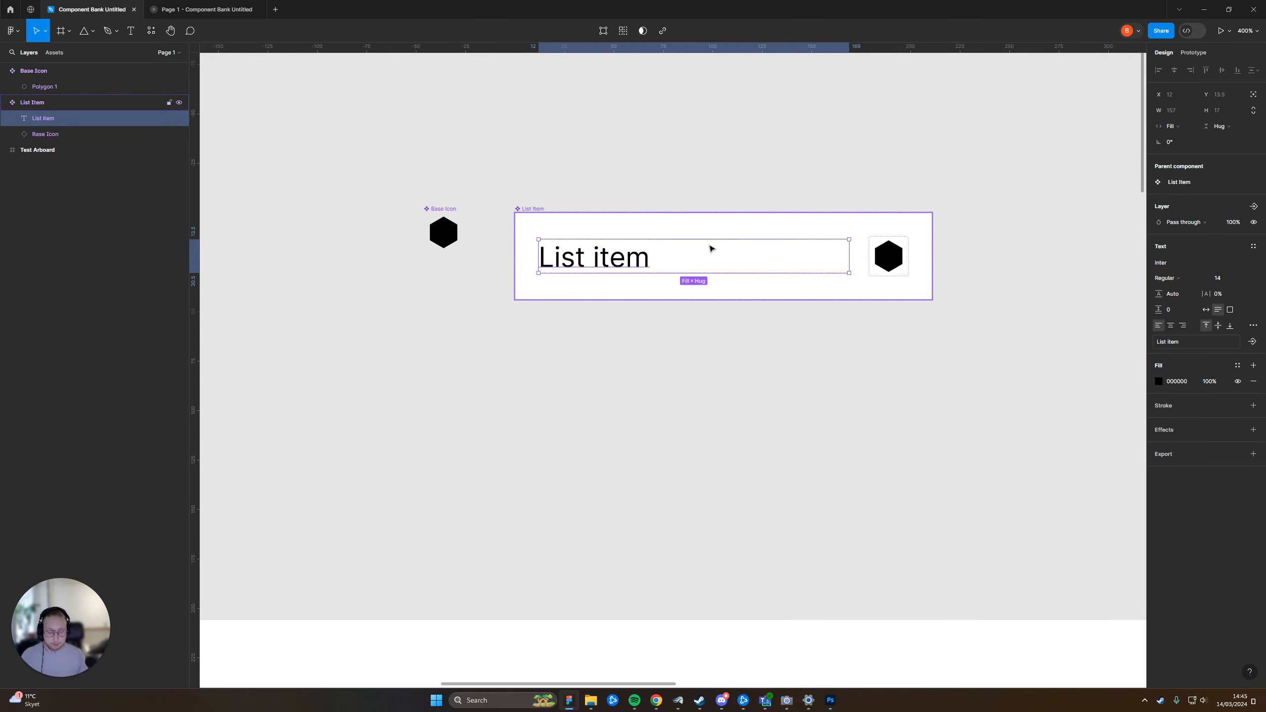
Narrow the List Item component to 194, undoing the excess resize
click(853, 136)
click(532, 206)
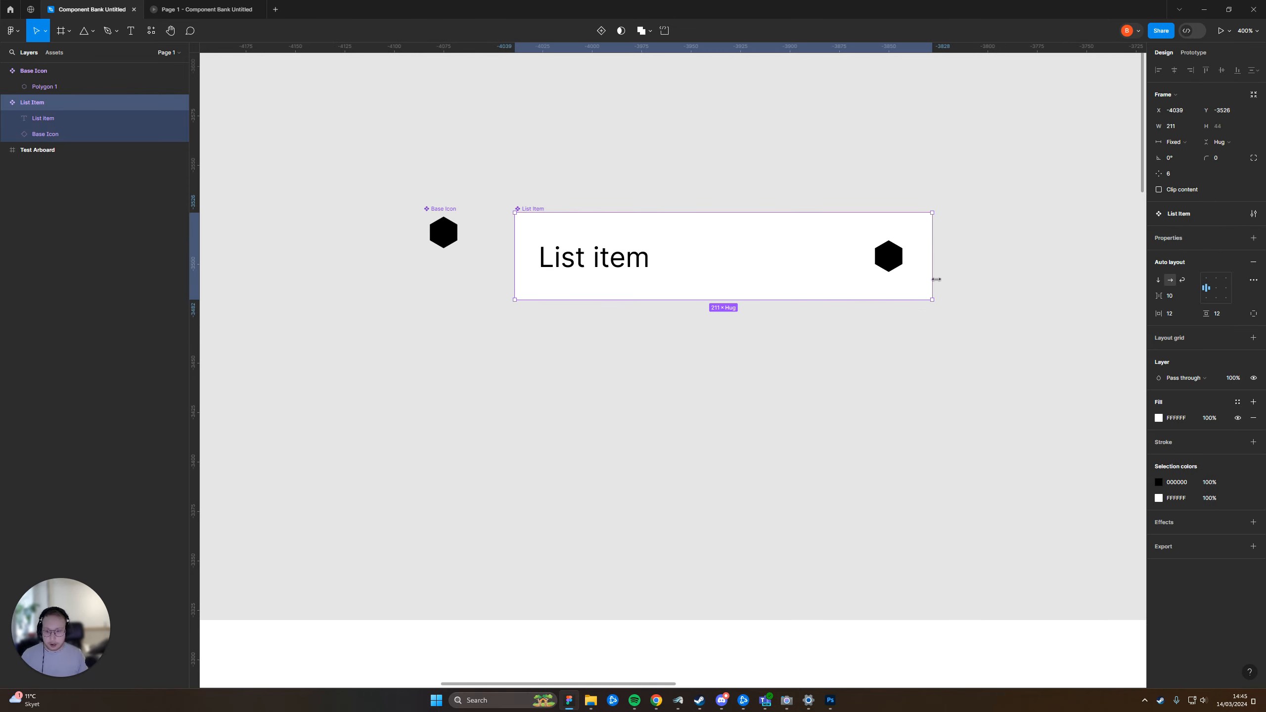
drag(934, 281, 653, 292)
key(ctrl+z)
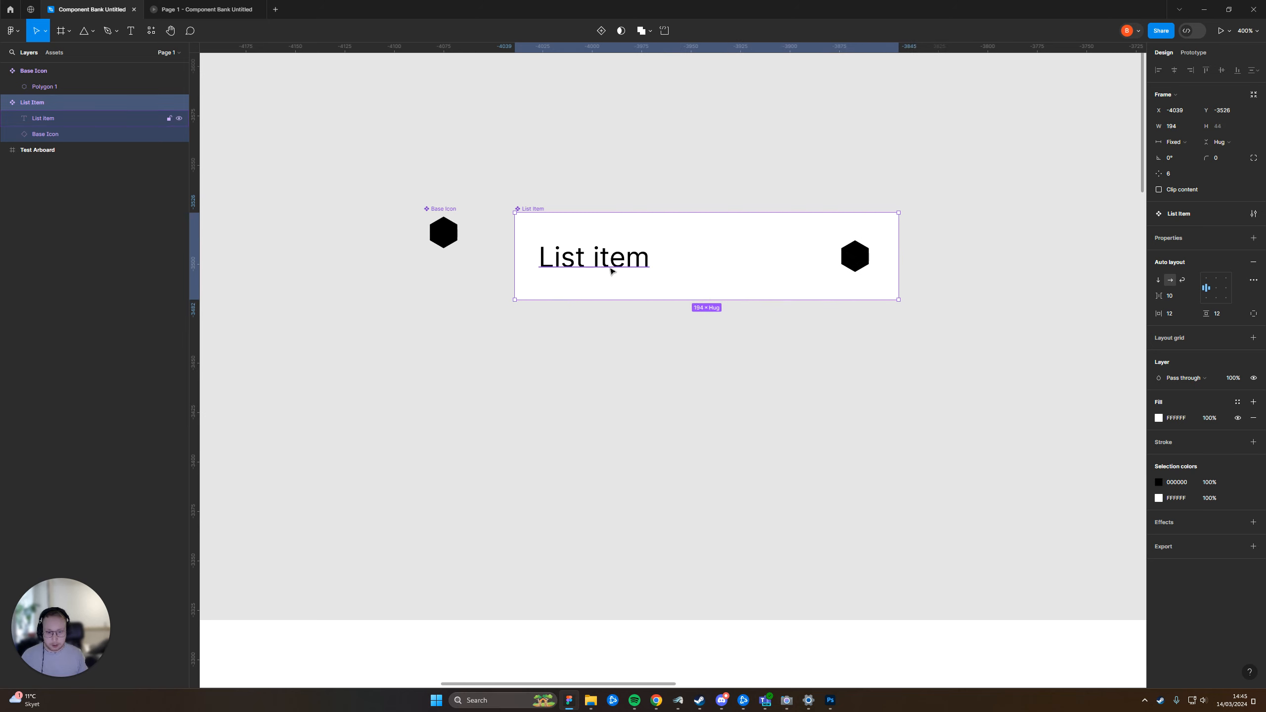
Enable text truncation for the "List item" text and narrow the List Item component to 142
click(598, 264)
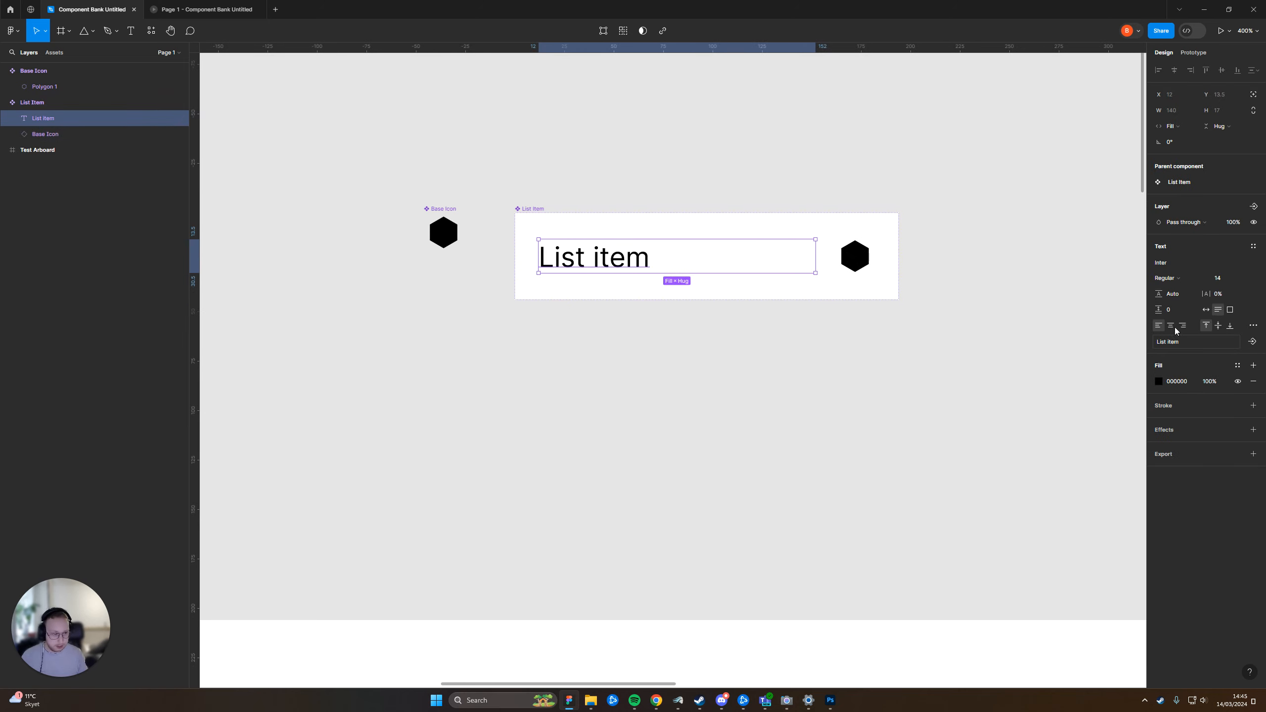
click(1254, 327)
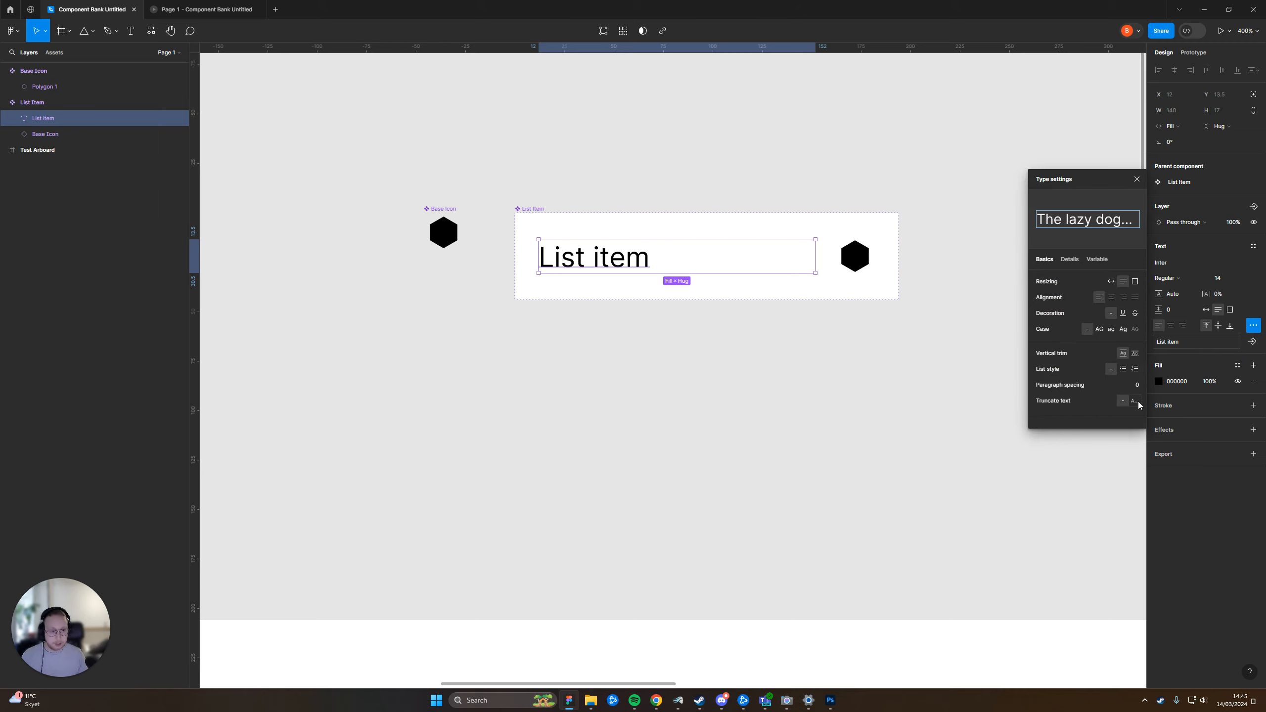
click(752, 132)
click(596, 220)
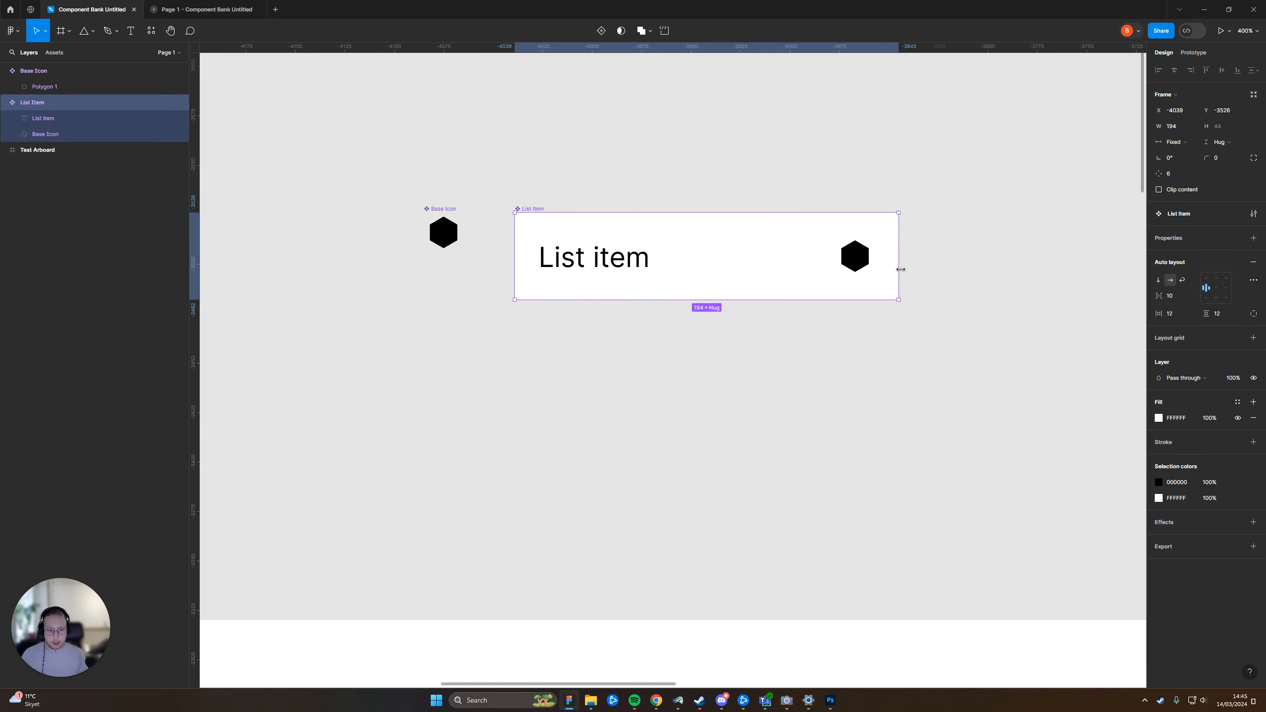
drag(901, 270, 796, 305)
click(593, 258)
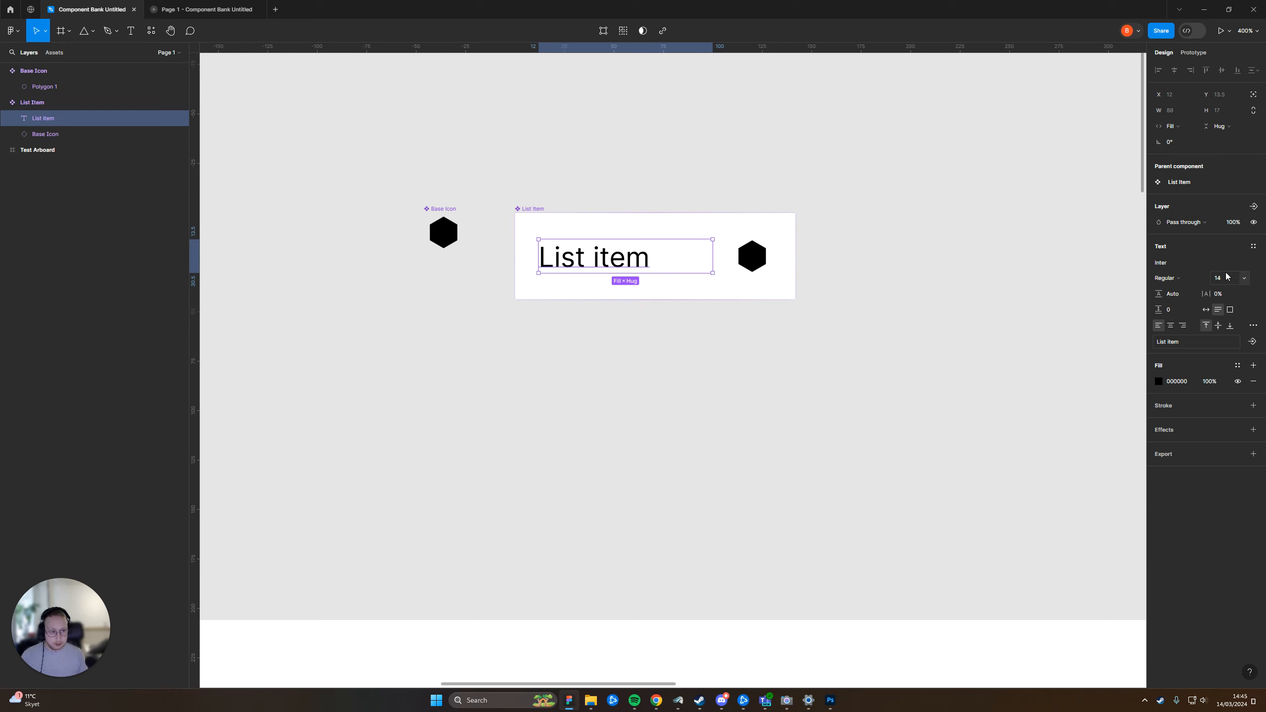
click(1252, 328)
click(536, 209)
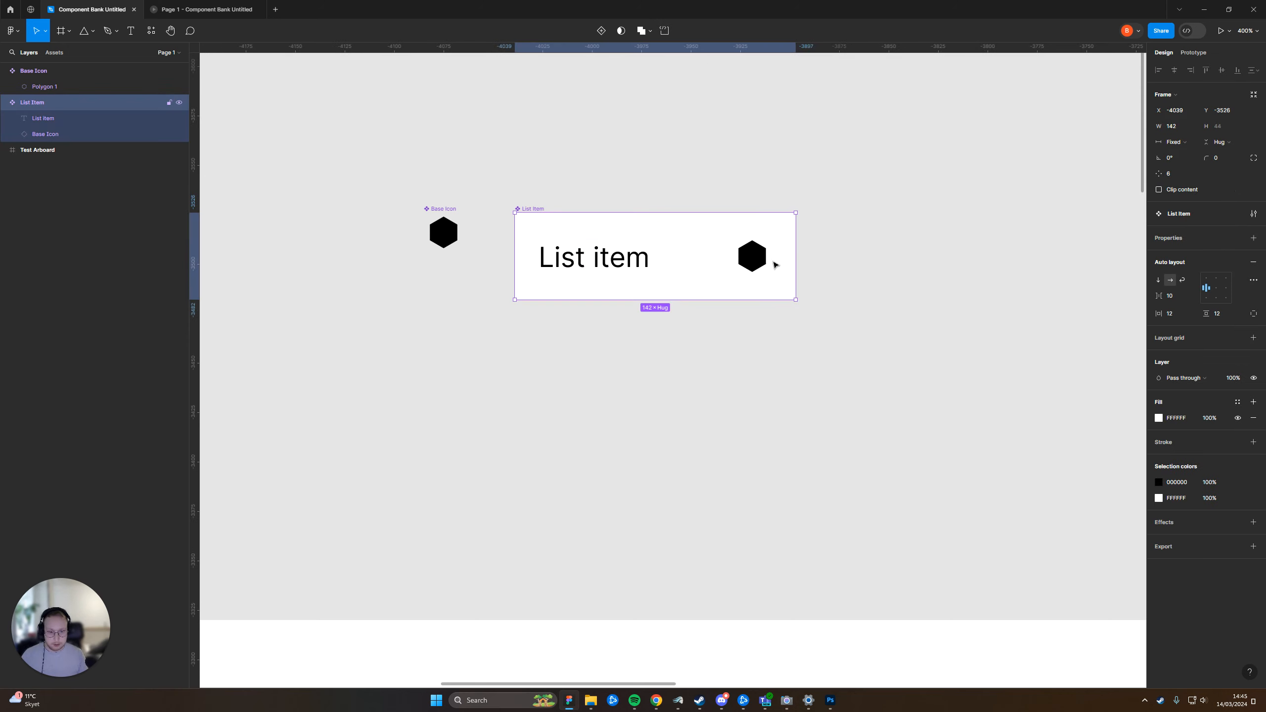
Test the truncated text by widening the List Item component to 221 and shrinking it to 21
drag(795, 264, 668, 266)
drag(668, 266, 951, 281)
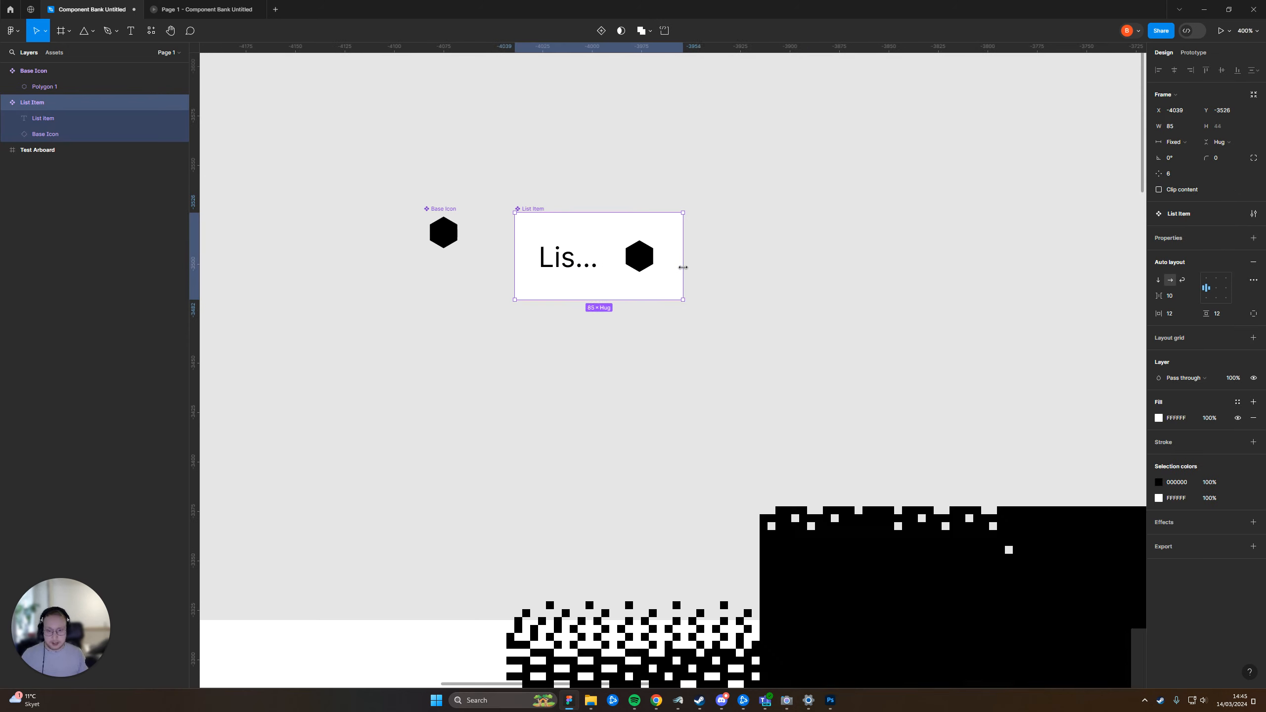
click(990, 277)
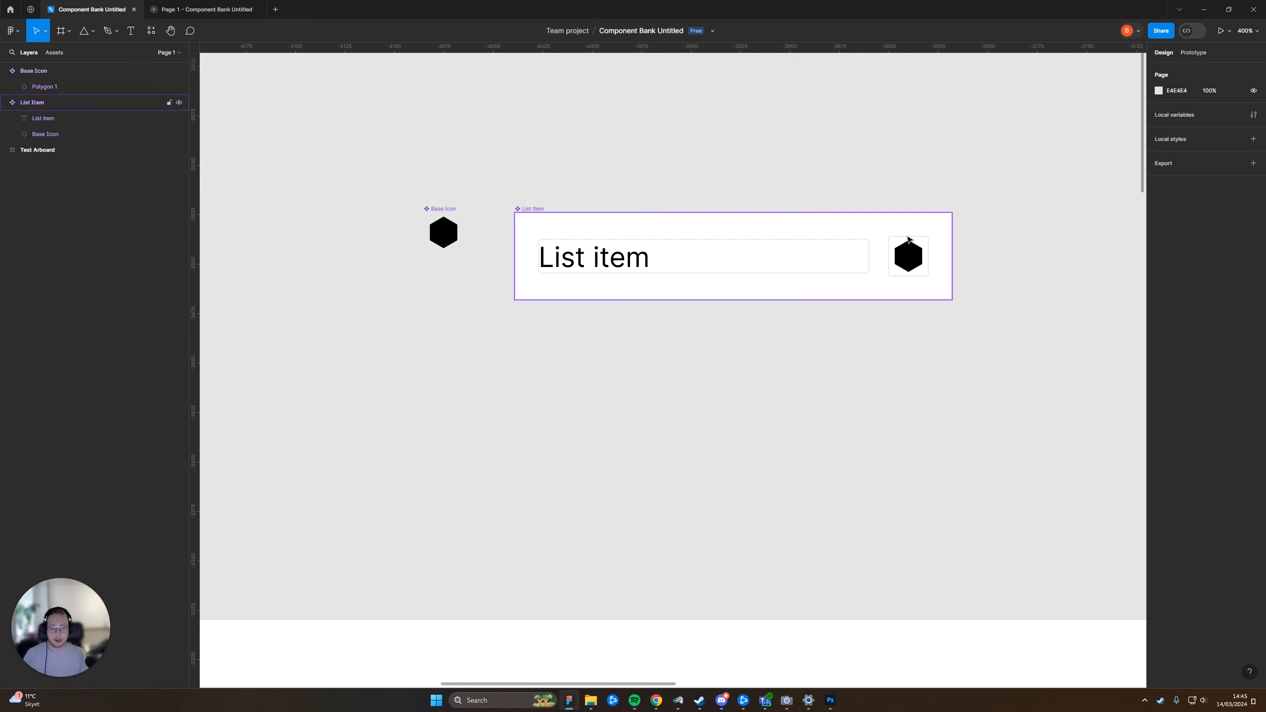
scroll(857, 260, down, 3)
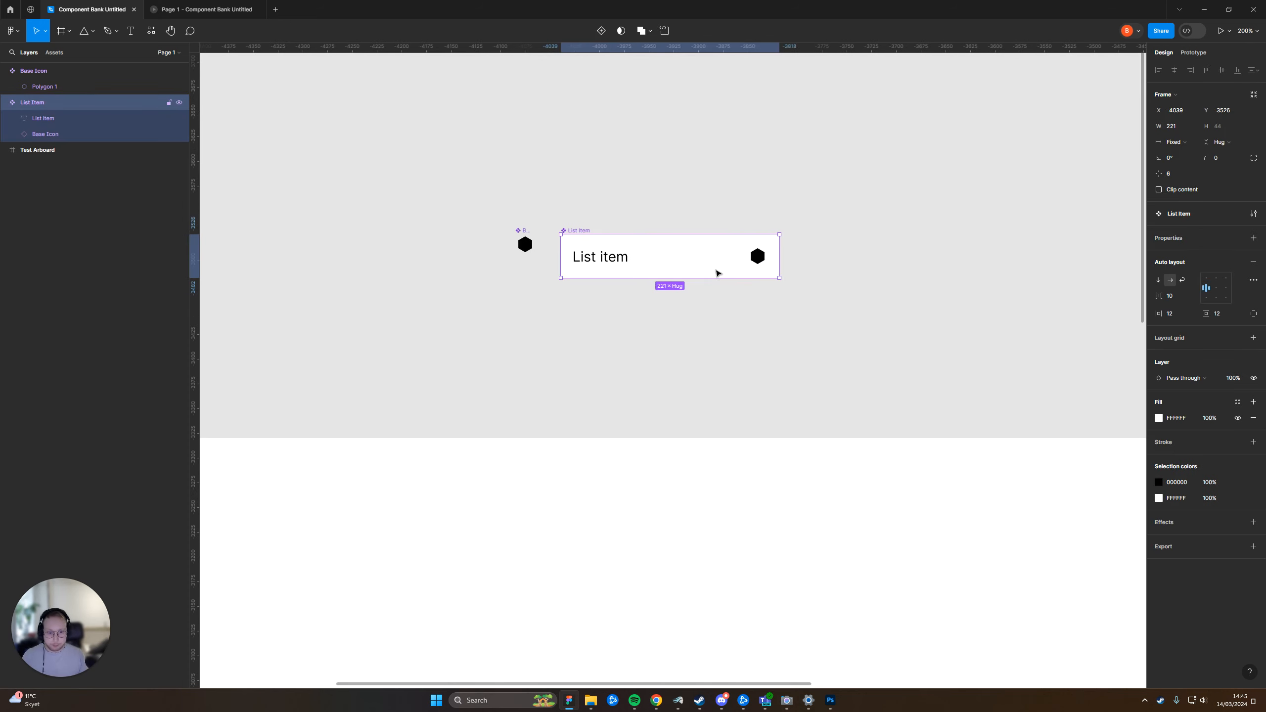
drag(778, 269, 570, 268)
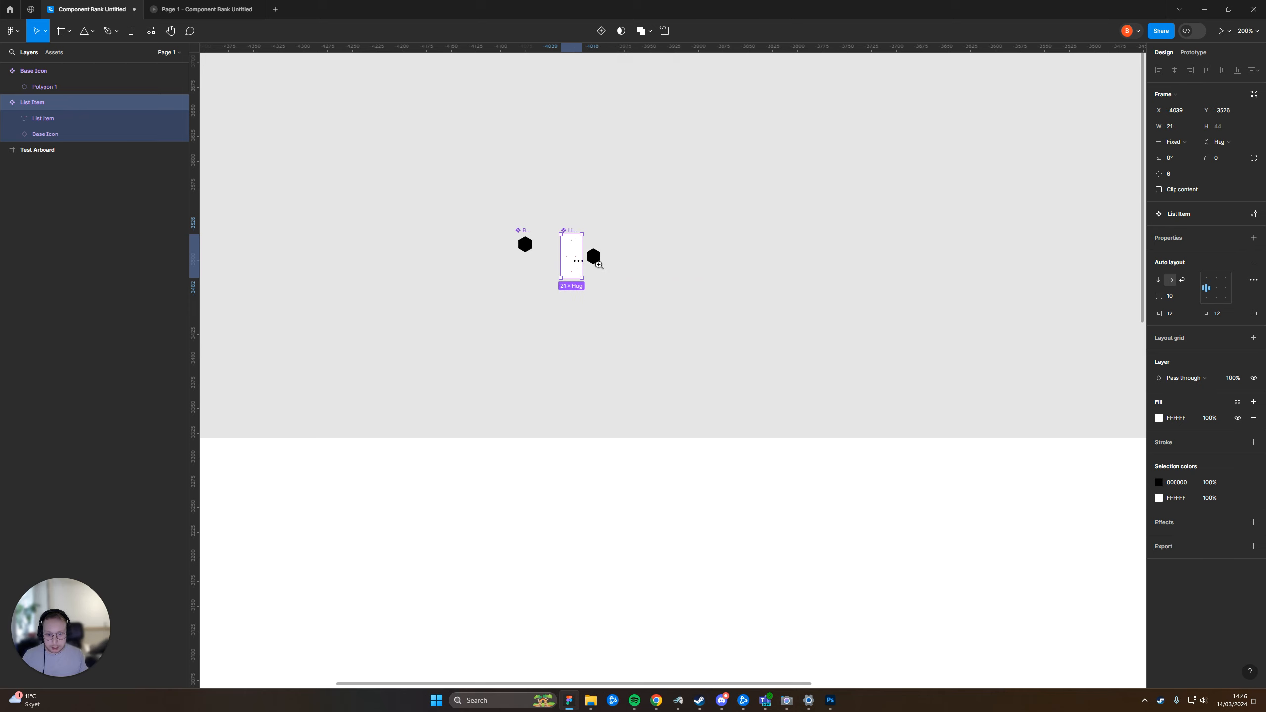
scroll(588, 252, up, 3)
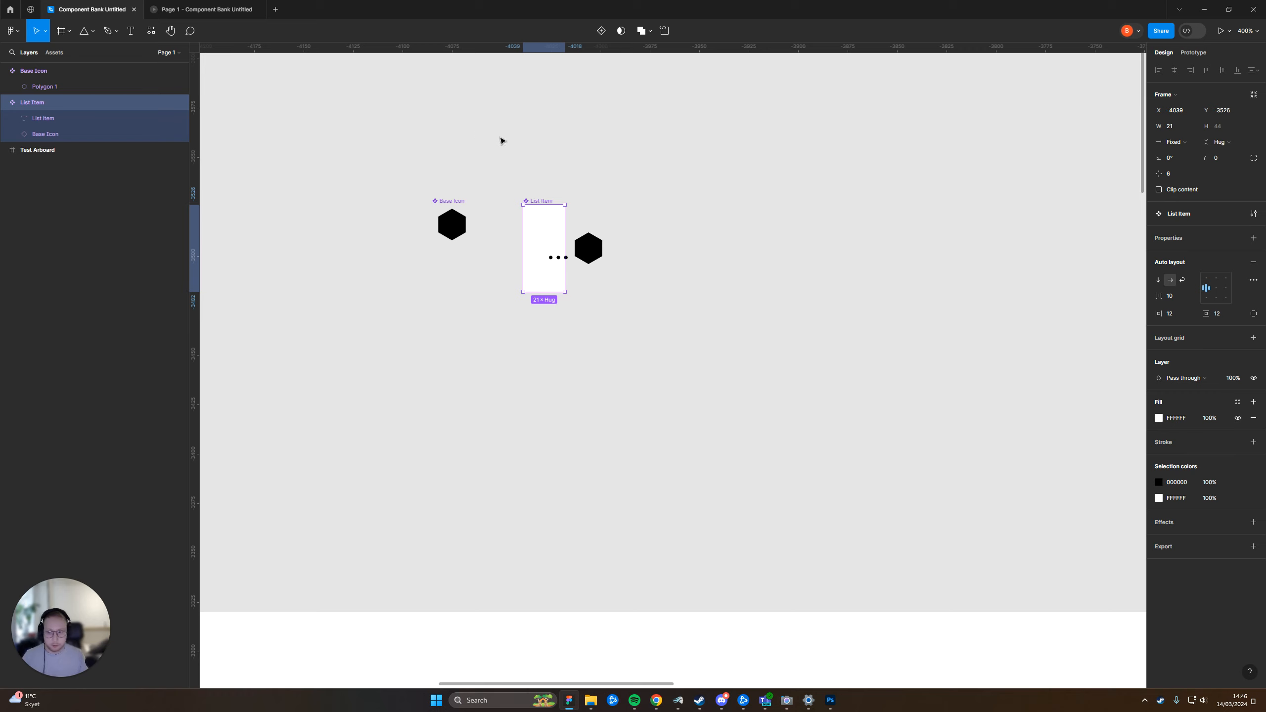
Turn on Clip content for the List Item component and widen it to 225
click(1180, 192)
click(643, 210)
click(539, 201)
drag(565, 233, 969, 231)
click(992, 144)
scroll(992, 133, down, 1)
drag(967, 139, 868, 163)
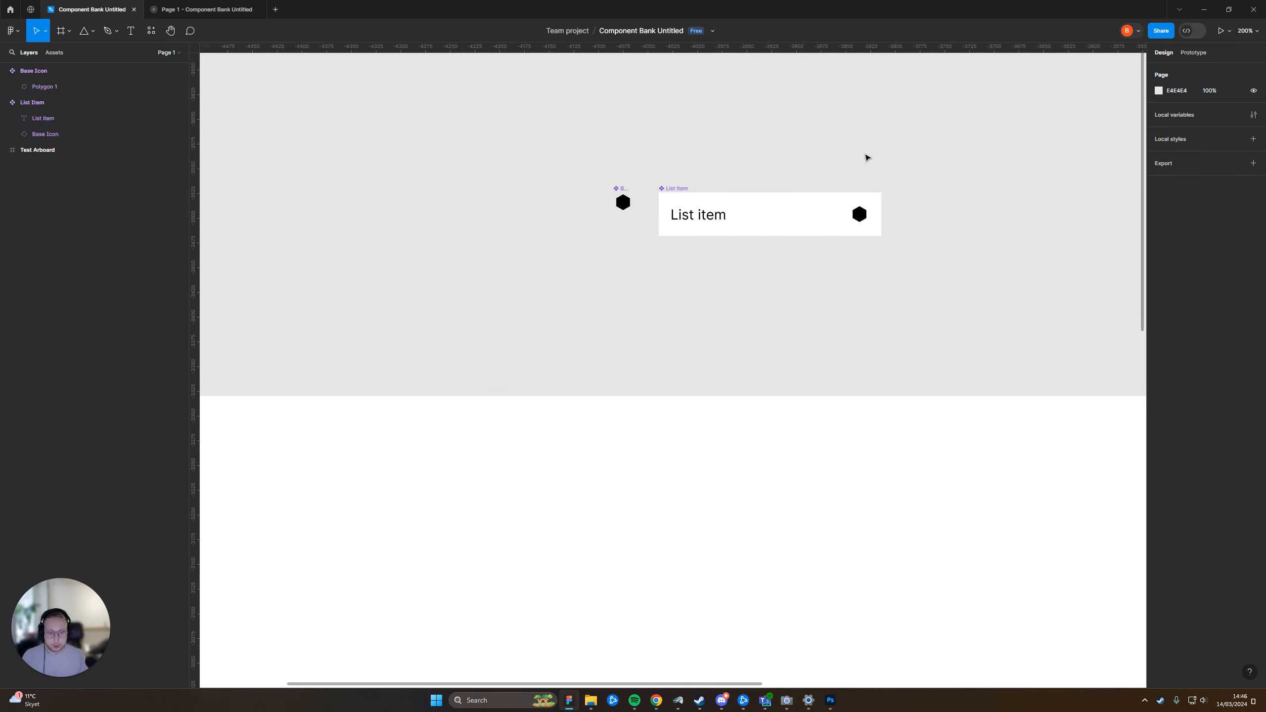
drag(793, 141, 702, 156)
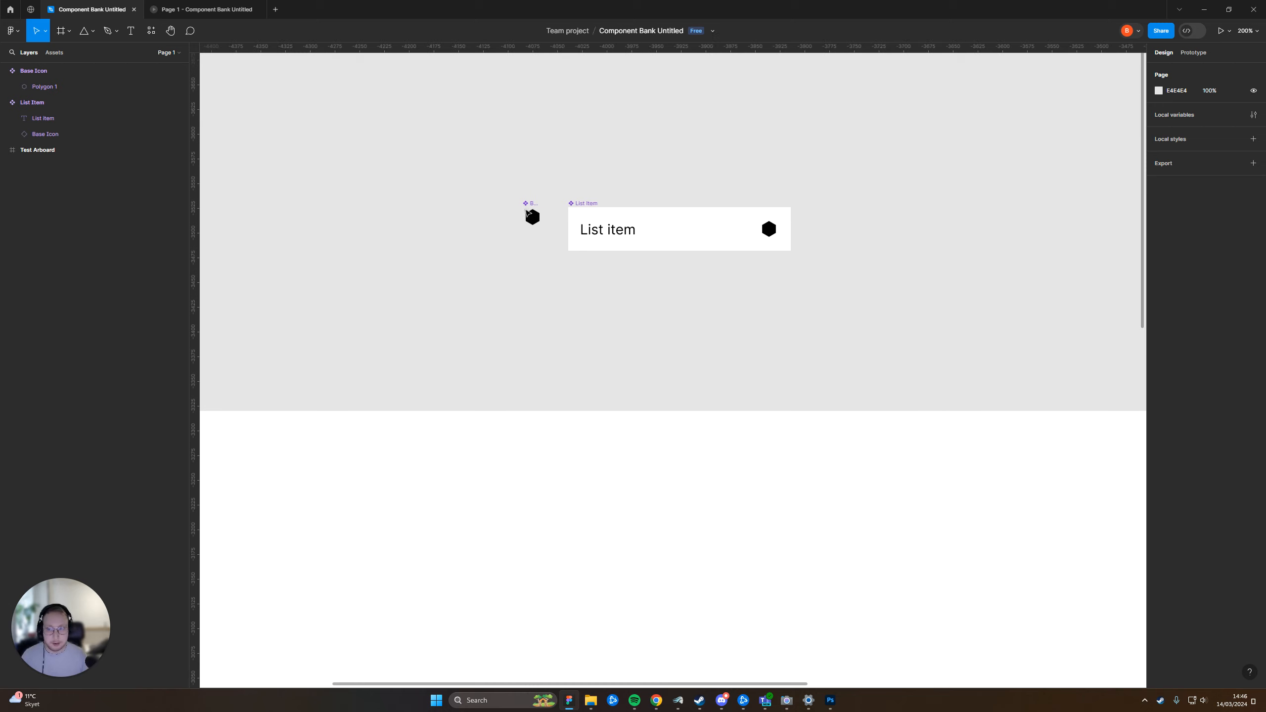
drag(750, 197, 702, 253)
Set the List Item component's width to 320
click(534, 263)
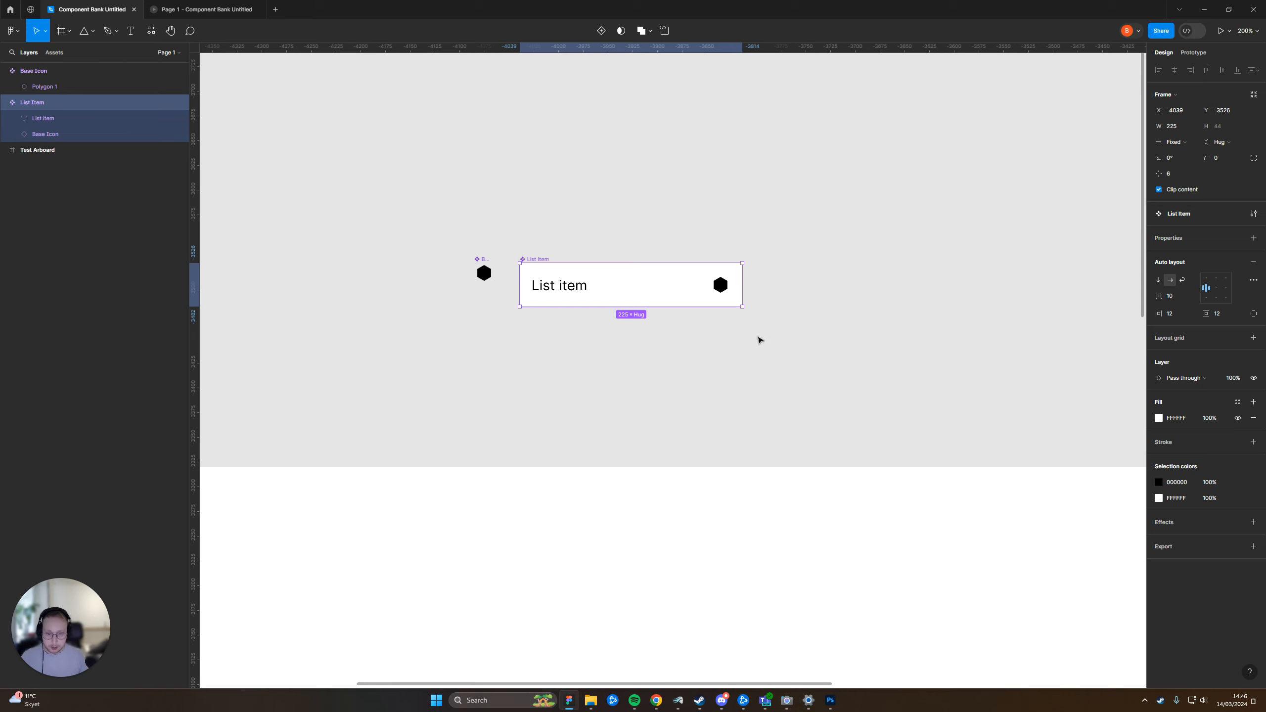
click(1172, 125)
text(320)
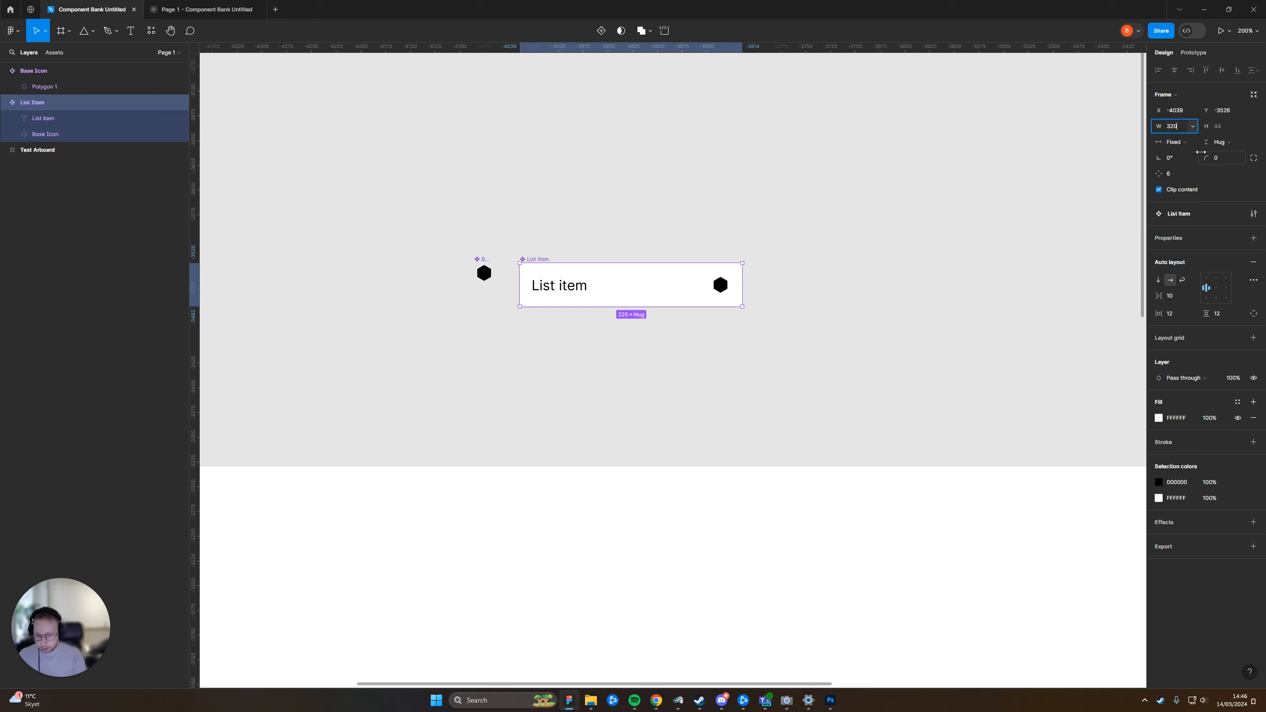
key(Return)
click(816, 235)
scroll(792, 147, down, 3)
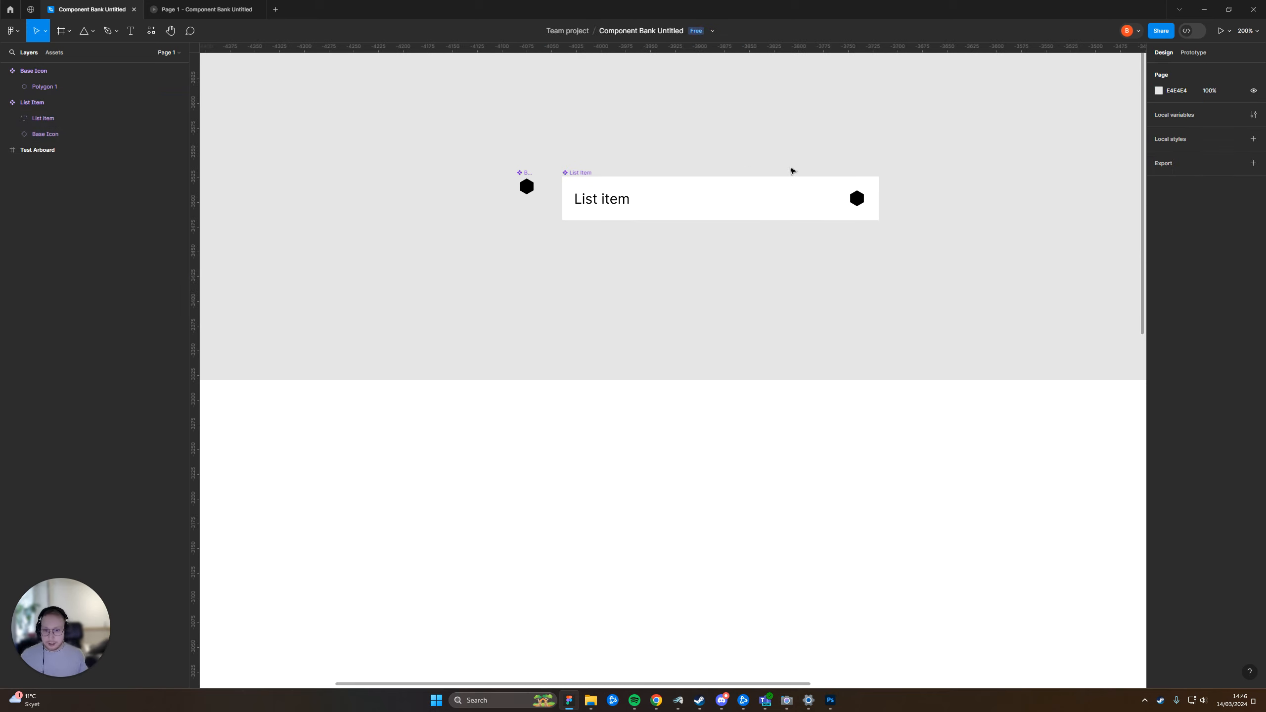
Duplicate the Base Icon instance inside the List Item component
drag(625, 286, 712, 264)
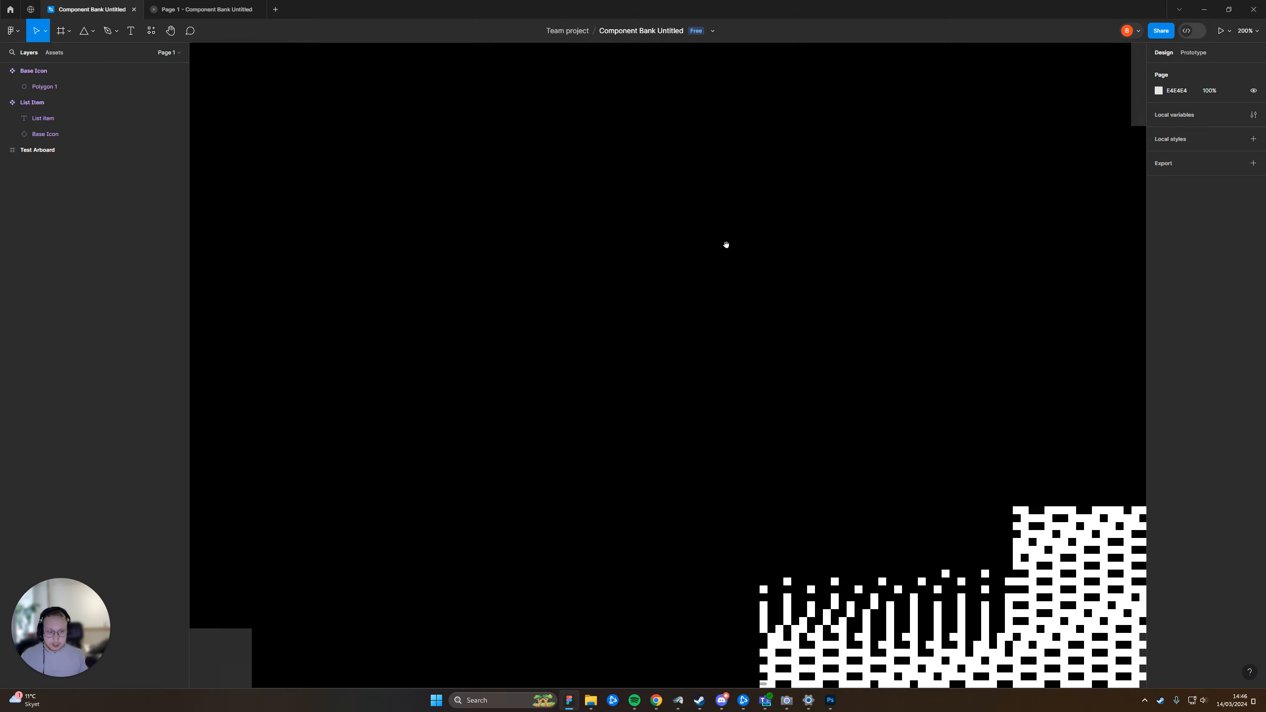
scroll(726, 245, up, 1)
click(944, 221)
click(944, 220)
key(ctrl+d)
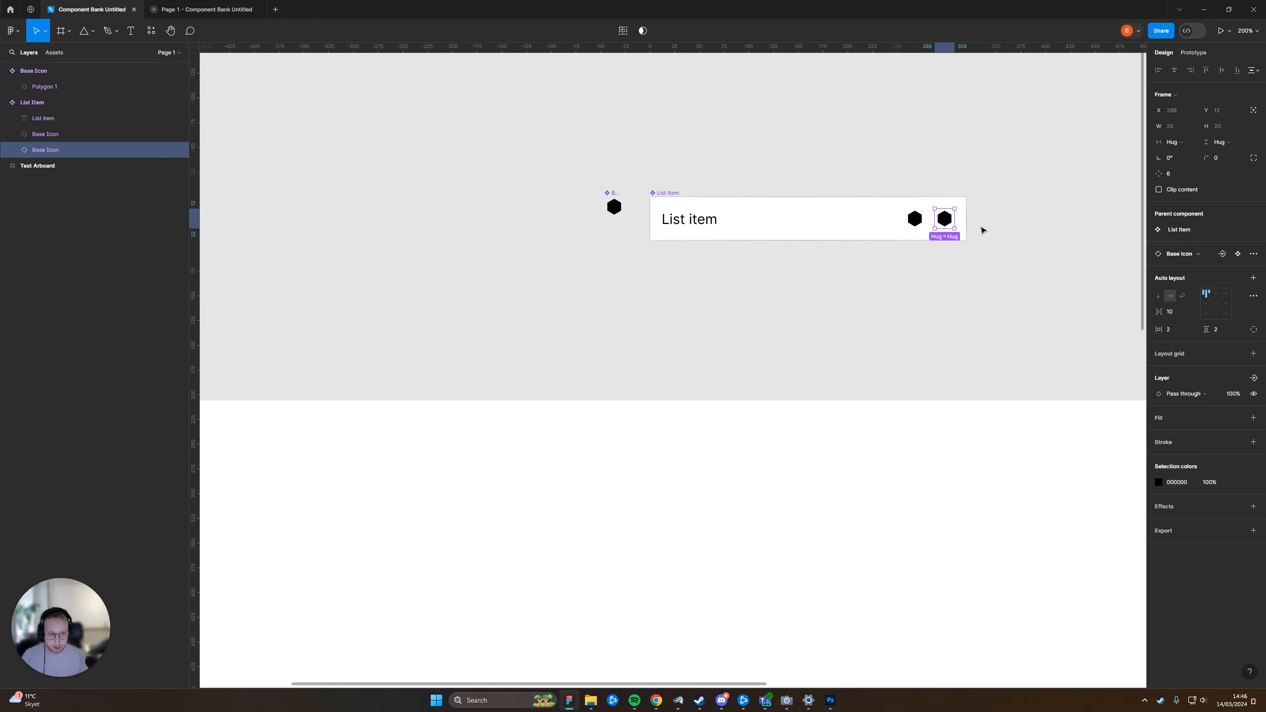
Set the List Item component's auto layout spacing between items to 6
click(692, 184)
click(672, 193)
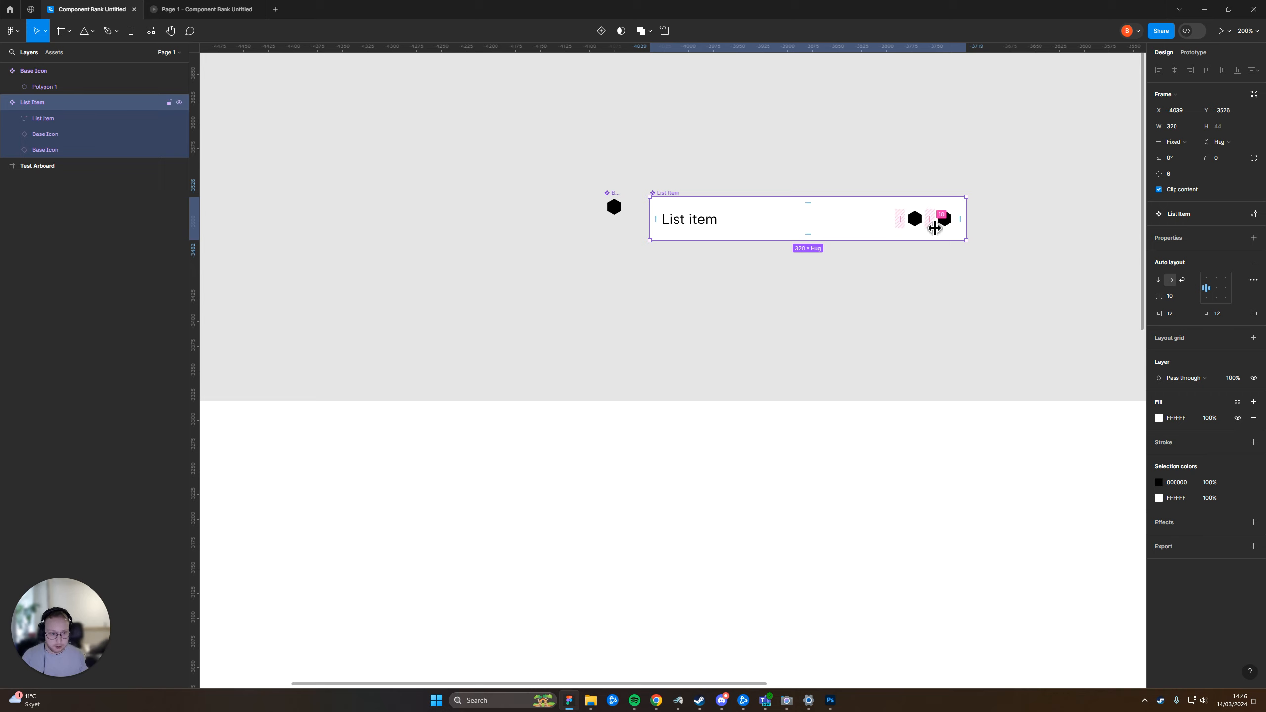
click(1177, 297)
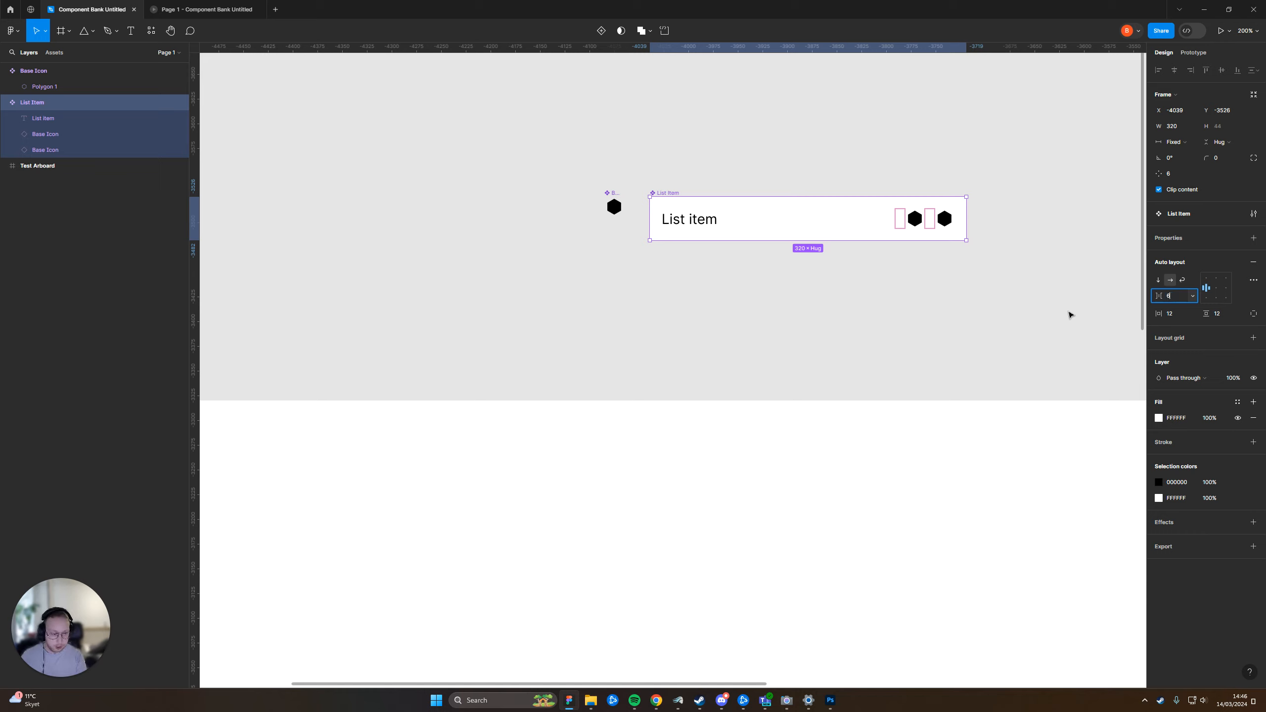
text(6)
key(Return)
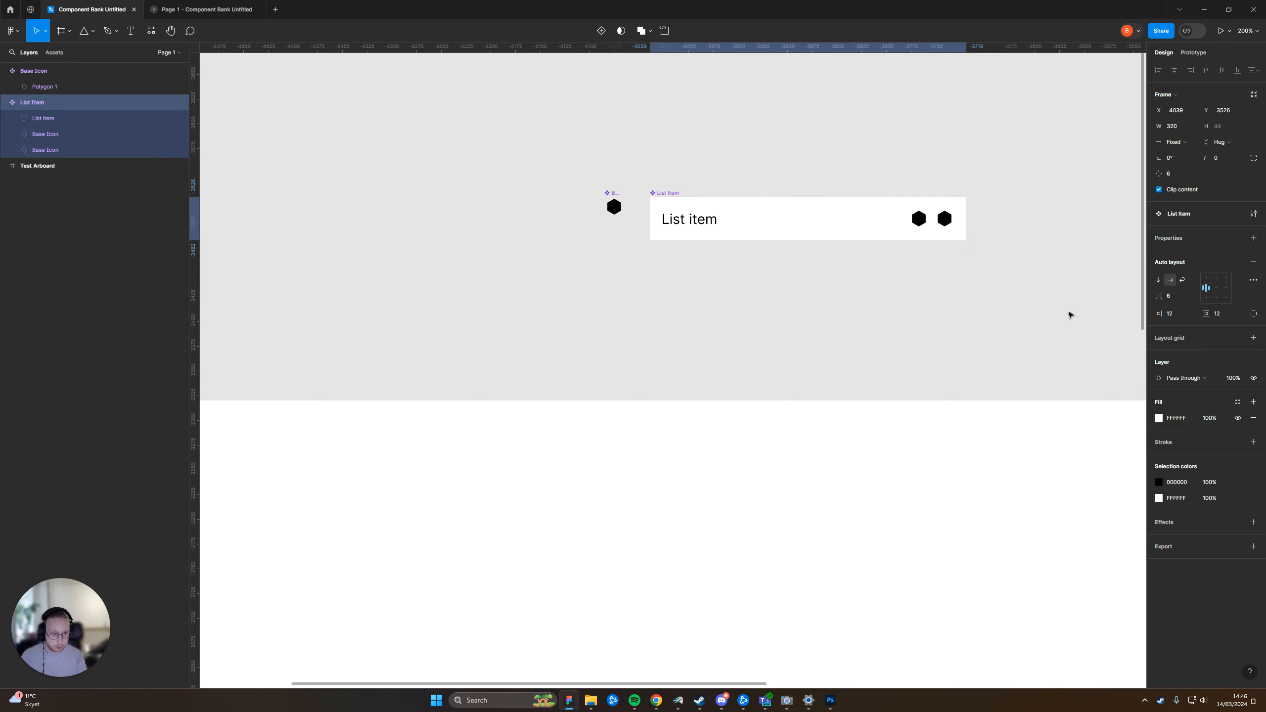
click(1003, 319)
Narrow the List Item component to 275
click(670, 195)
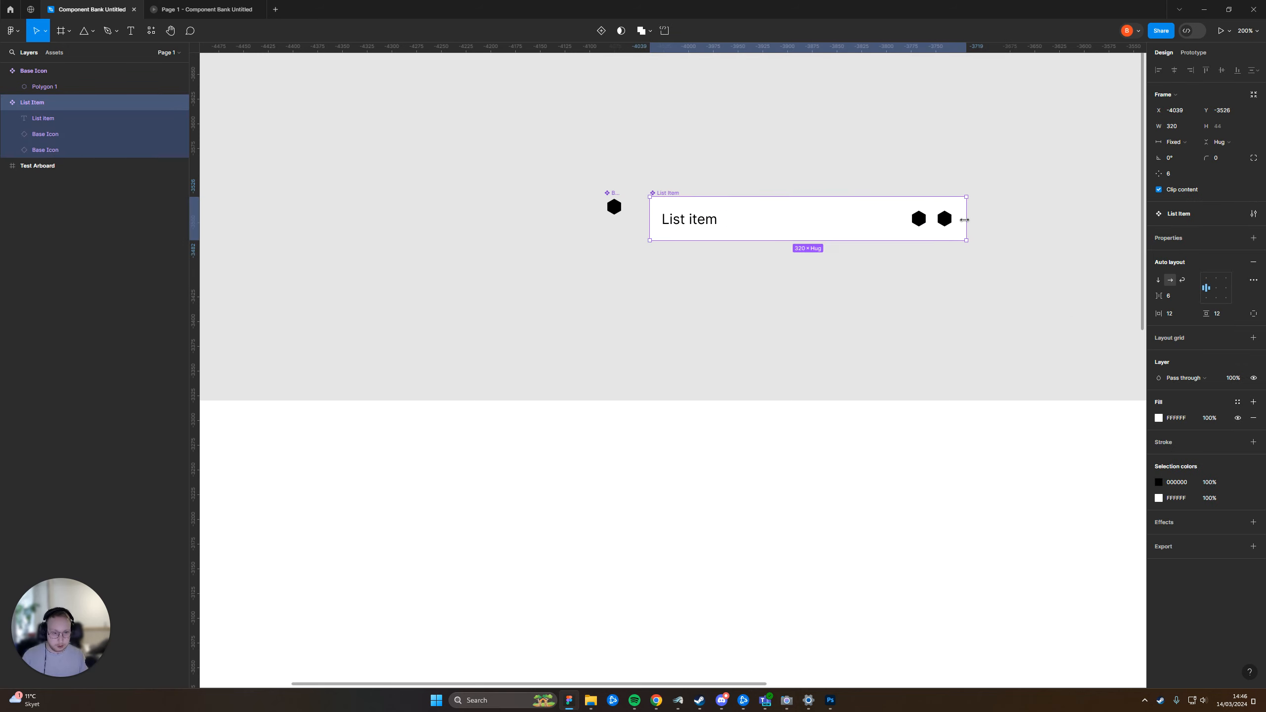
drag(964, 220, 922, 234)
key(Escape)
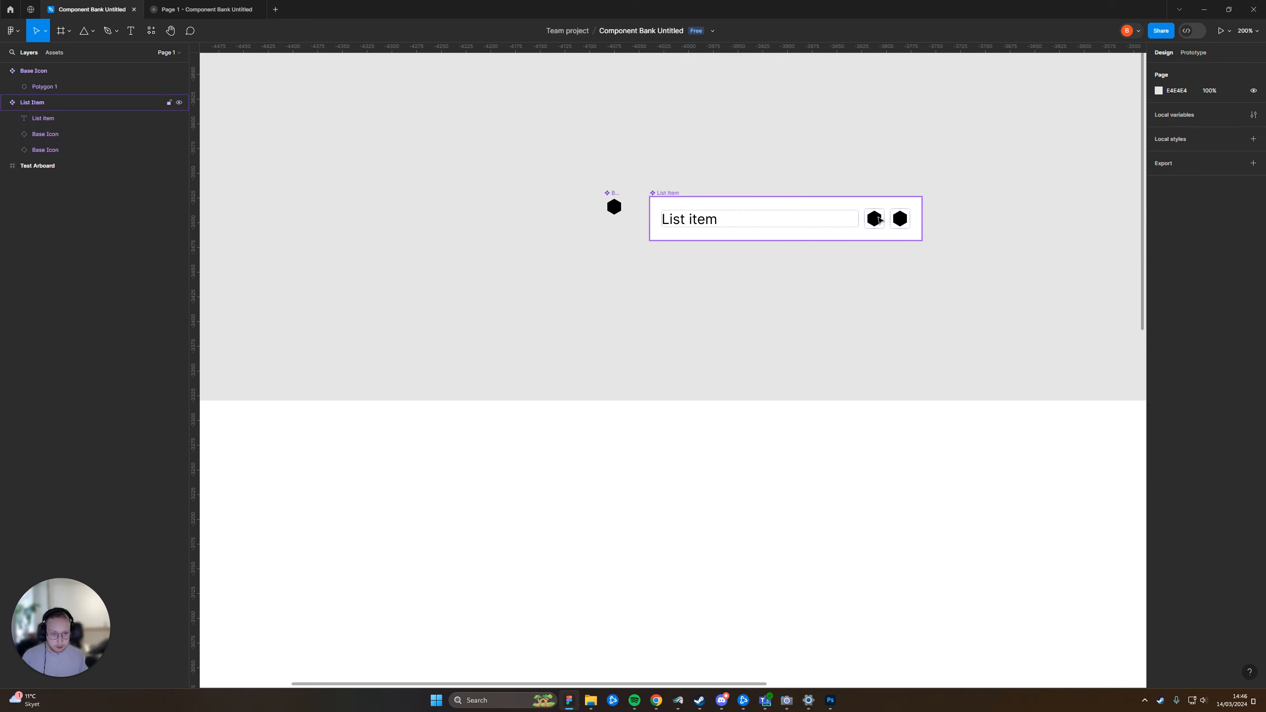
Move the Base Icon instance next to the text in front of the "List item" text
double_click(878, 219)
key(Left)
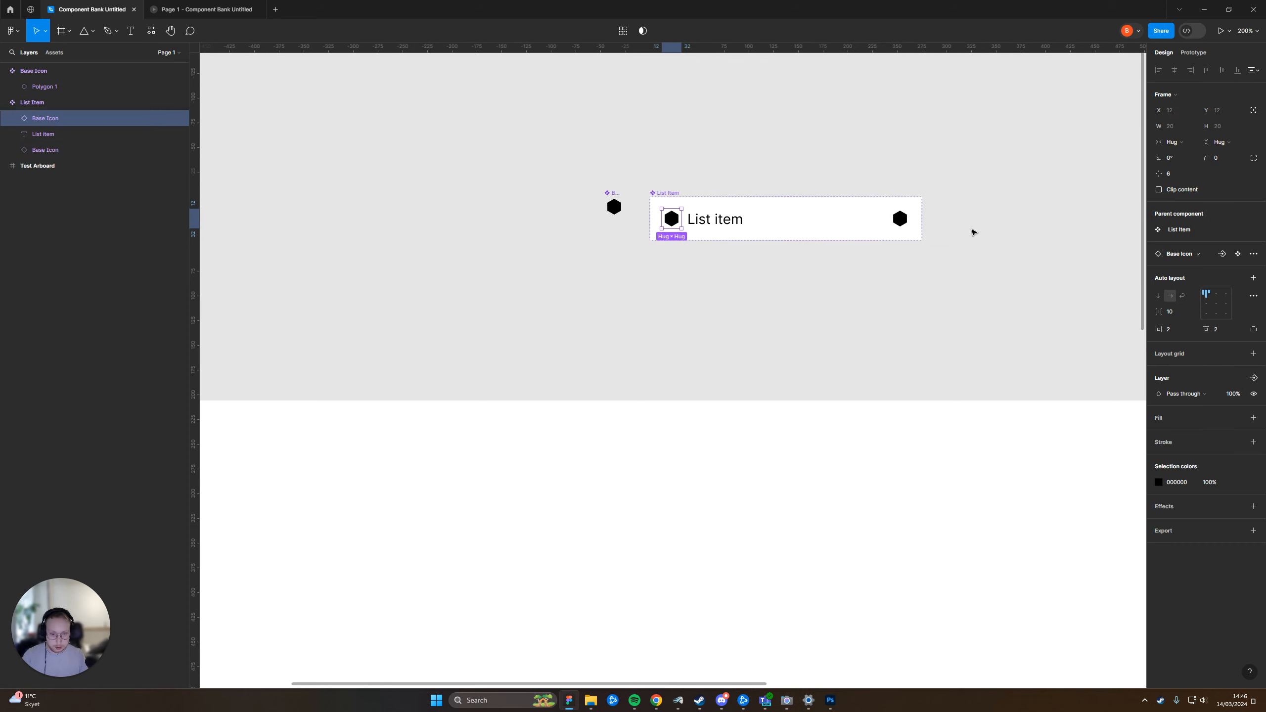
click(1003, 234)
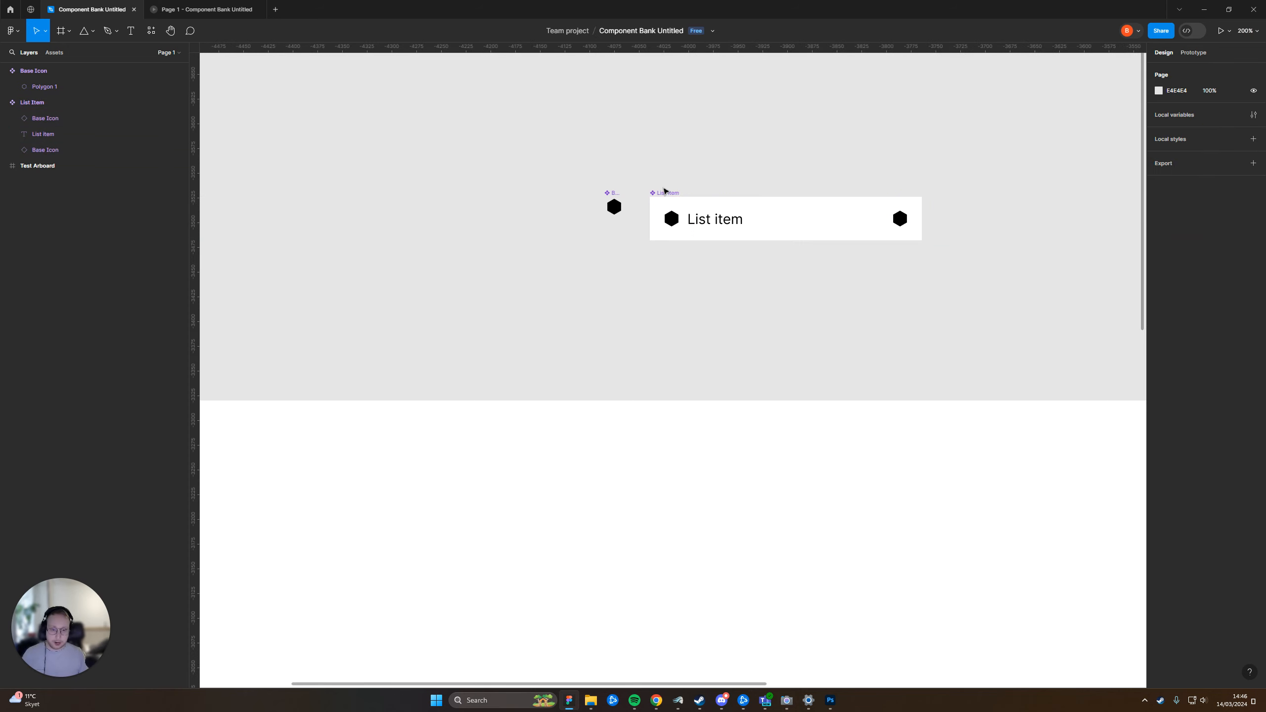
Examine the List Item component's layout with a Base Icon on each side of the text, both close up and zoomed out
click(666, 193)
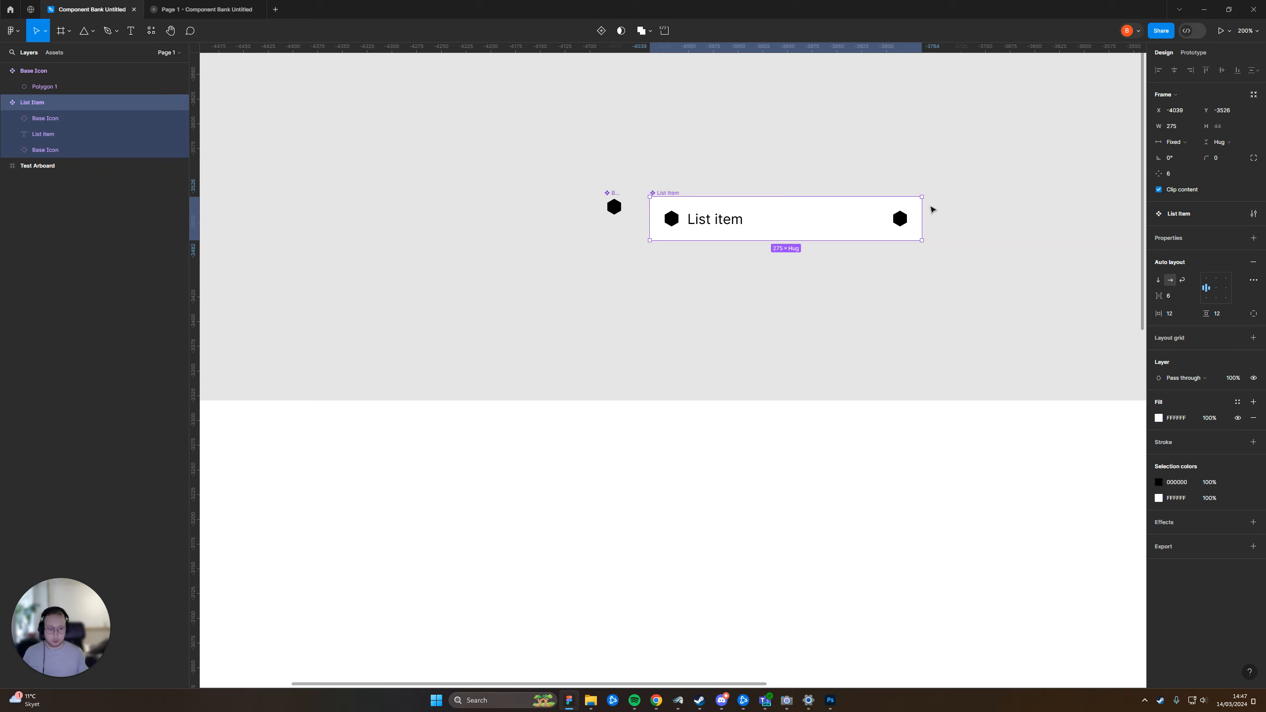
click(897, 221)
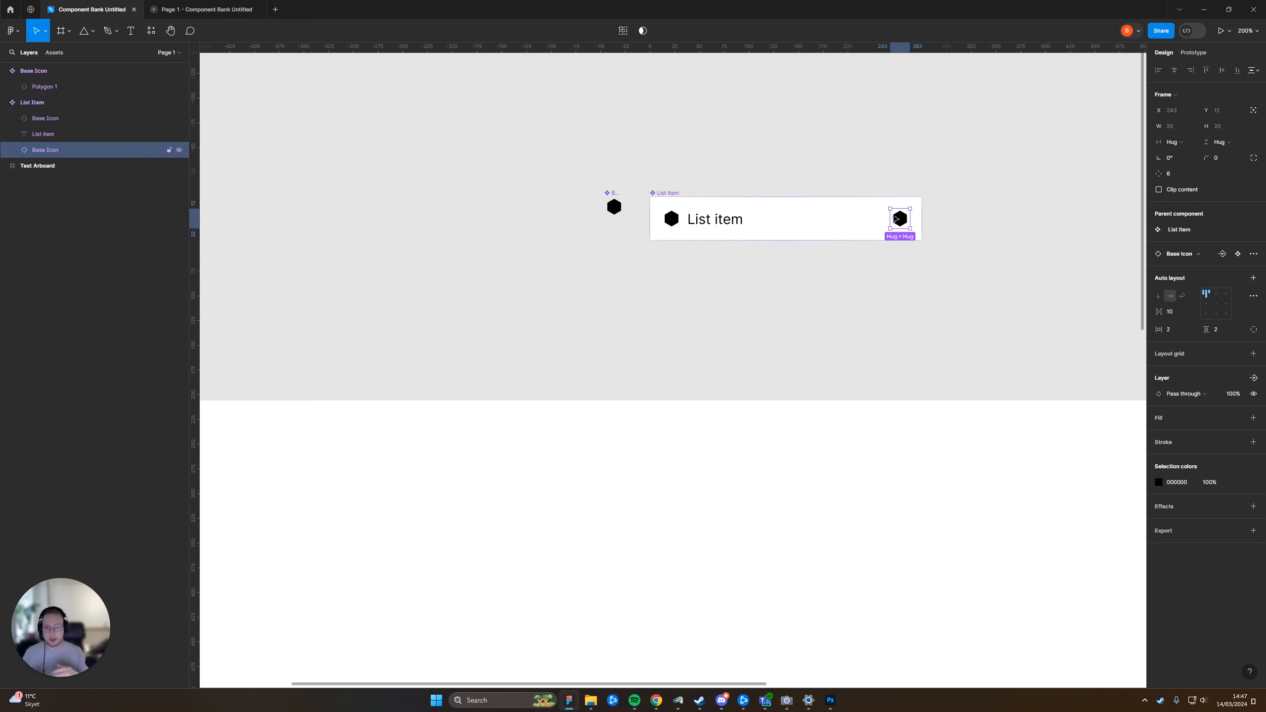
click(1055, 188)
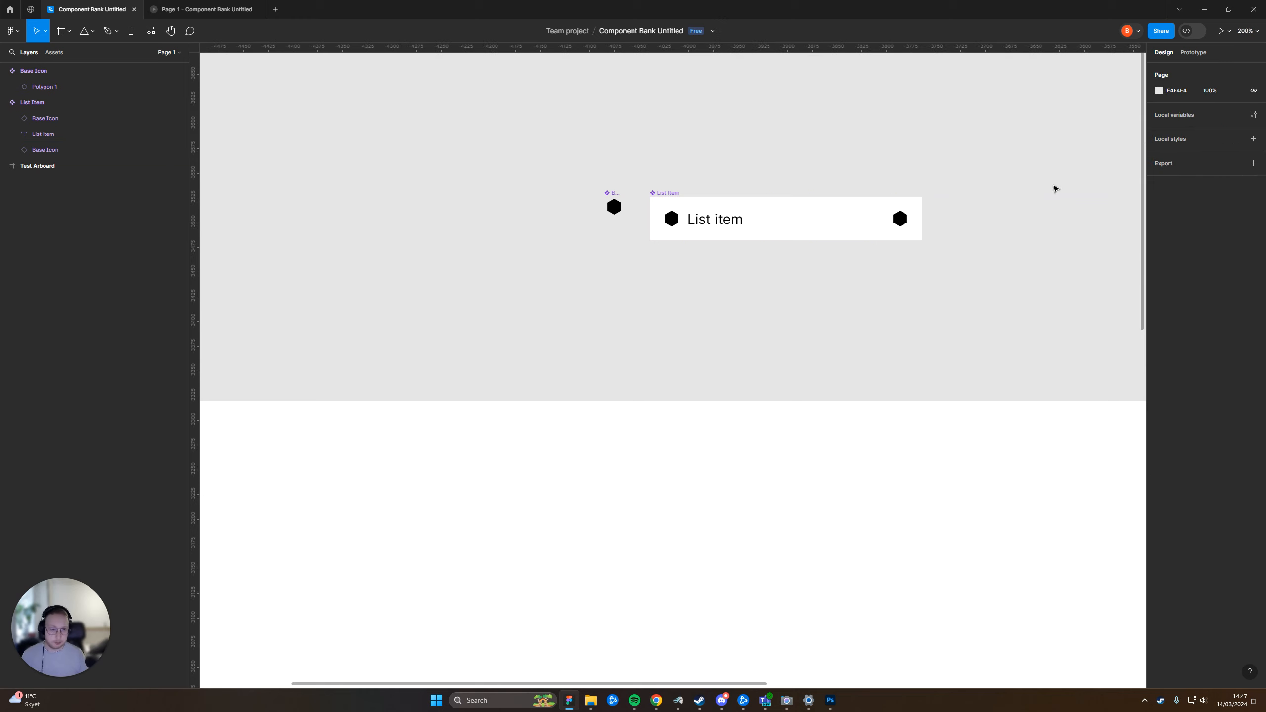
scroll(897, 299, right, 2)
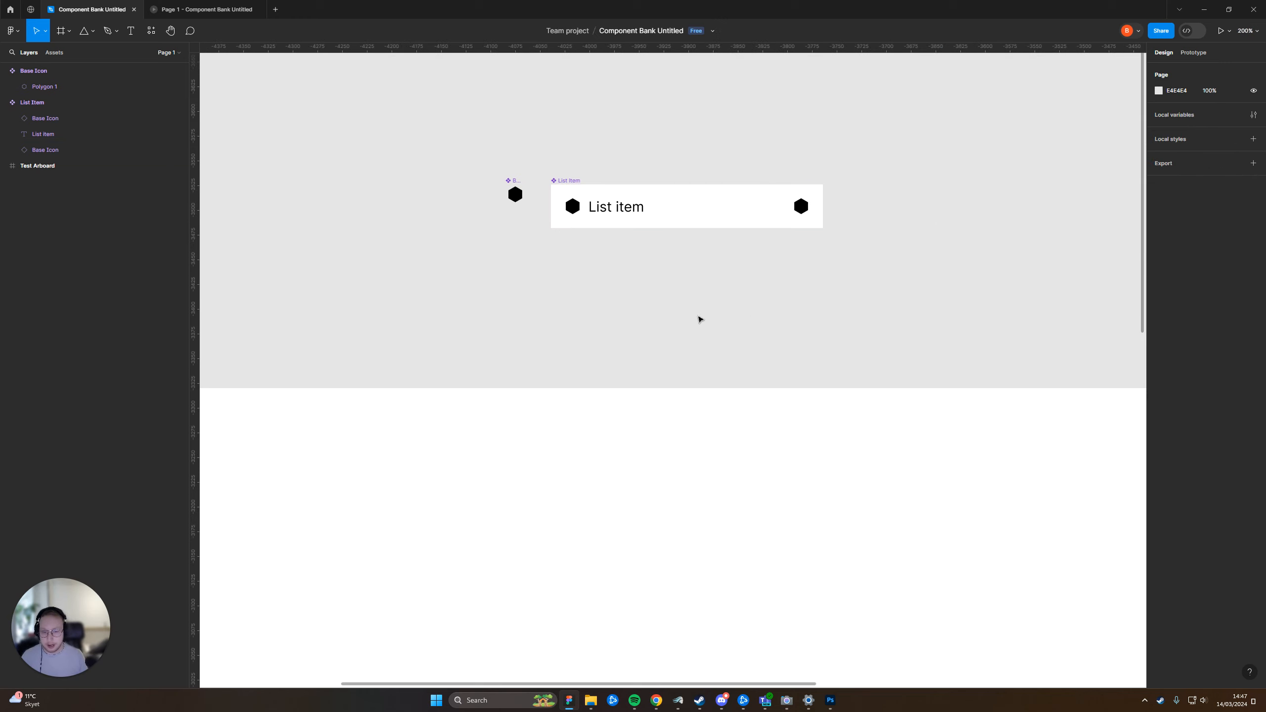
drag(699, 319, 829, 266)
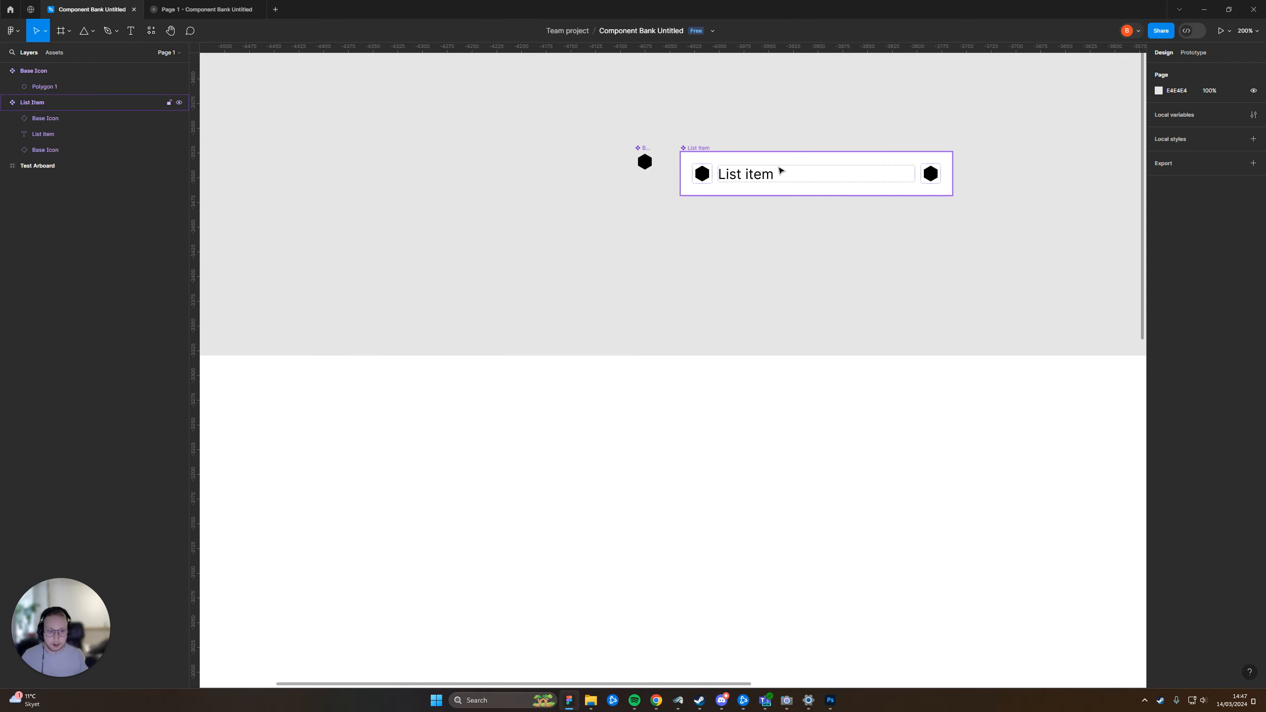
click(811, 193)
scroll(817, 302, down, 1)
drag(763, 302, 698, 267)
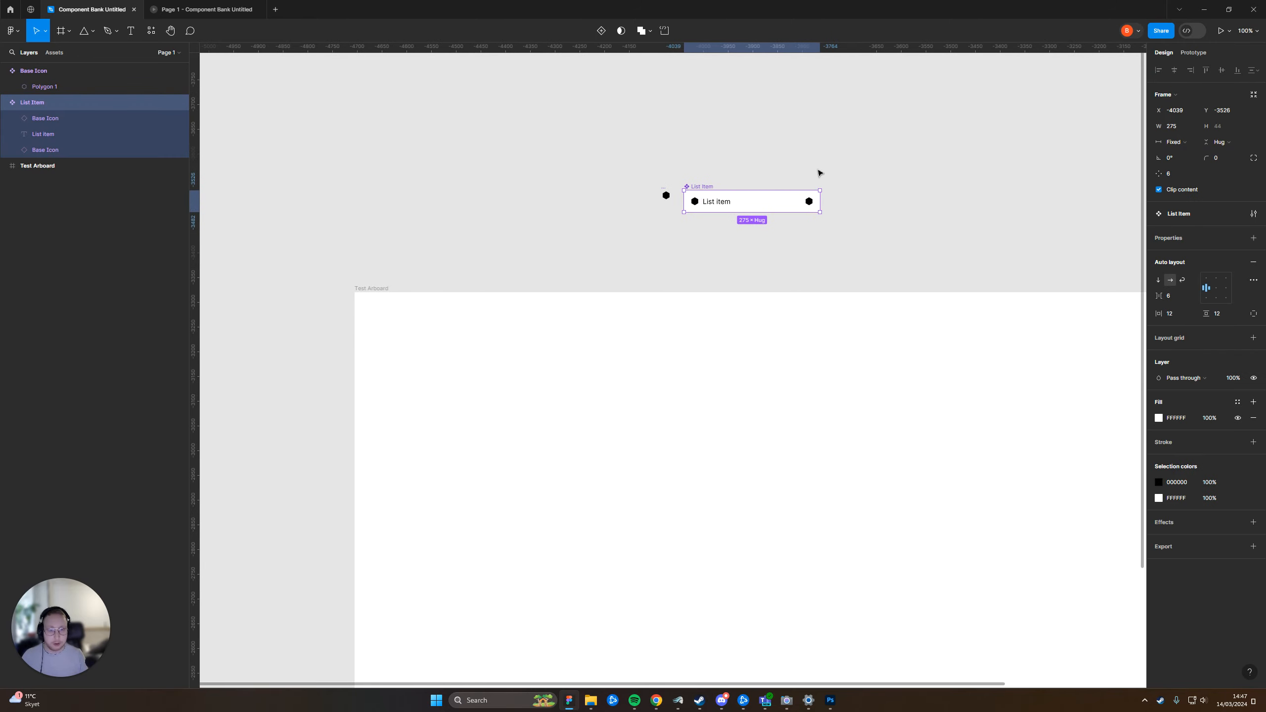
click(884, 177)
scroll(865, 212, up, 3)
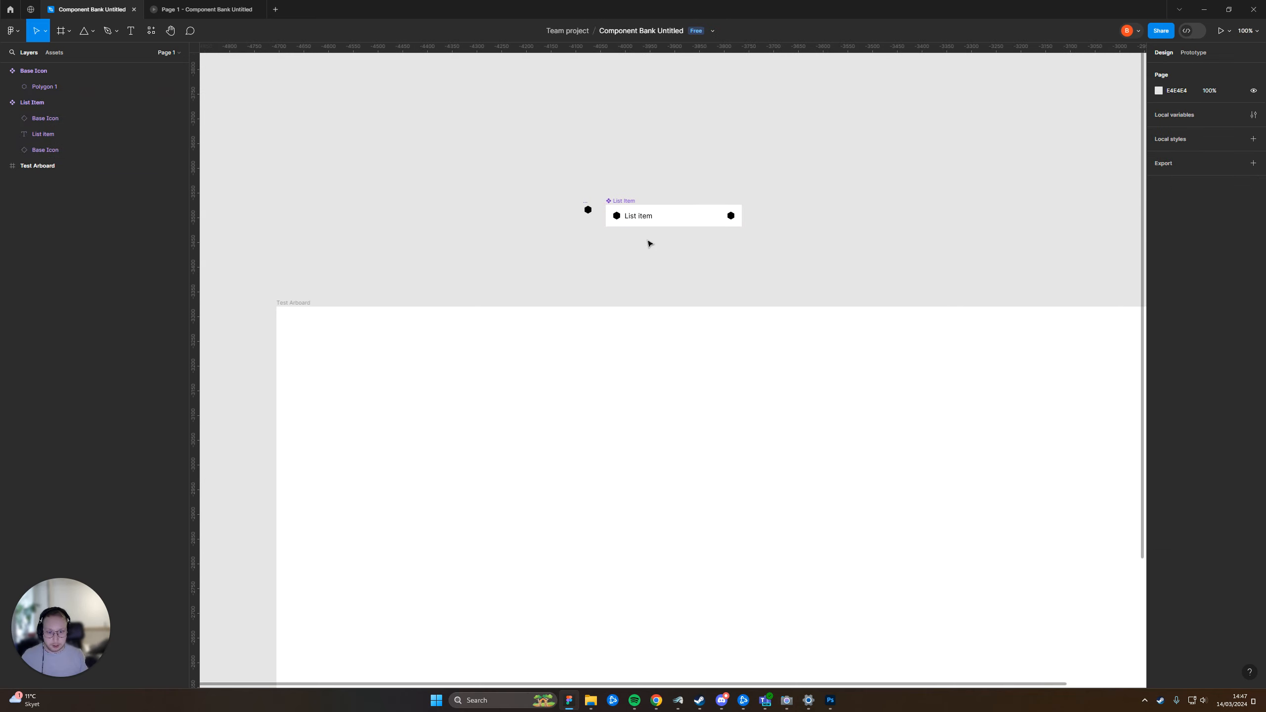
click(641, 201)
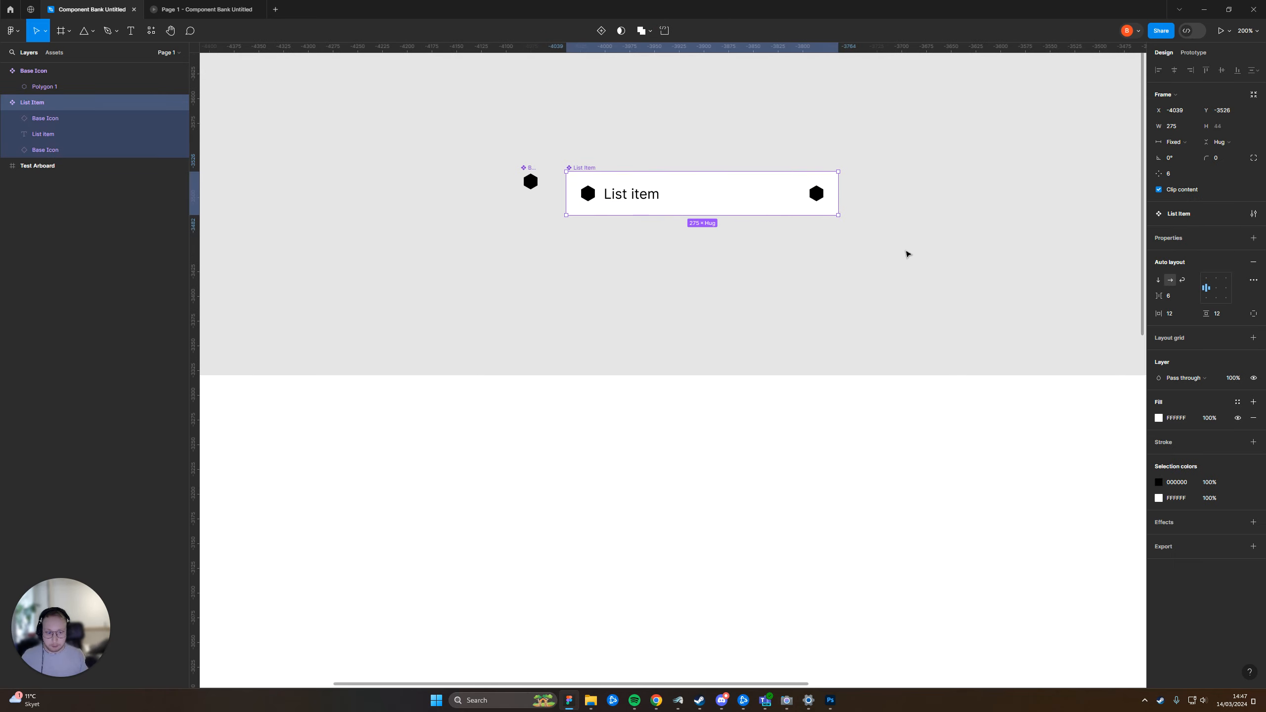
click(681, 305)
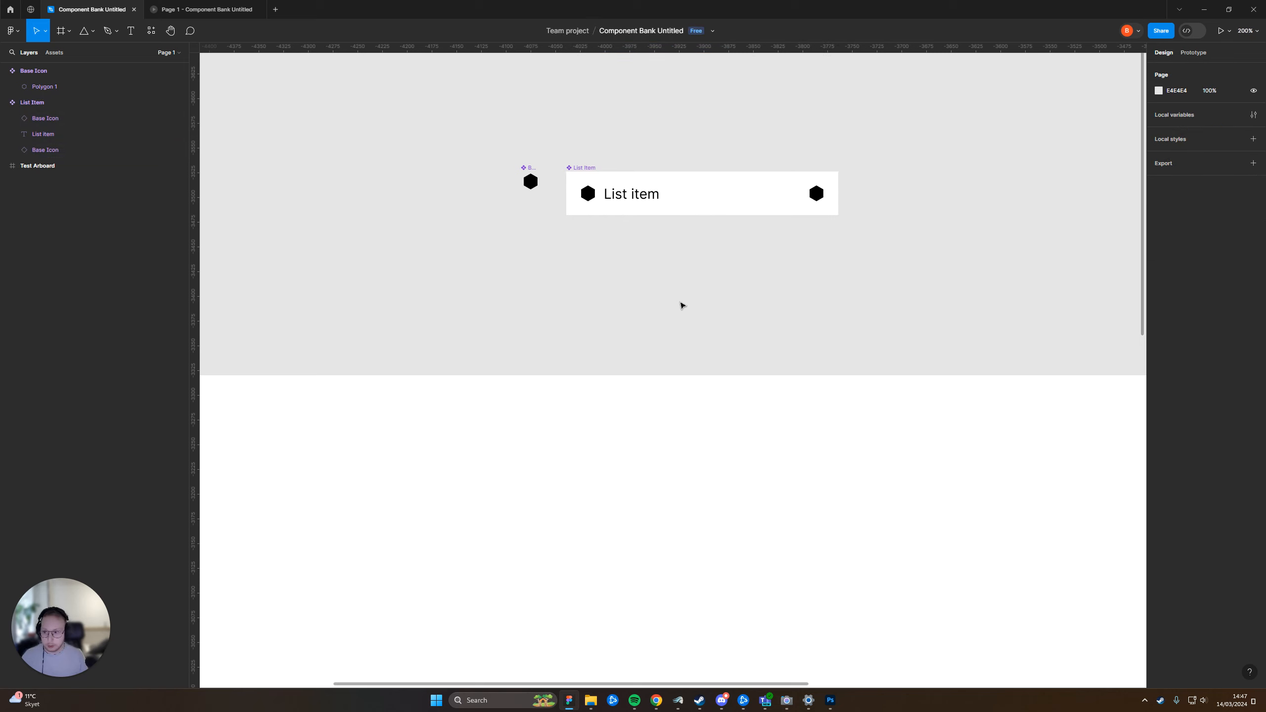
scroll(700, 219, up, 1)
click(720, 204)
click(786, 297)
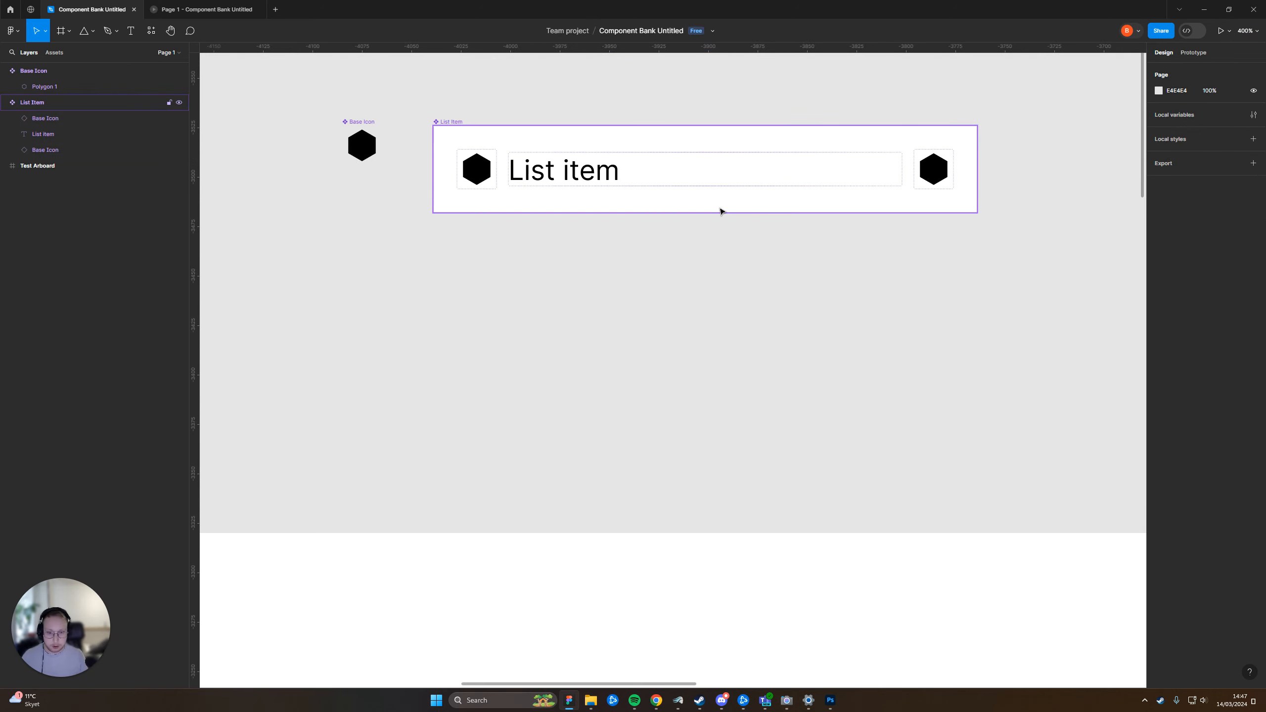
click(721, 208)
scroll(738, 294, down, 1)
click(915, 282)
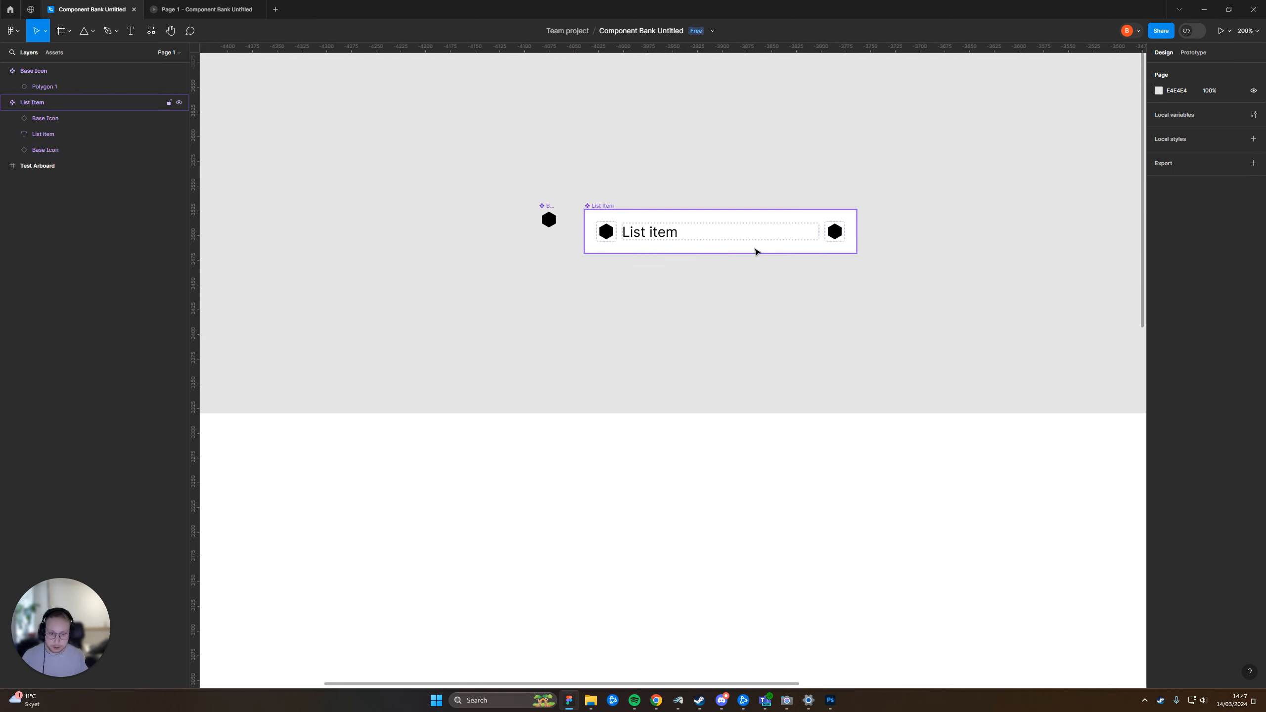
click(753, 249)
drag(964, 267, 888, 270)
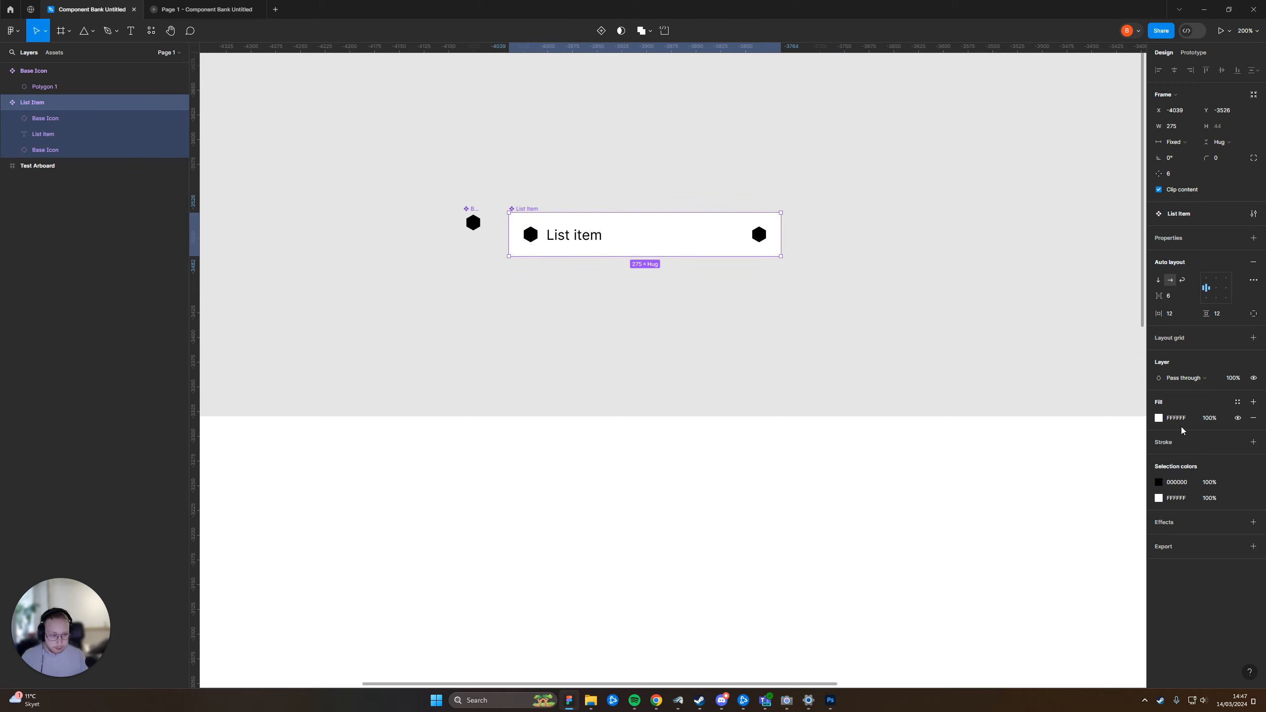
click(899, 357)
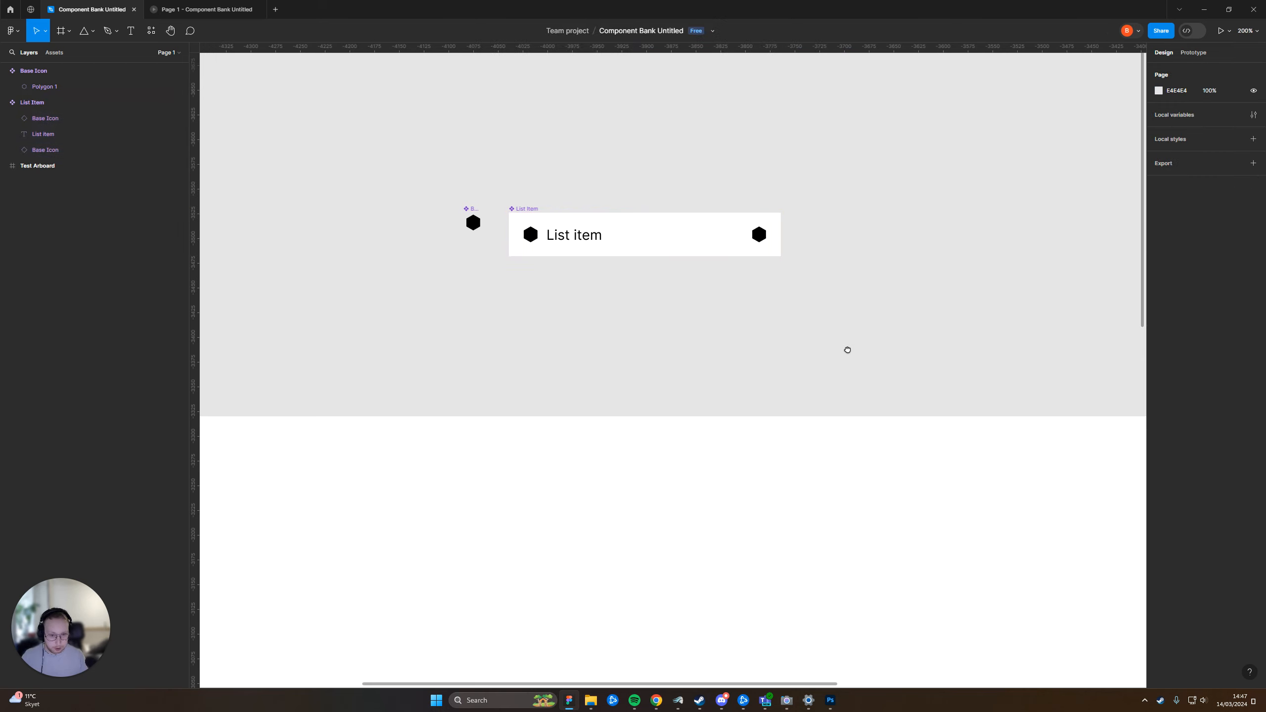
Draw a rectangle about 199 × 237 on the empty canvas above the List Item component
drag(917, 136, 821, 377)
key(r)
drag(573, 107, 772, 343)
click(844, 322)
click(737, 304)
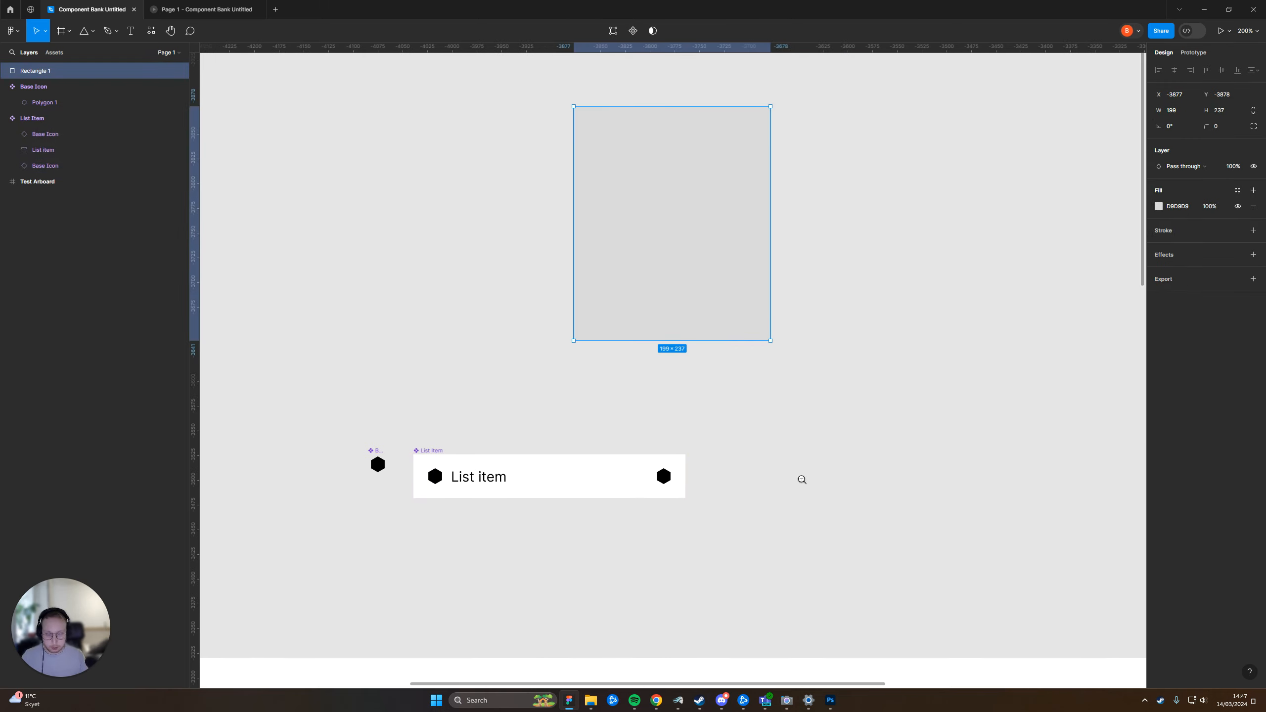
Fill the new rectangle with white sampled from the Test Arboard
scroll(803, 482, down, 1)
drag(802, 602, 779, 474)
key(i)
click(758, 505)
click(872, 331)
scroll(822, 296, up, 1)
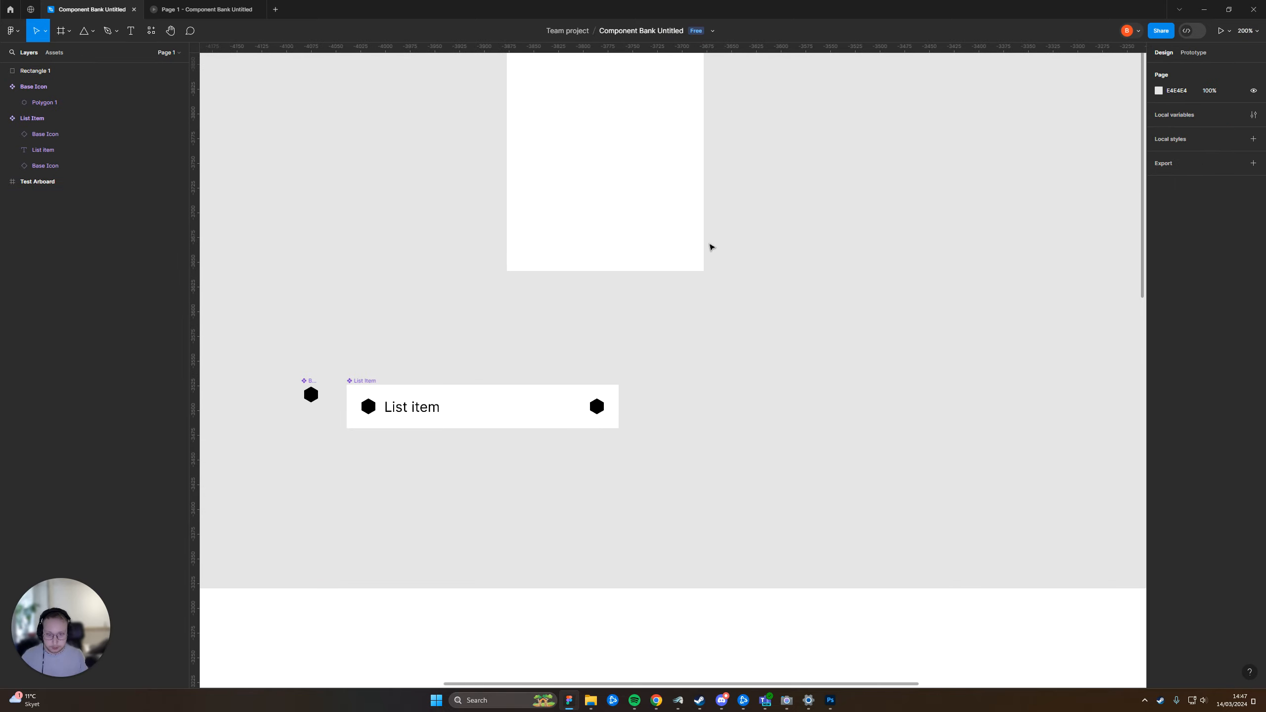
Duplicate the white rectangle with a slight diagonal offset and fill the copy with a very light grey, about F5F5F5
drag(650, 216, 676, 337)
drag(616, 272, 653, 306)
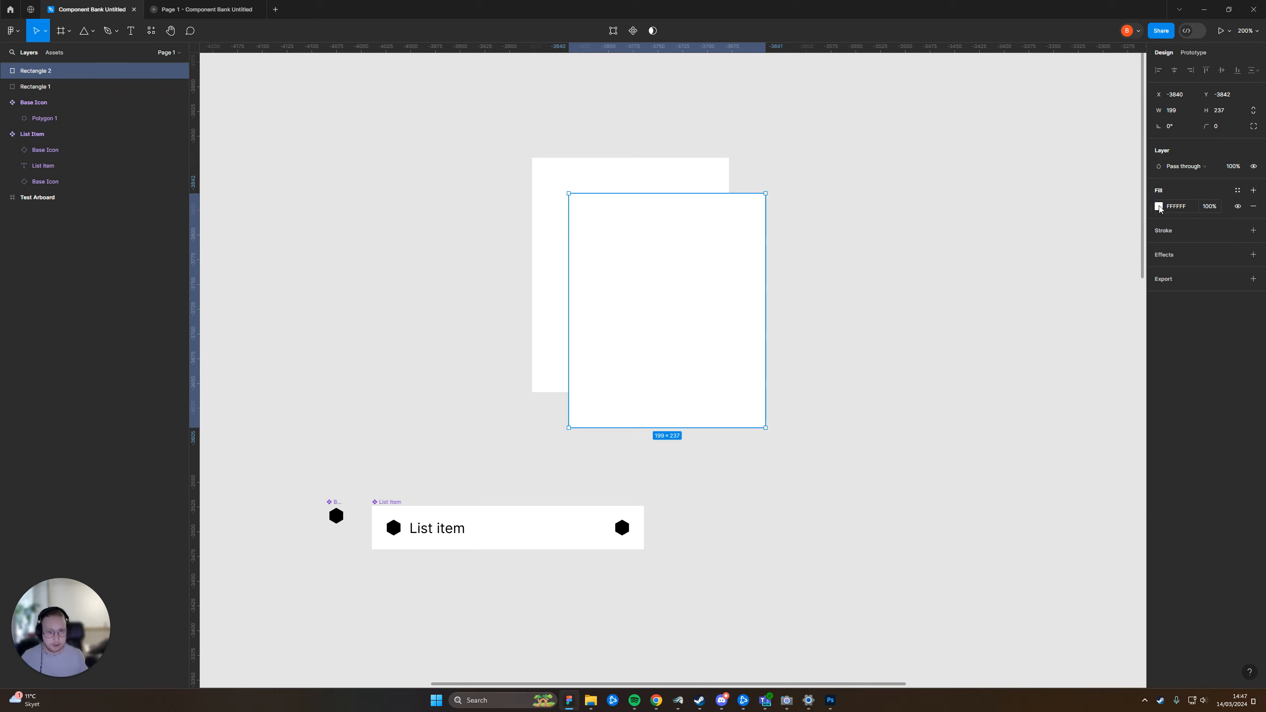
click(1160, 209)
text(F5F5F5)
key(Return)
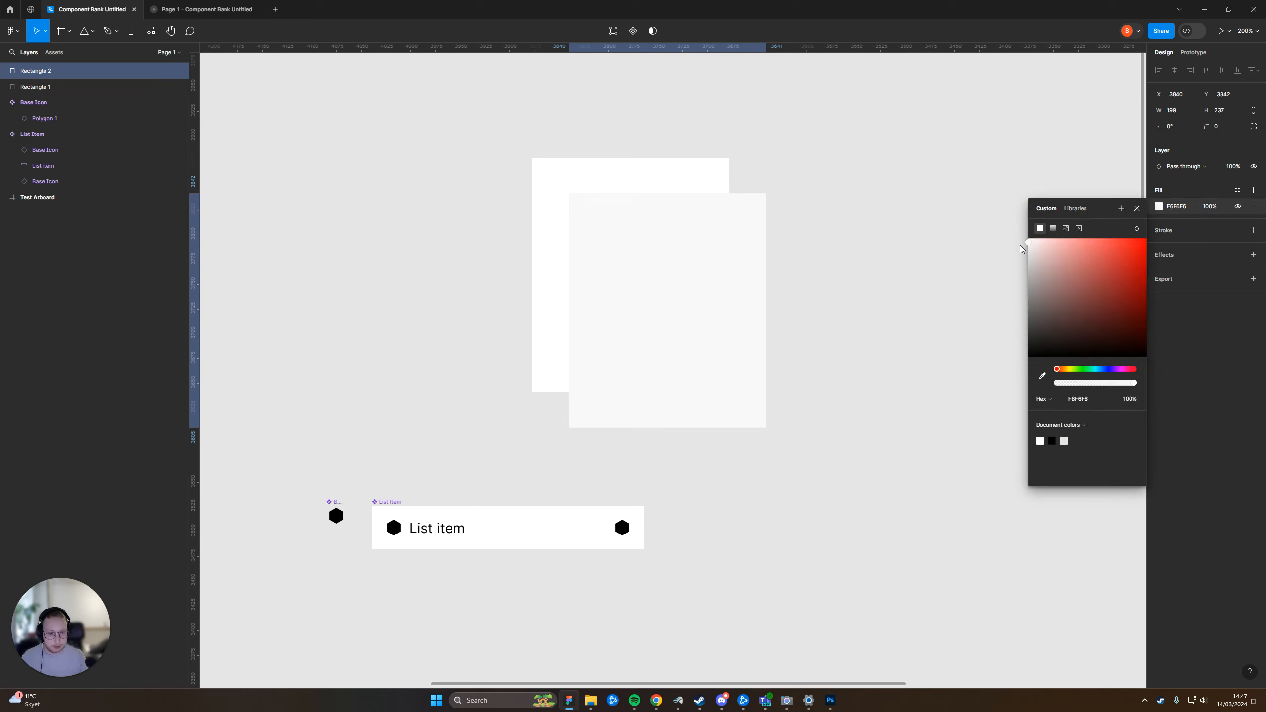
click(820, 559)
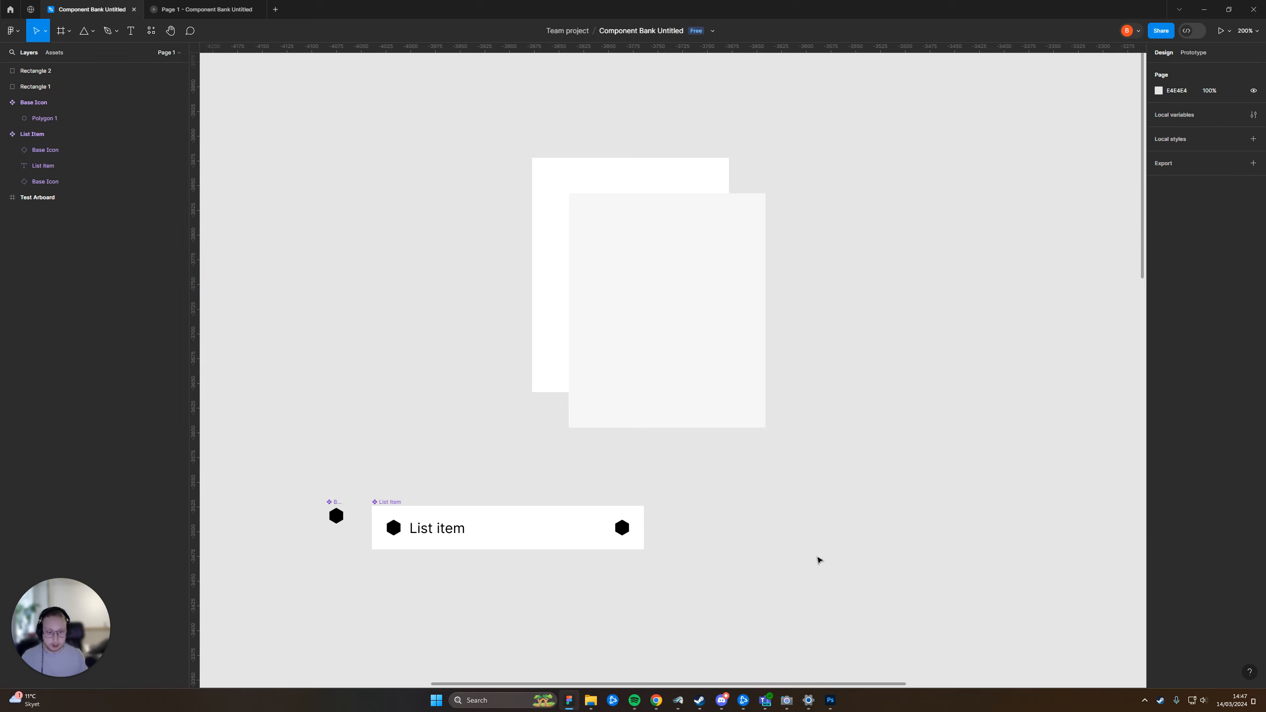
Set the List Item component's fill colour to F1F1F1
click(518, 531)
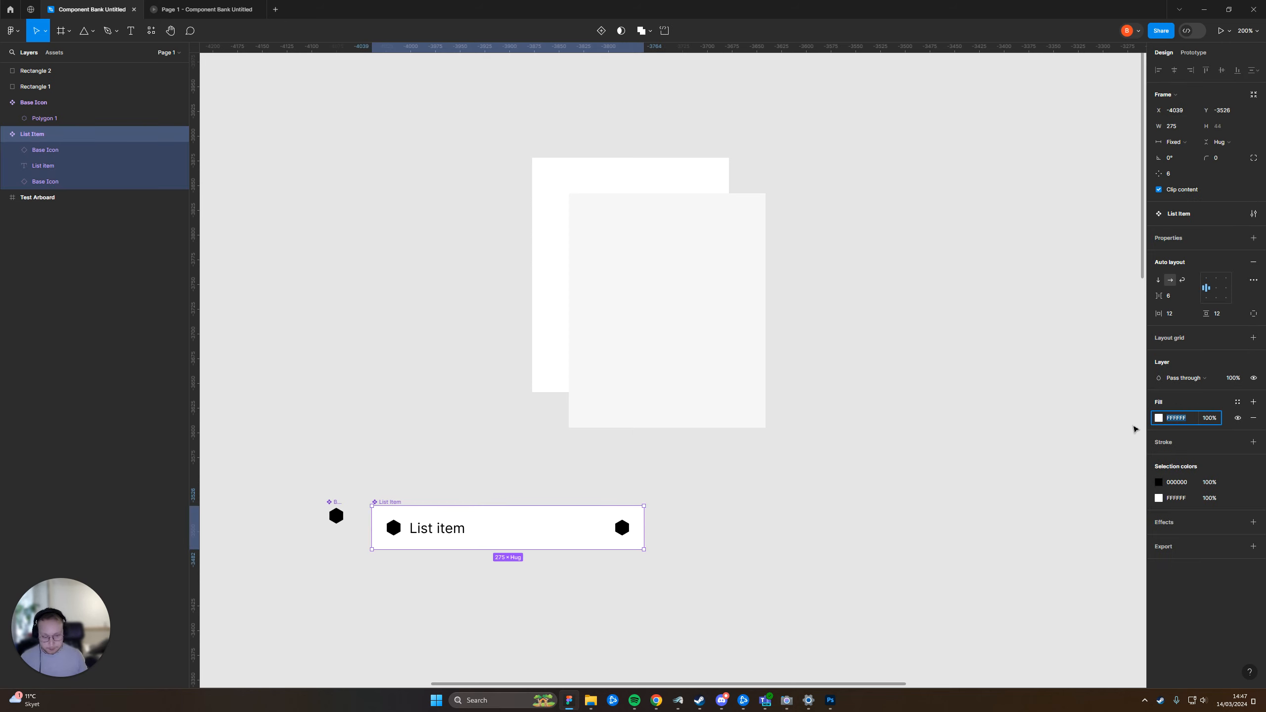
click(1169, 425)
text(f1f1f1)
key(Return)
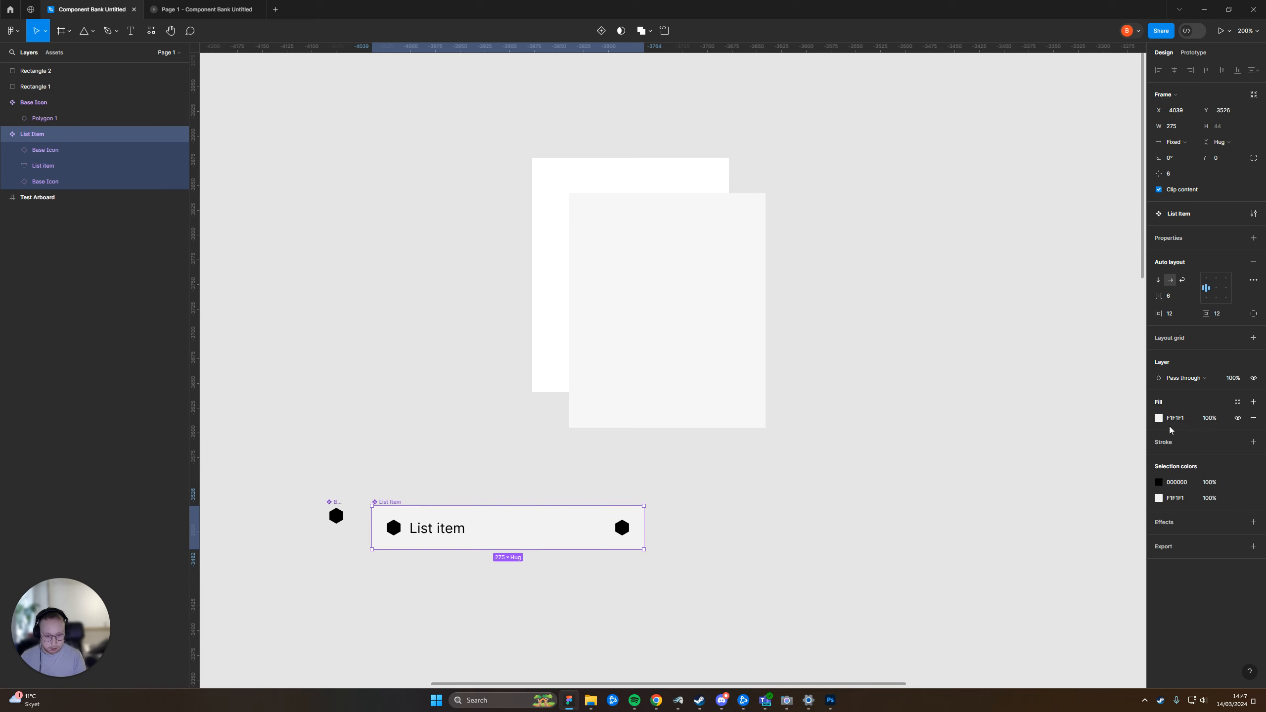
Place an instance of the List Item component on the Test Arboard, directly below the main component
ctrl+scroll(849, 542, down, 3)
scroll(748, 574, down, 3)
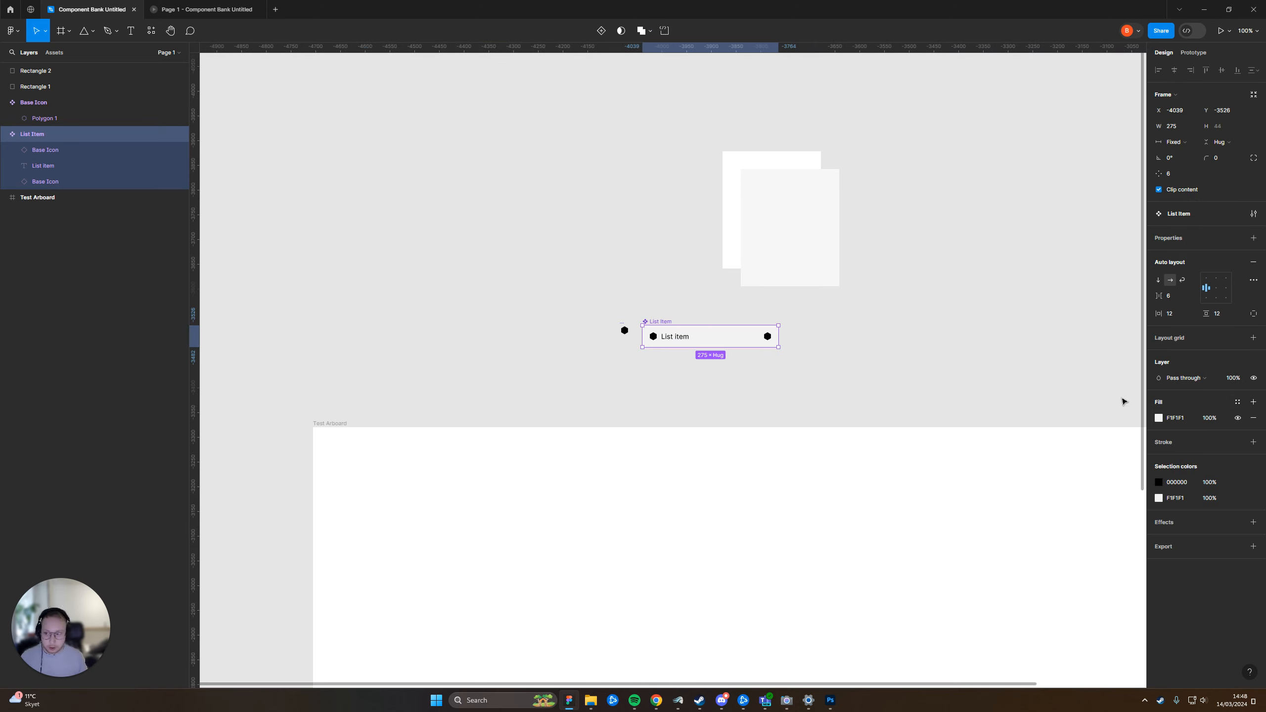
click(861, 362)
ctrl+scroll(768, 359, up, 3)
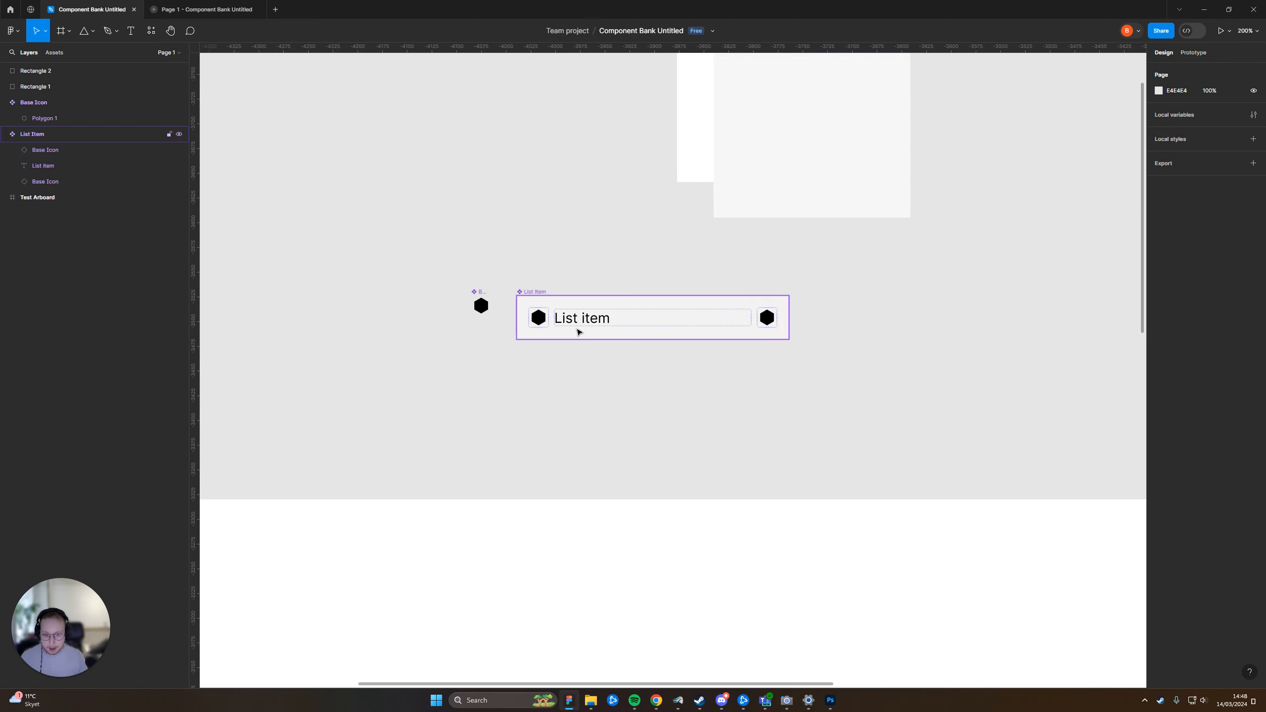
alt+drag(692, 149, 696, 494)
click(922, 229)
drag(810, 498, 767, 340)
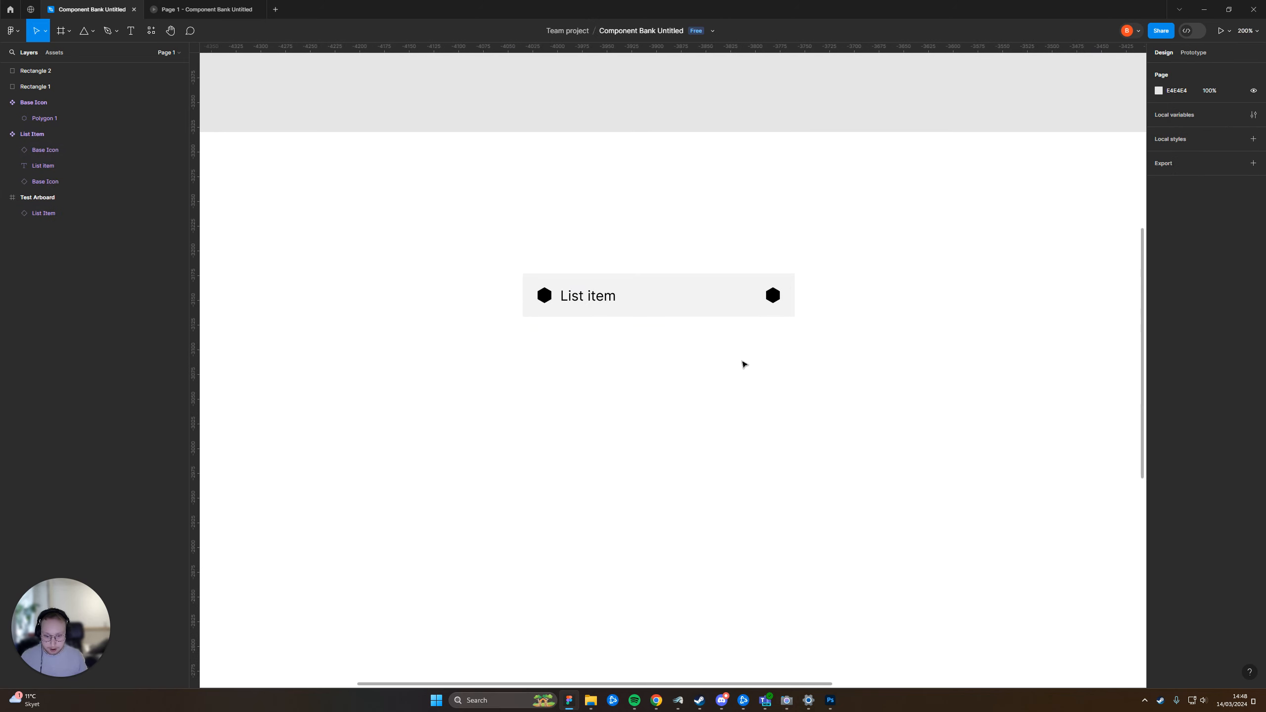
Try widening the List Item instance on the Test Arboard to 400, and undo the resize
ctrl+scroll(748, 363, down, 3)
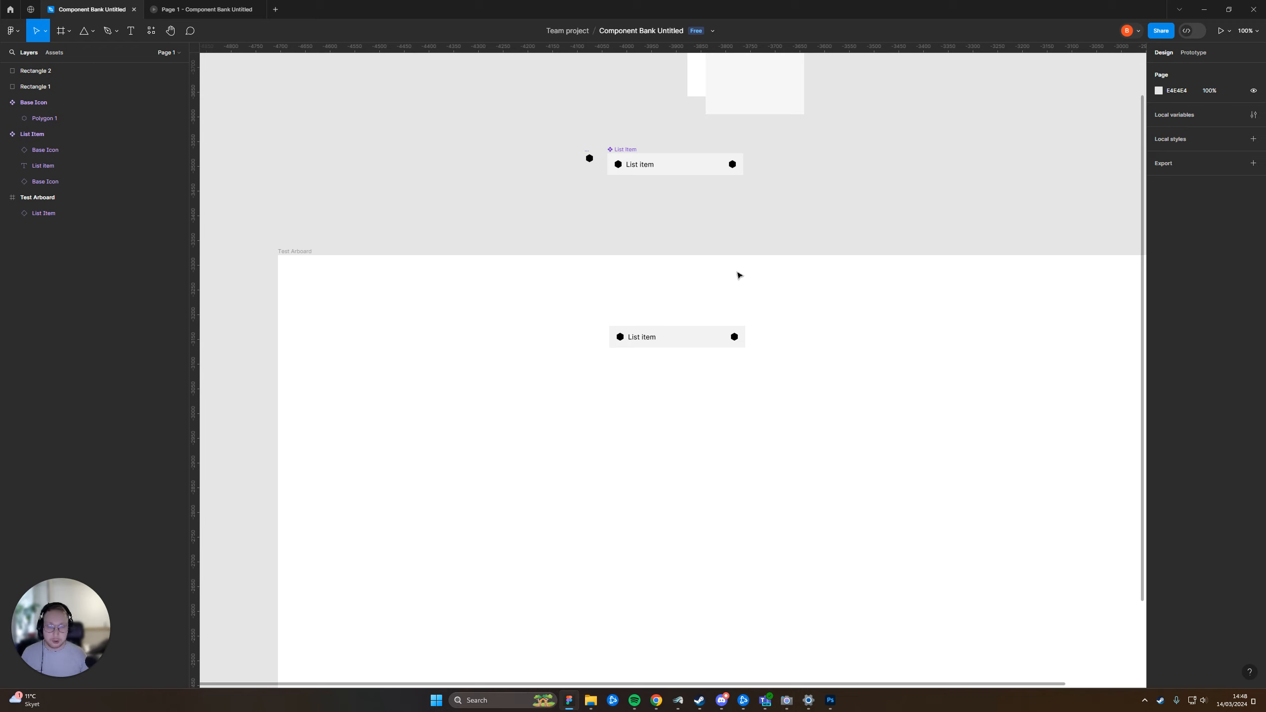
click(742, 344)
drag(751, 343, 808, 331)
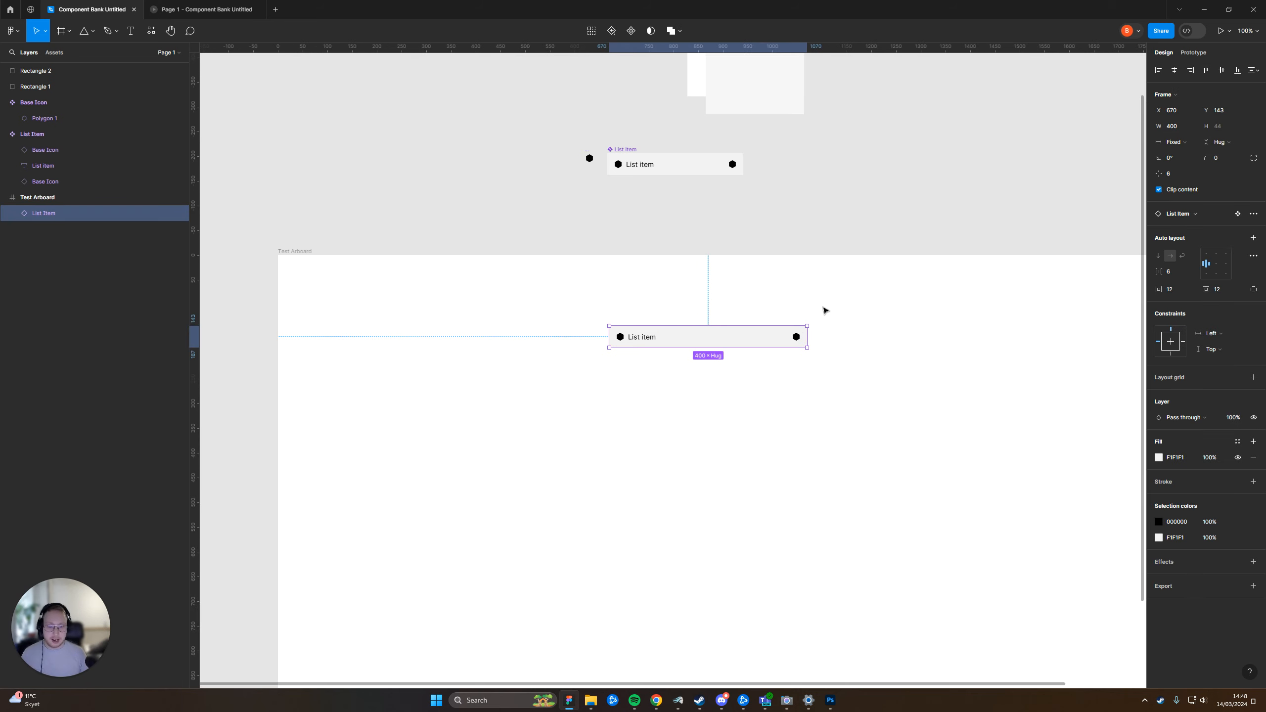
click(825, 310)
key(ctrl+z)
click(885, 226)
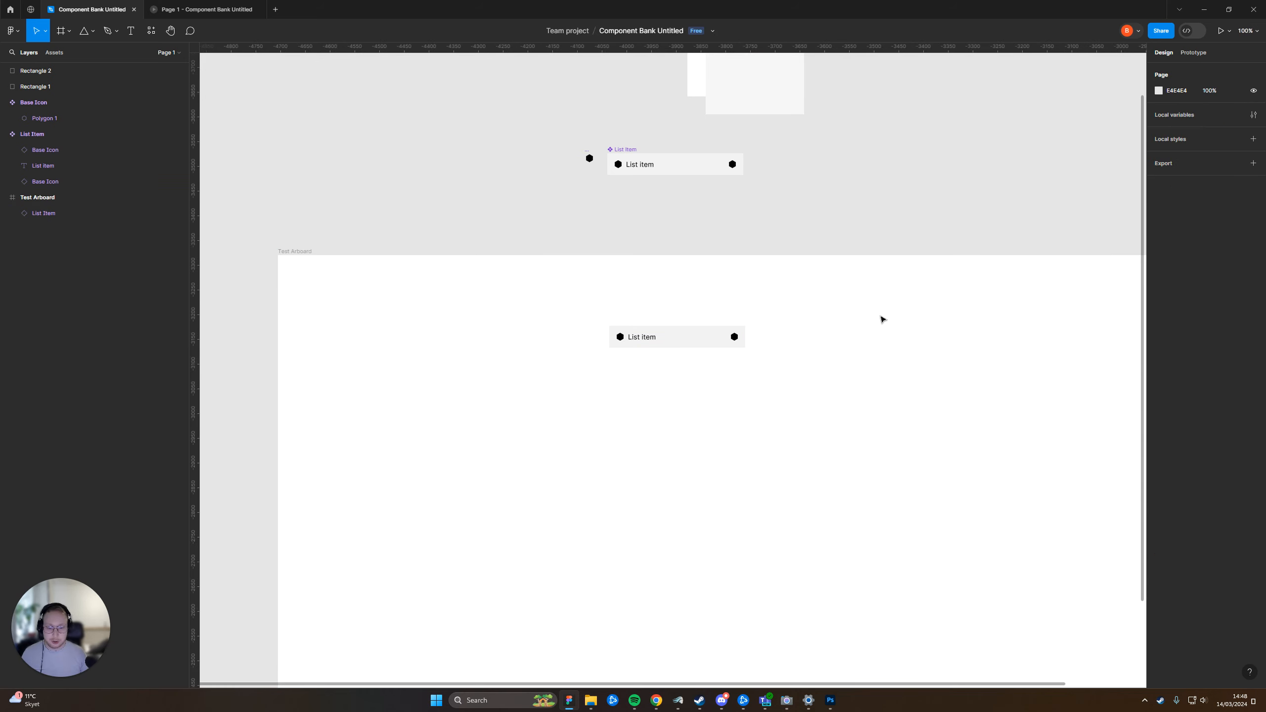
Try narrowing the List Item instance on the Test Arboard from its trailing edge, and undo the resize
click(688, 344)
drag(749, 343, 664, 343)
key(ctrl+z)
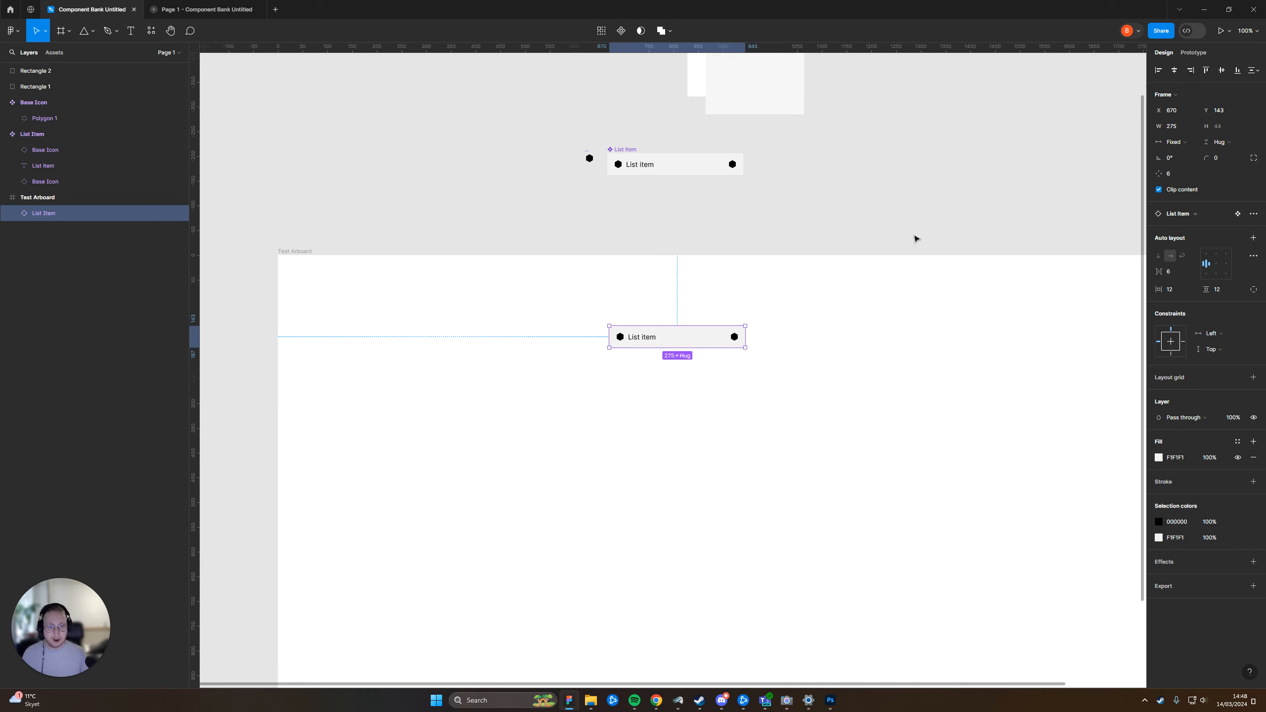
click(958, 212)
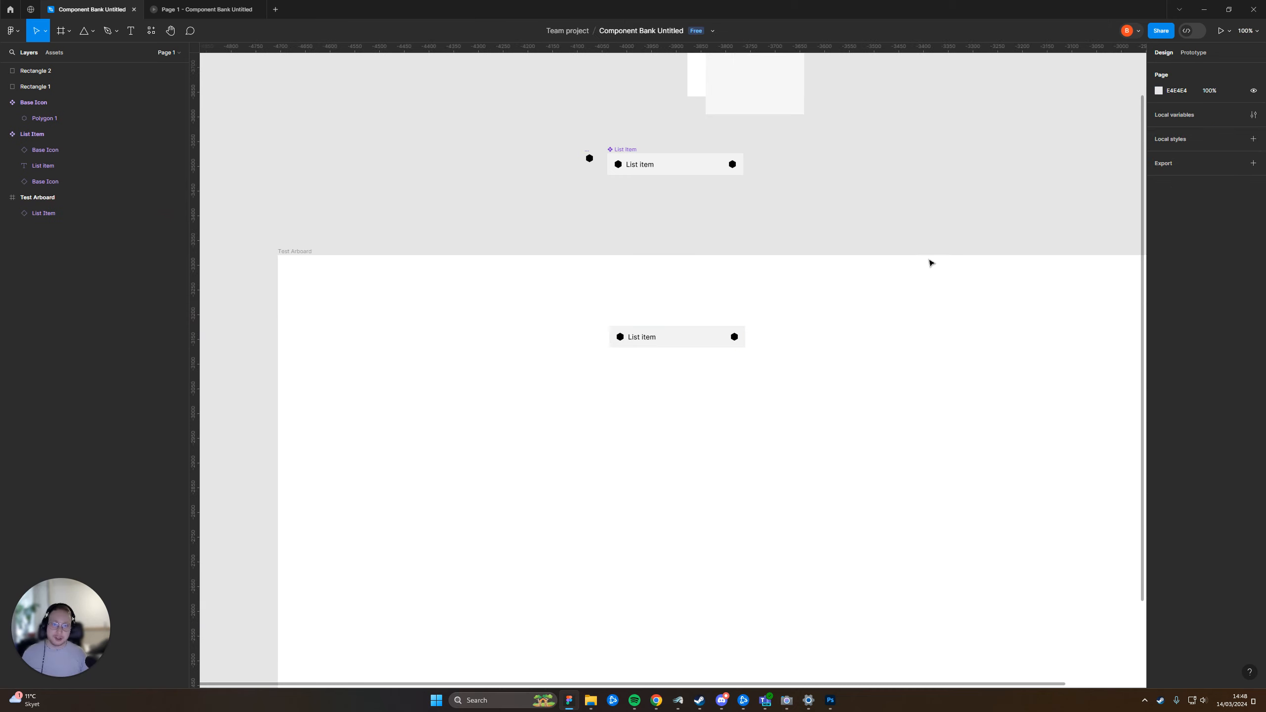